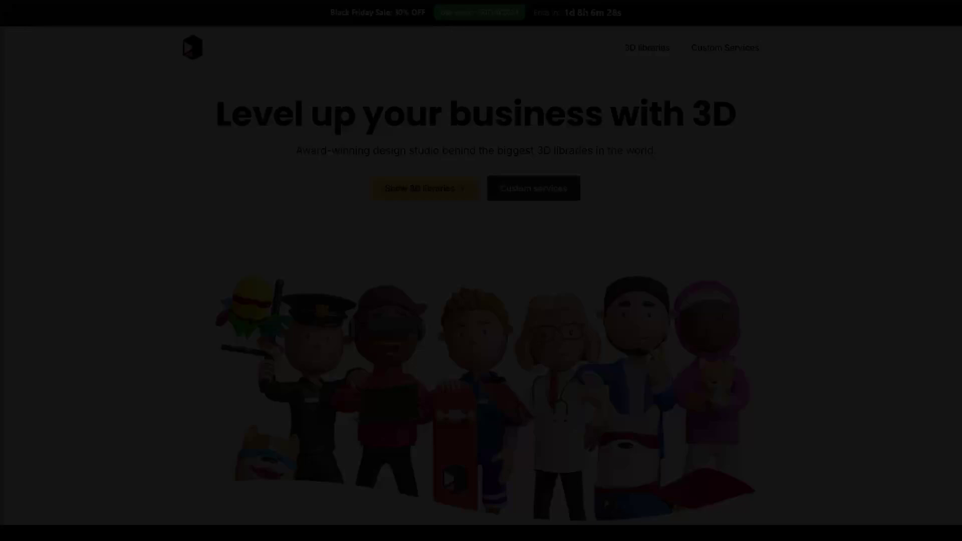
Step: Scroll the ThreeDee homepage past the Trusted by logos and 3D library cards to the footer
scroll(481, 270, "down", 3)
scroll(480, 270, "down", 15)
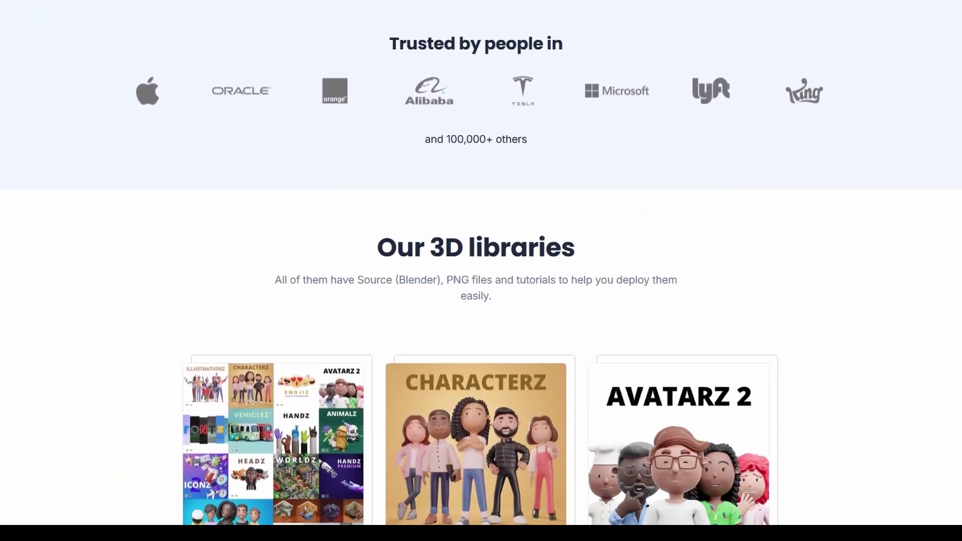
scroll(481, 271, "down", 20)
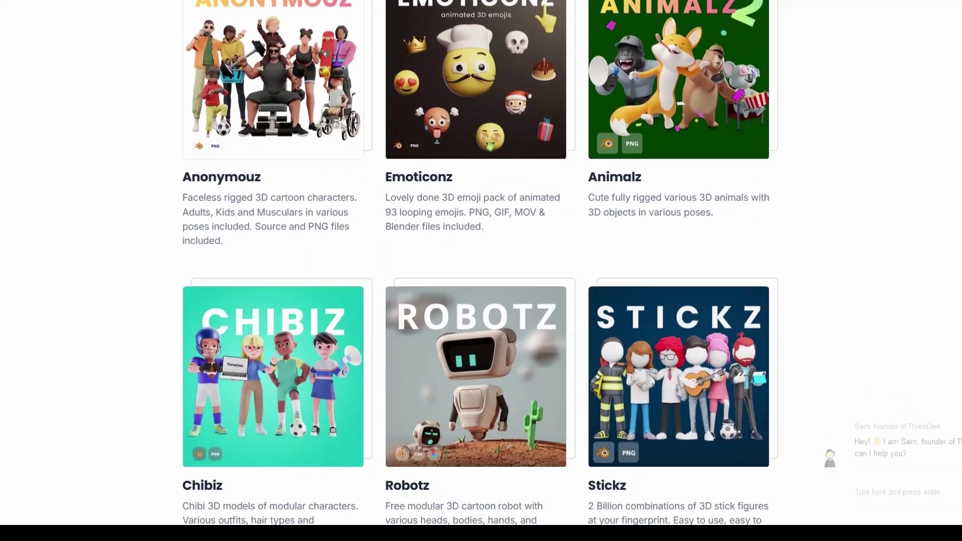
scroll(481, 271, "down", 12)
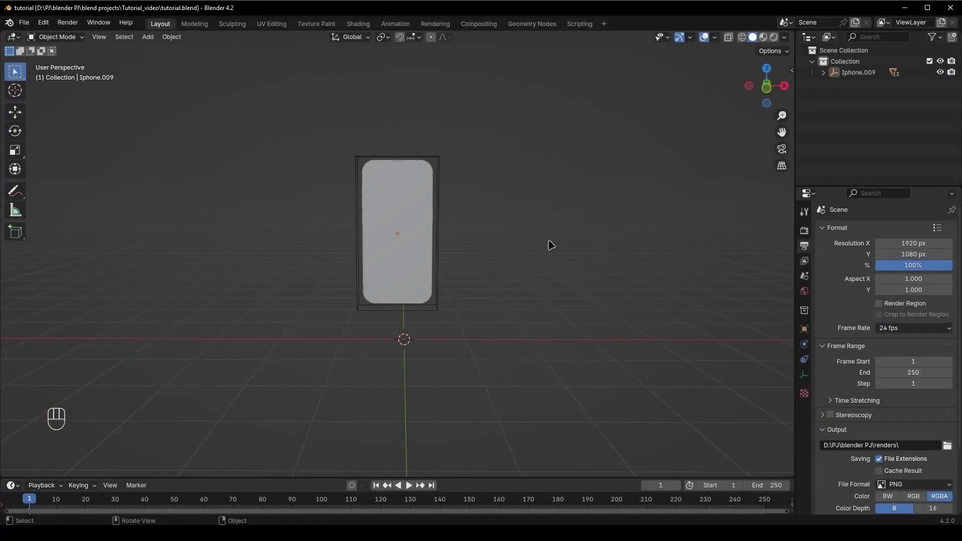
Step: Add a camera via the 'ca' search and move it up and away from the phone
key("KP_1")
key("shift+a")
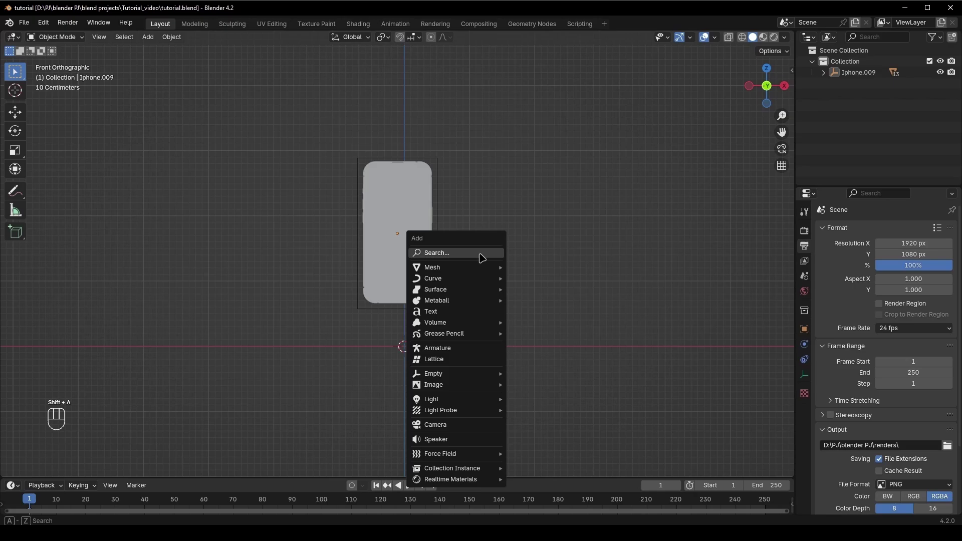
mouse_move(481, 322)
type("ca")
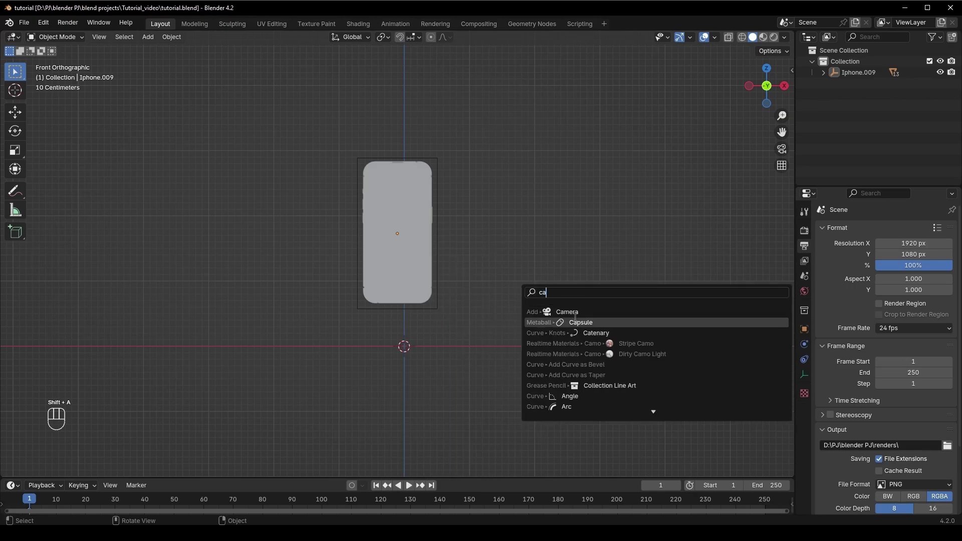
left_click(581, 314)
middle_click_drag(421, 316, 536, 319)
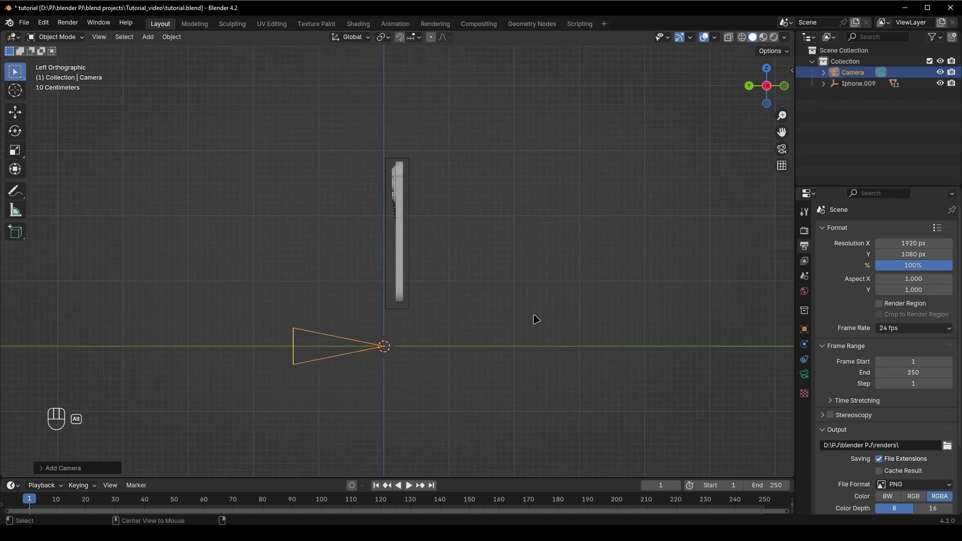
key("g")
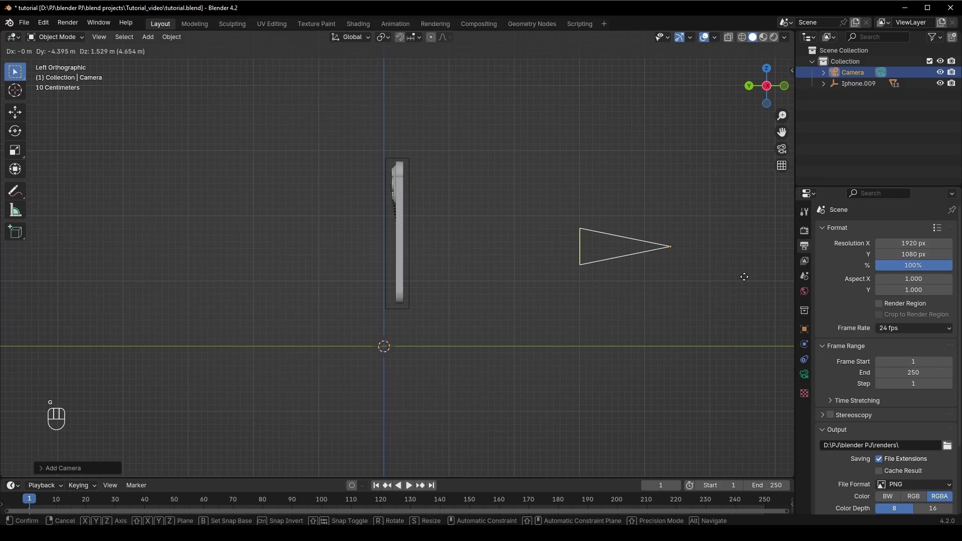
left_click(635, 325)
Step: Split the 3D viewport in two and make the left view look through the camera
middle_click_drag(636, 324, 720, 208)
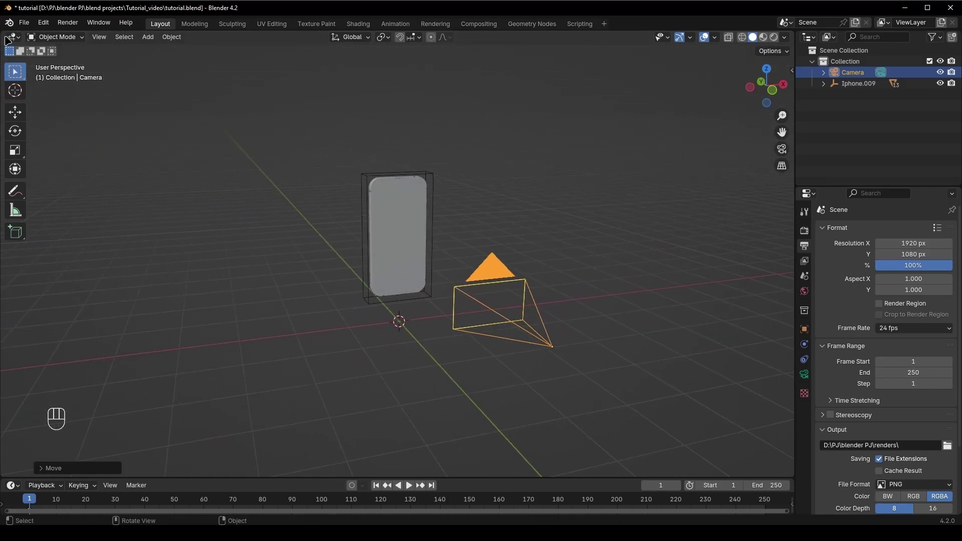
left_click_drag(21, 40, 315, 100)
left_click(300, 149)
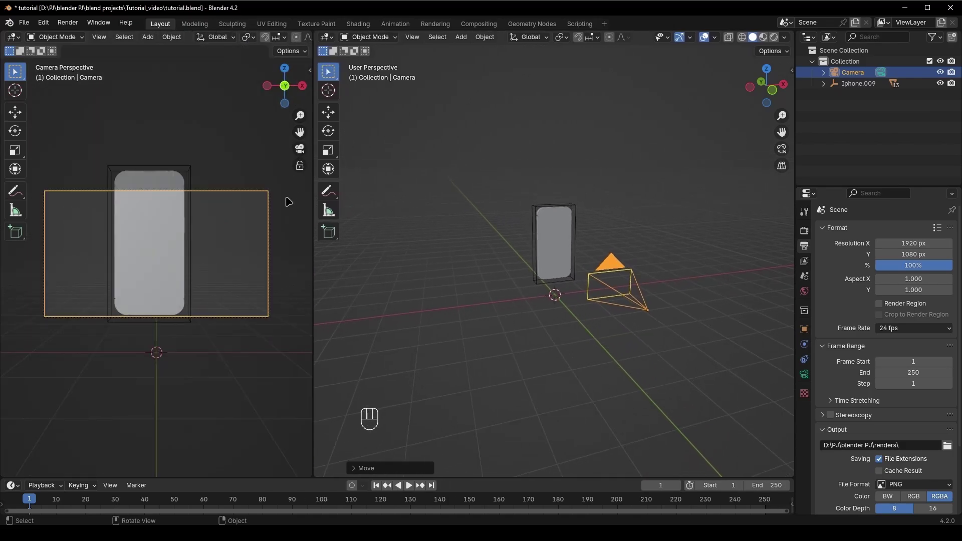
Step: Pull the camera back about 2.2 m along Y so the whole phone is framed
middle_click_drag(596, 296, 648, 286)
key("g")
key("y")
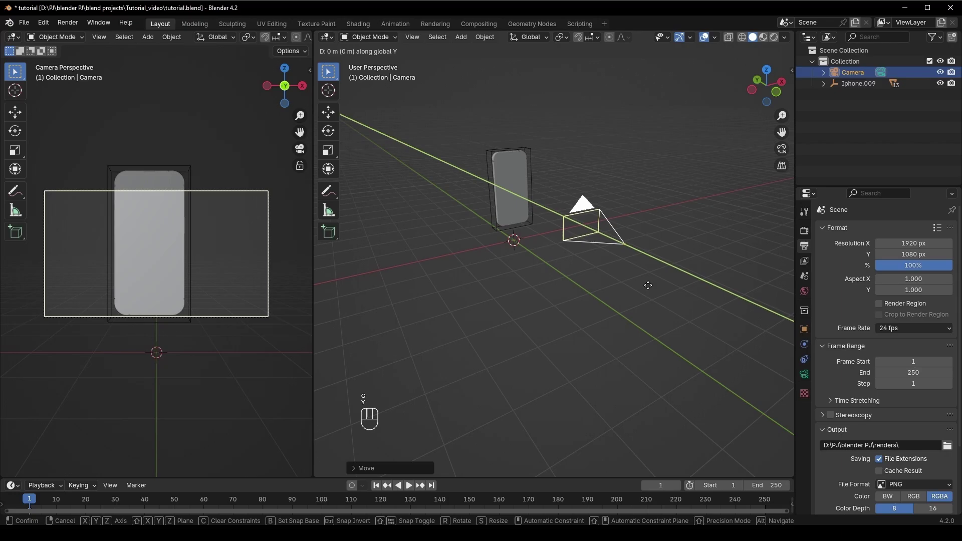
left_click(766, 335)
middle_click_drag(535, 302, 502, 282)
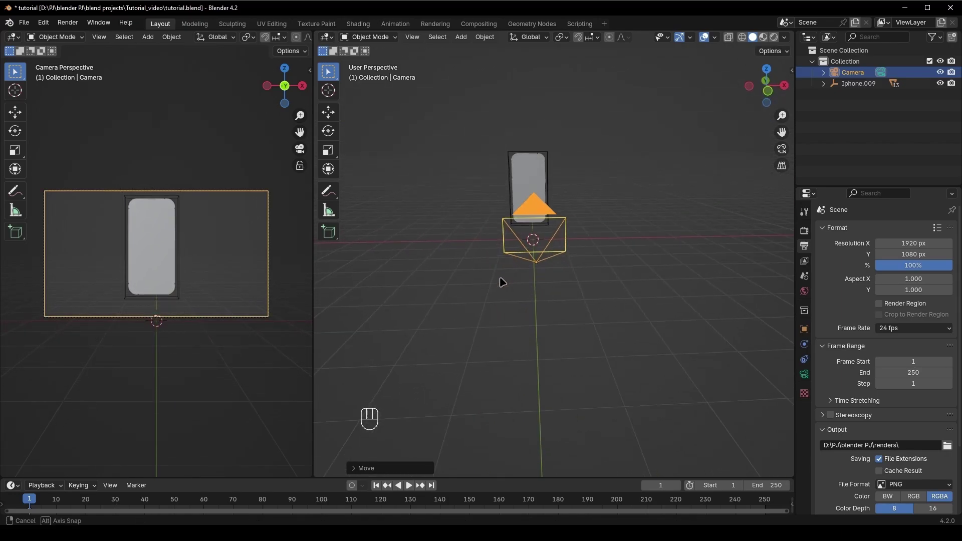
middle_click_drag(601, 275, 581, 253)
Step: Set the phone's Location X, Y and Z to 0 in the Transform panel
left_click(562, 227)
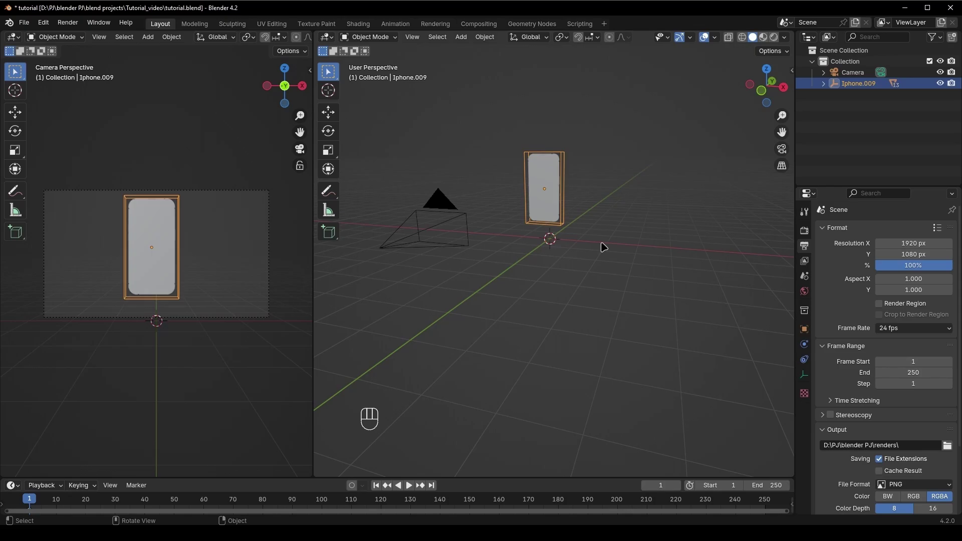
key("n")
left_click_drag(706, 92, 708, 109)
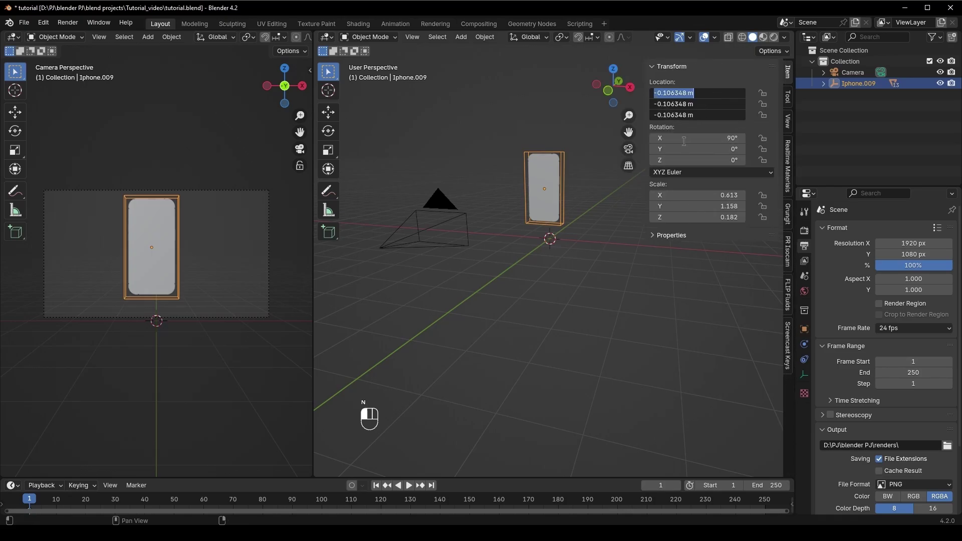
type("0")
key("Return")
left_click(474, 322)
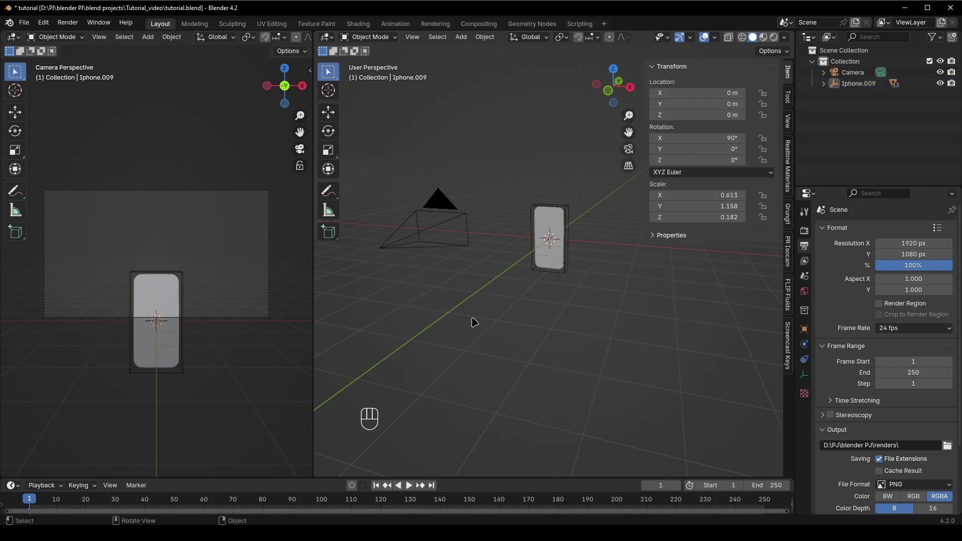
Step: Raise the phone 1.573 m along Z to centre it in frame, then select the camera
left_click(569, 247)
key("g")
key("z")
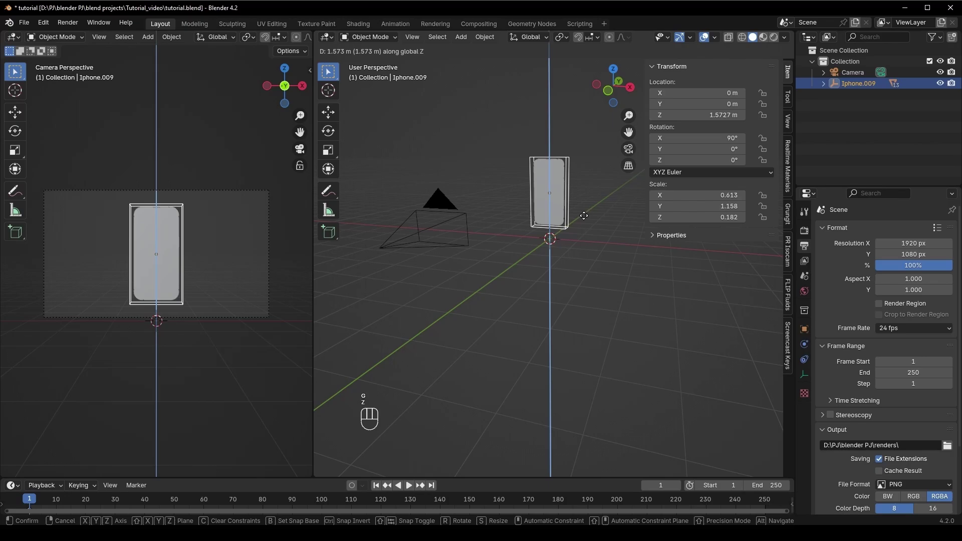
left_click(585, 216)
left_click(518, 286)
middle_click_drag(518, 286, 440, 298)
left_click(518, 188)
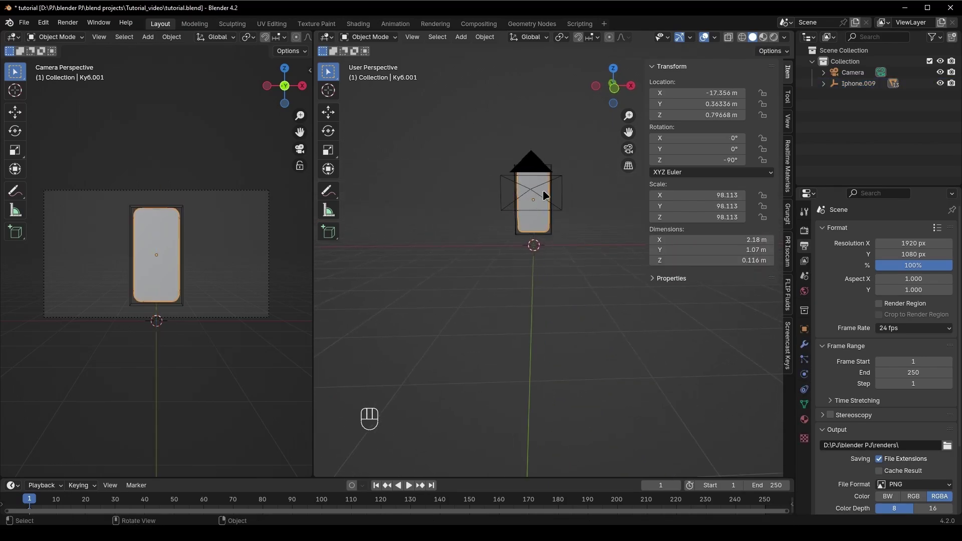
middle_click_drag(543, 190, 455, 218)
left_click(455, 219)
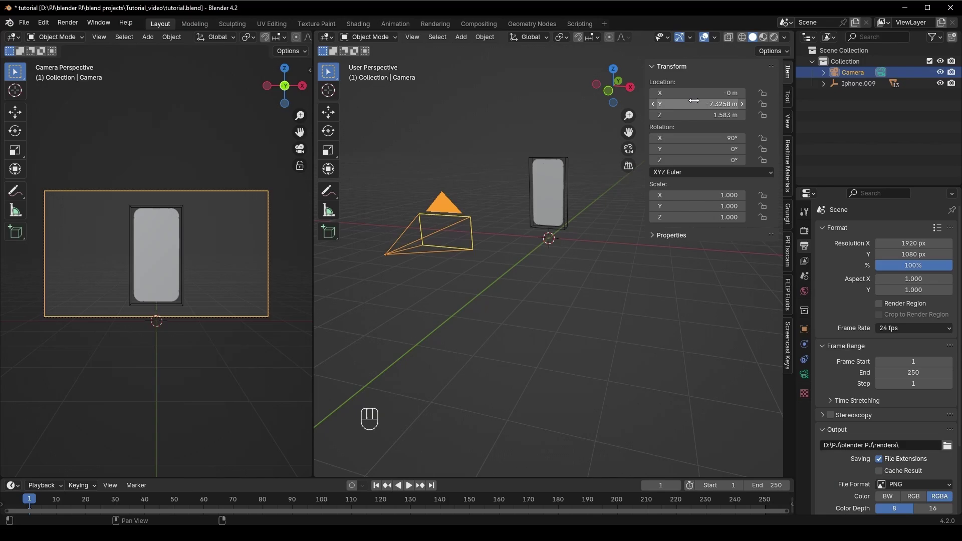
Step: Add a plane and scale it to 9 m across as the floor
middle_click_drag(471, 351, 596, 282)
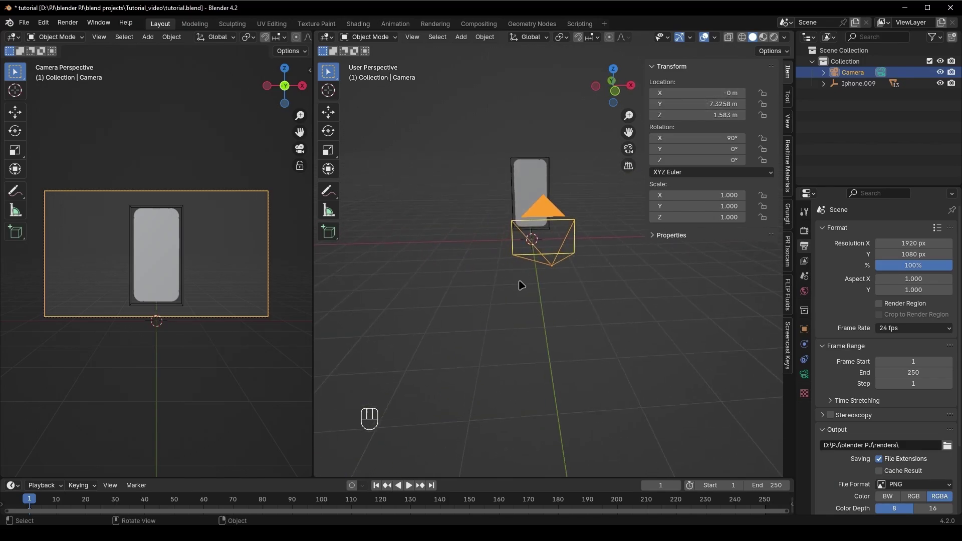
key("shift+a")
mouse_move(501, 294)
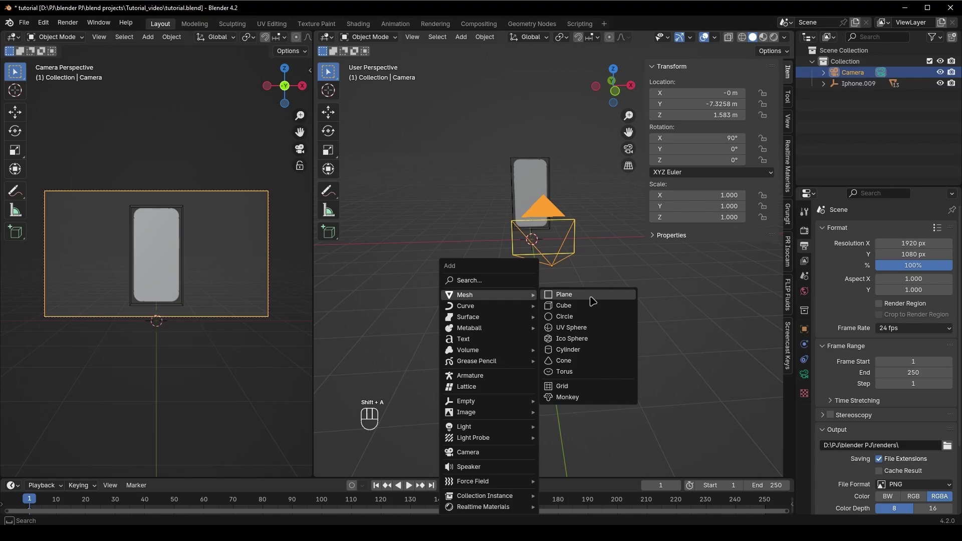
left_click(562, 295)
key("s")
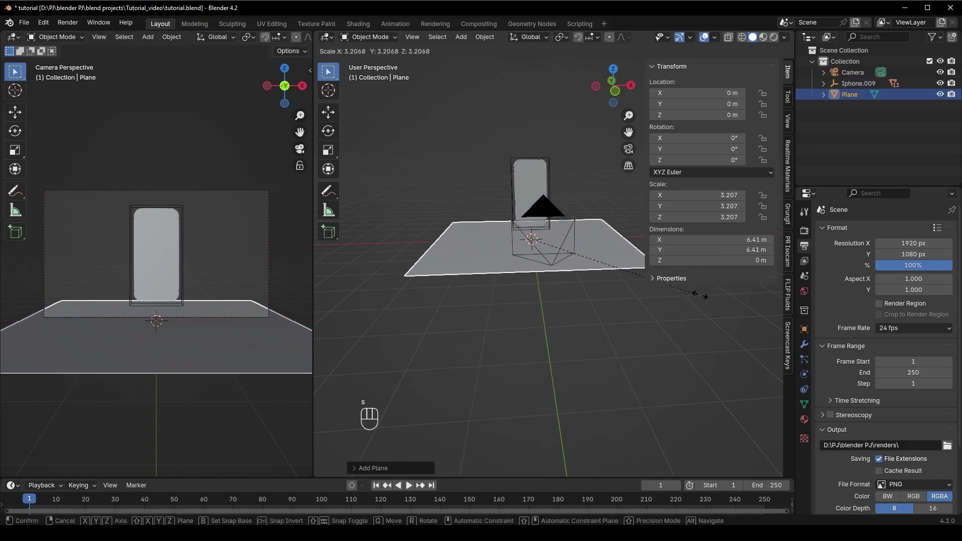
left_click(772, 298)
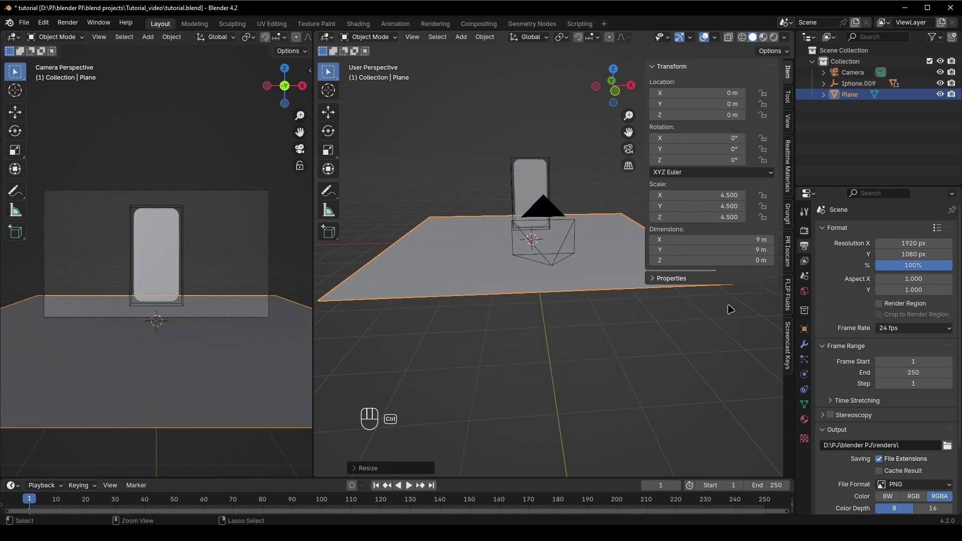
Step: Extrude the plane's back edge straight up along Z into a 5.76 m wall
middle_click_drag(729, 305, 579, 267)
key("Tab")
key("2")
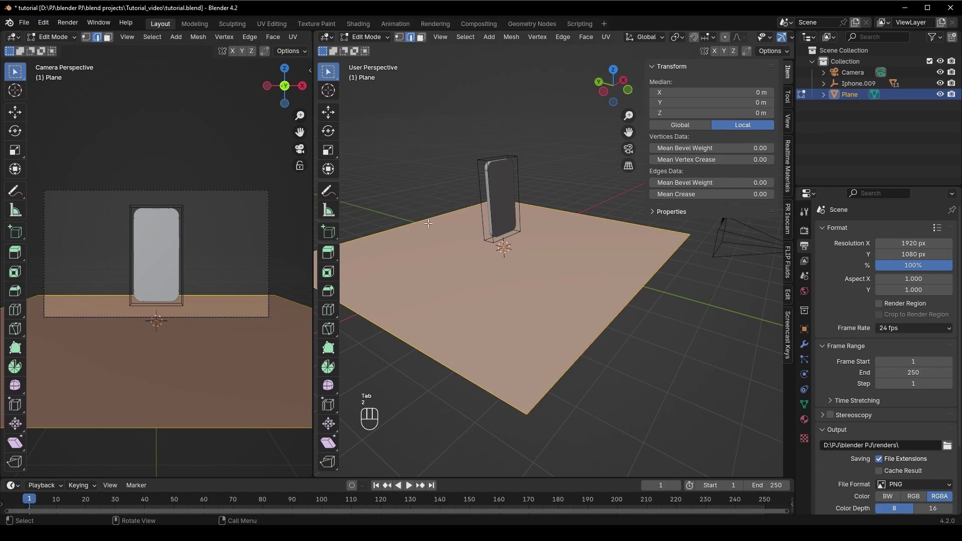
left_click(428, 223)
middle_click_drag(432, 227, 464, 236)
key("e")
key("z")
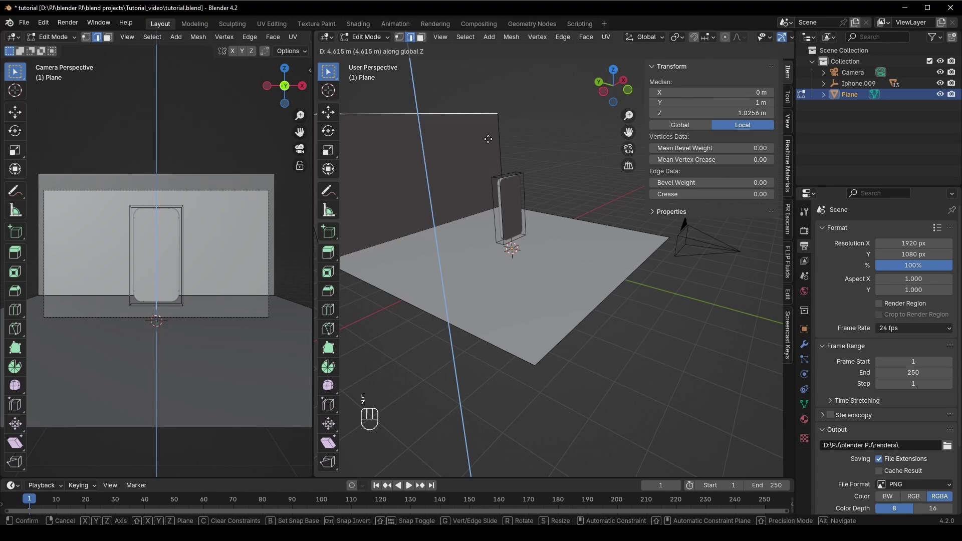
left_click(498, 113)
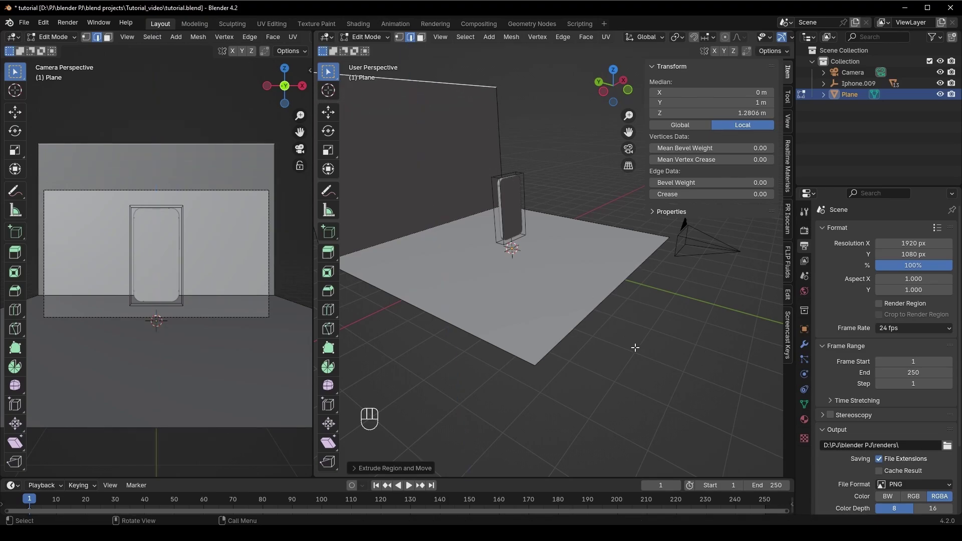
key("Tab")
middle_click_drag(635, 347, 605, 291)
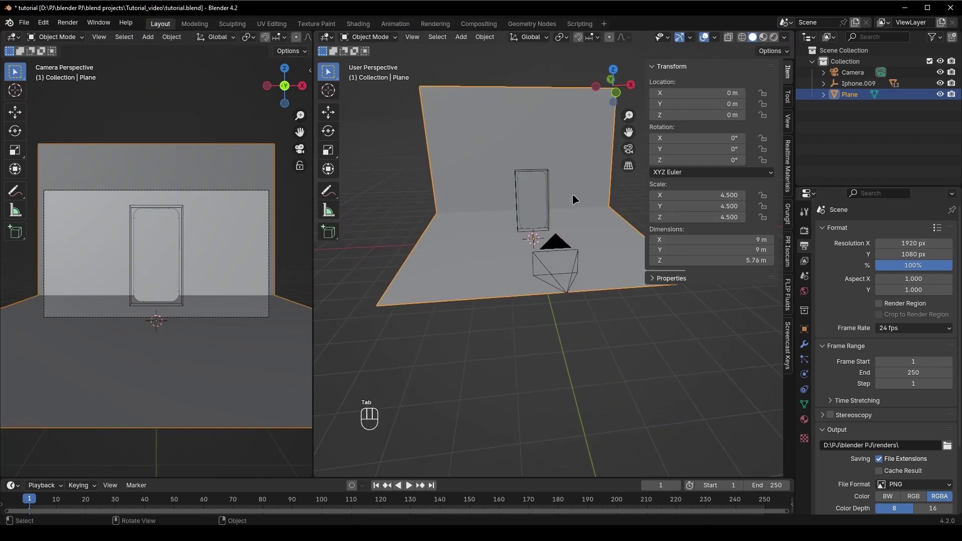
Step: Add a second plane, delete all but one vertex, and move that vertex left
key("shift+a")
mouse_move(561, 271)
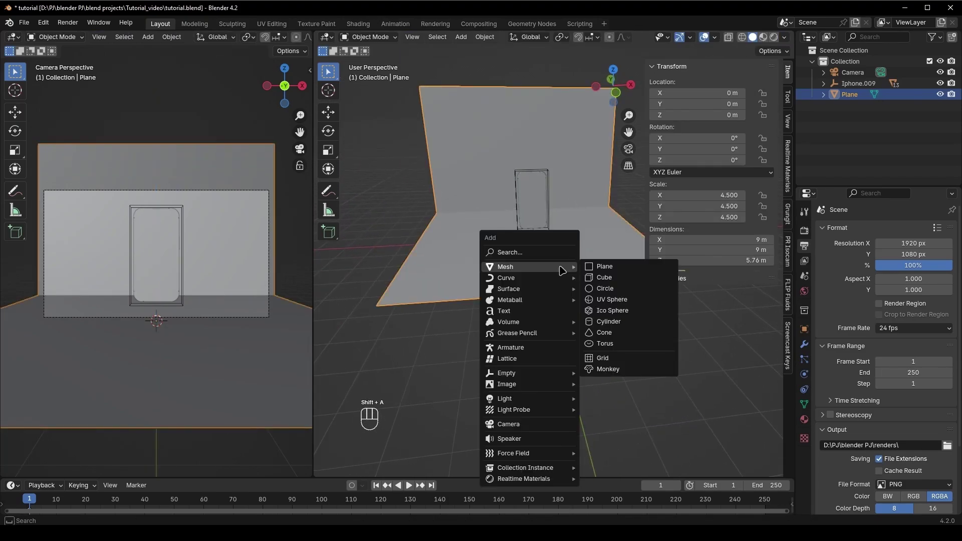
left_click(604, 266)
middle_click_drag(614, 261, 605, 223)
key("Tab")
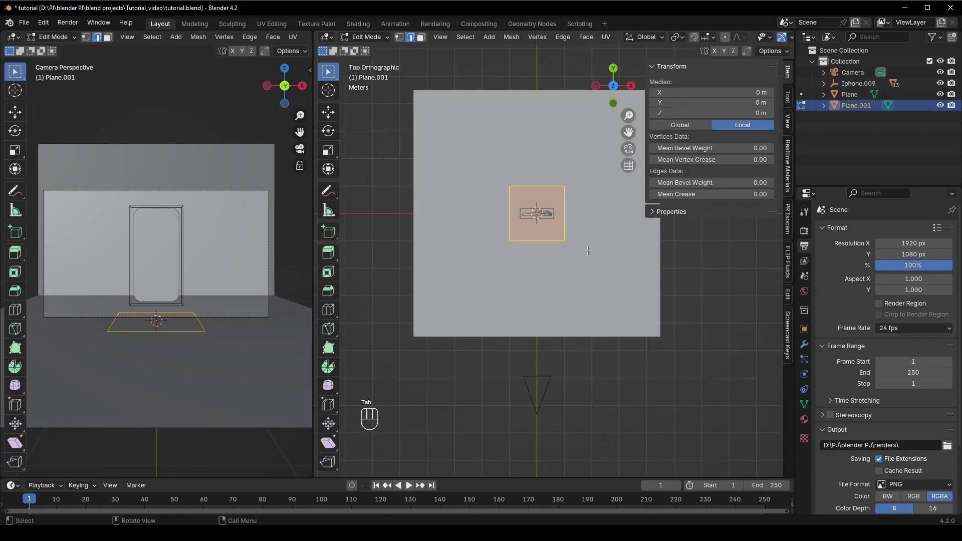
key("1")
left_click(564, 240, "shift")
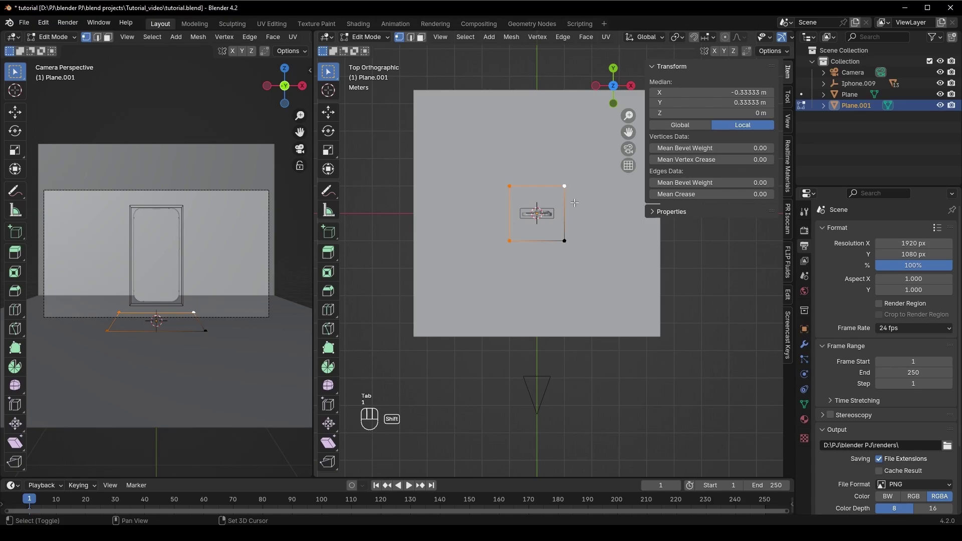
key("x")
left_click(576, 211)
left_click(563, 241)
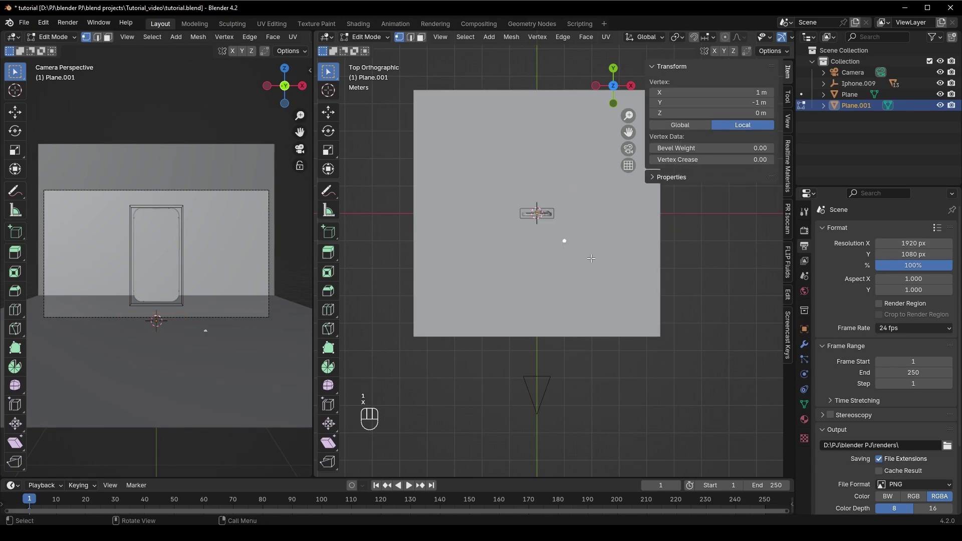
key("g")
left_click(529, 261)
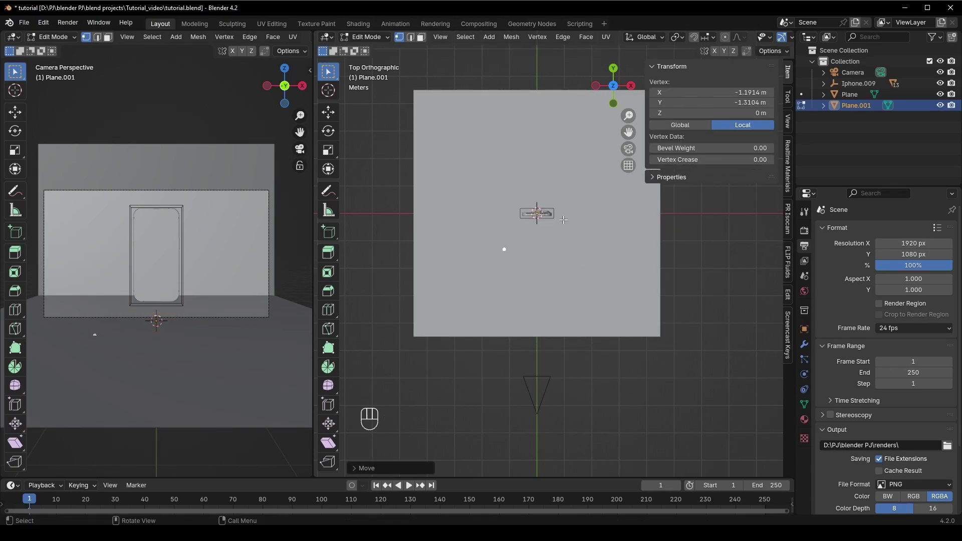
Step: Extrude the vertex seven times to draw a chain of edges along an arc
key("e")
left_click(549, 283)
key("e")
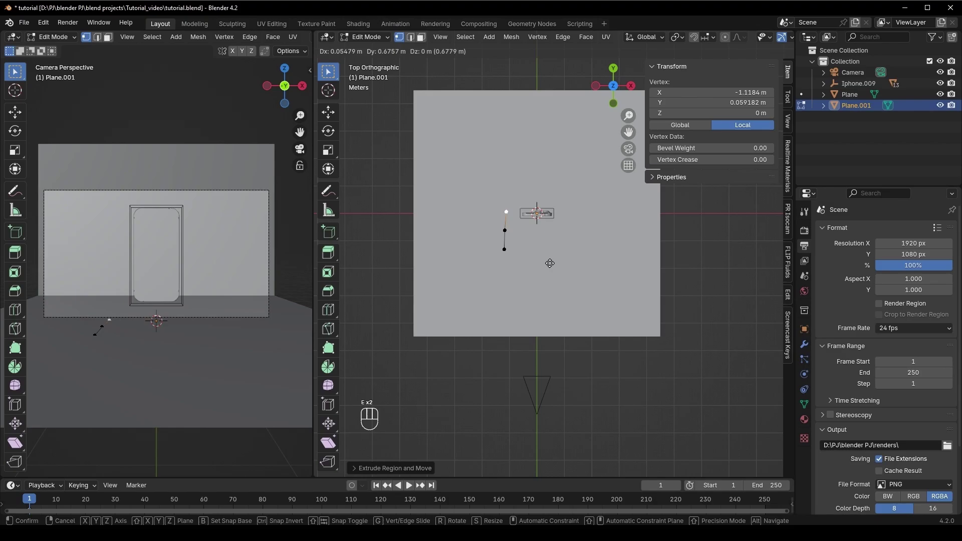
left_click(550, 262)
key("e")
left_click(557, 234)
key("e")
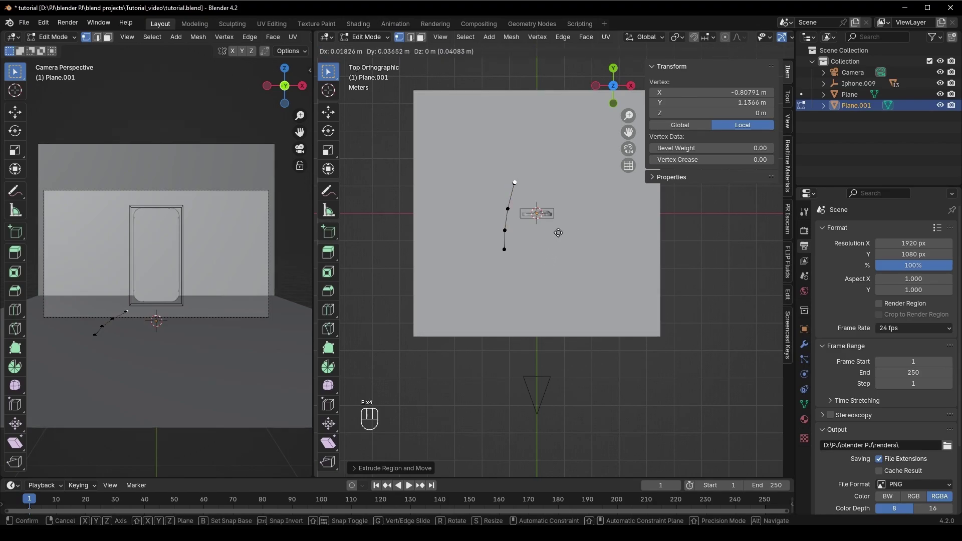
left_click(572, 207)
key("e")
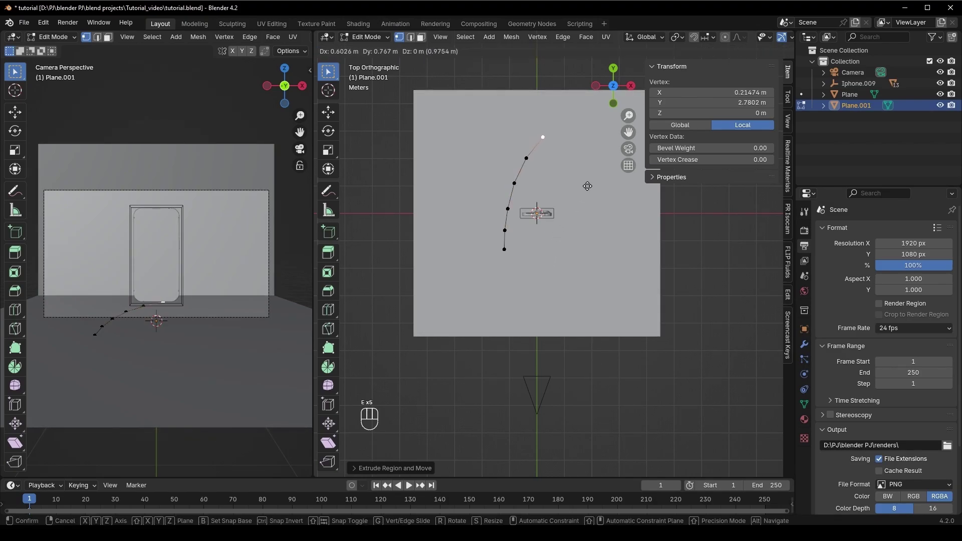
left_click(589, 184)
key("e")
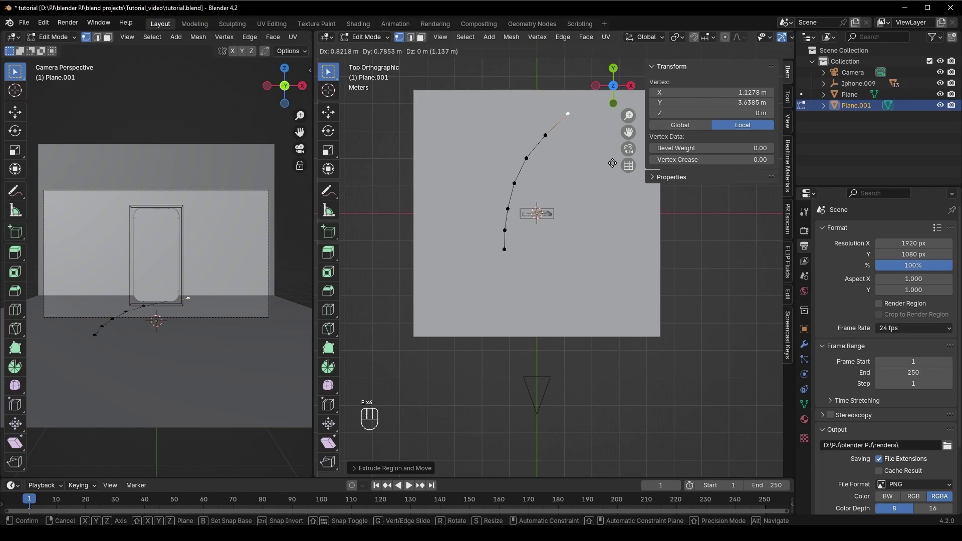
left_click(612, 163)
key("e")
left_click(631, 150)
Step: Round all the chain's joints with a vertex bevel (Ctrl+Shift+B)
key("a")
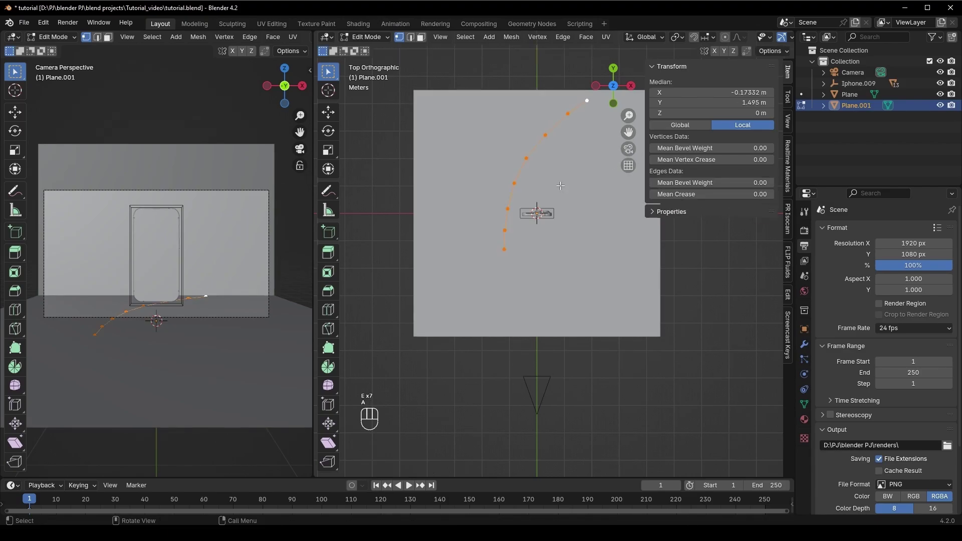
key("shift+ctrl+b")
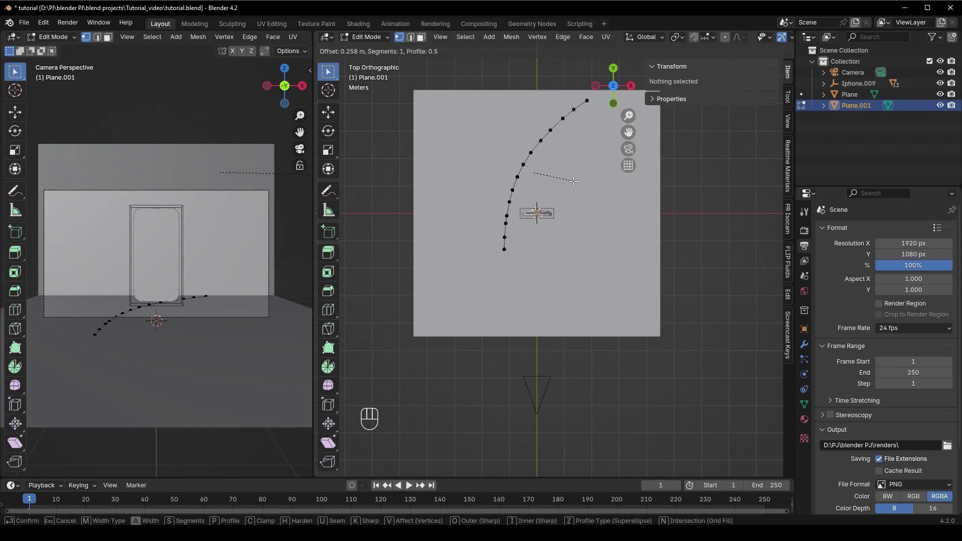
left_click(573, 181)
key("Tab")
Step: Convert Plane.001 to a curve object
middle_click_drag(574, 300, 585, 219)
right_click(501, 248)
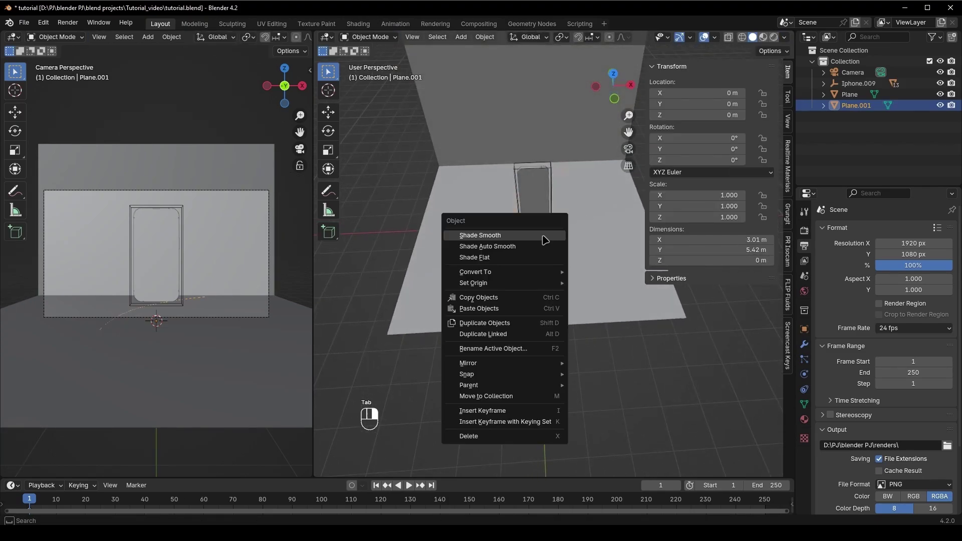
mouse_move(530, 277)
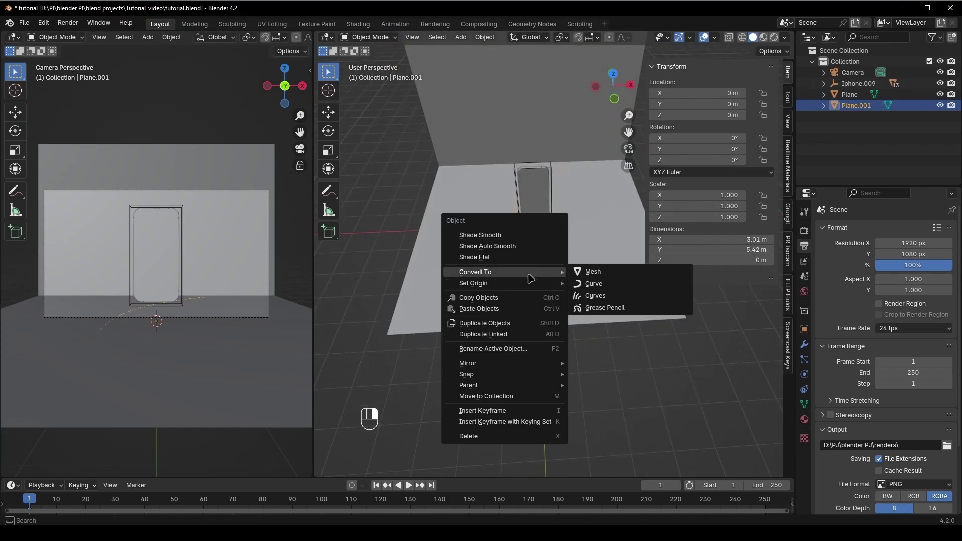
left_click(594, 284)
middle_click_drag(574, 215, 554, 313)
Step: Add a new cube to the scene
left_click(563, 326)
key("shift+a")
mouse_move(576, 228)
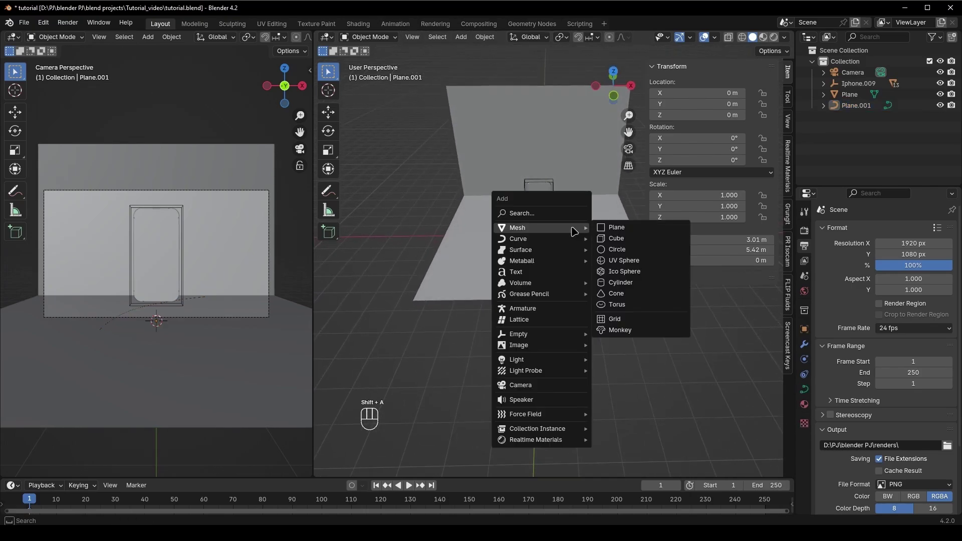
left_click(630, 242)
scroll(574, 260, "up", 4)
Step: Scale the cube's width and depth only, making a 0.104 m thin, 2 m tall post
key("Tab")
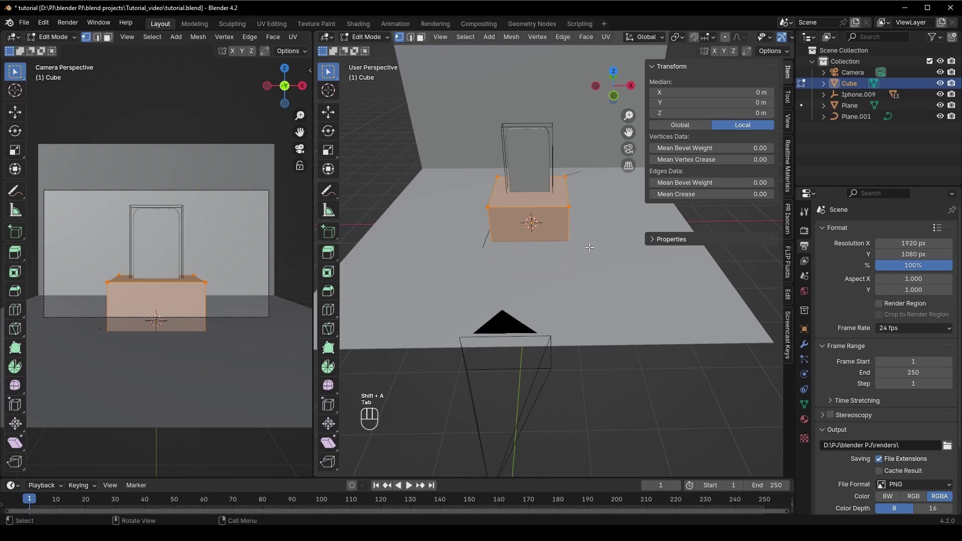
key("s")
key("shift+z")
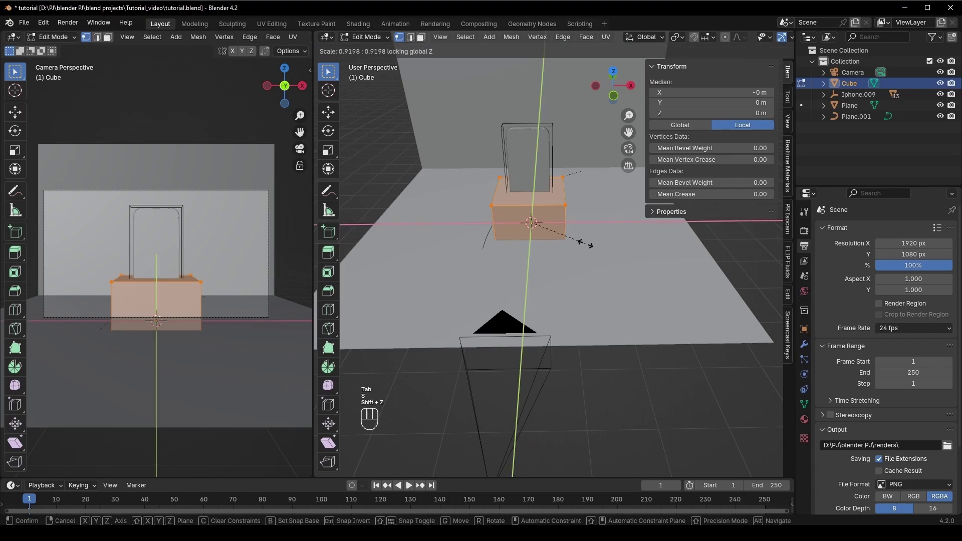
left_click(533, 220)
scroll(546, 228, "up", 4)
Step: Undo a trial vertical move of the post and reselect it in Object Mode
key("g")
key("z")
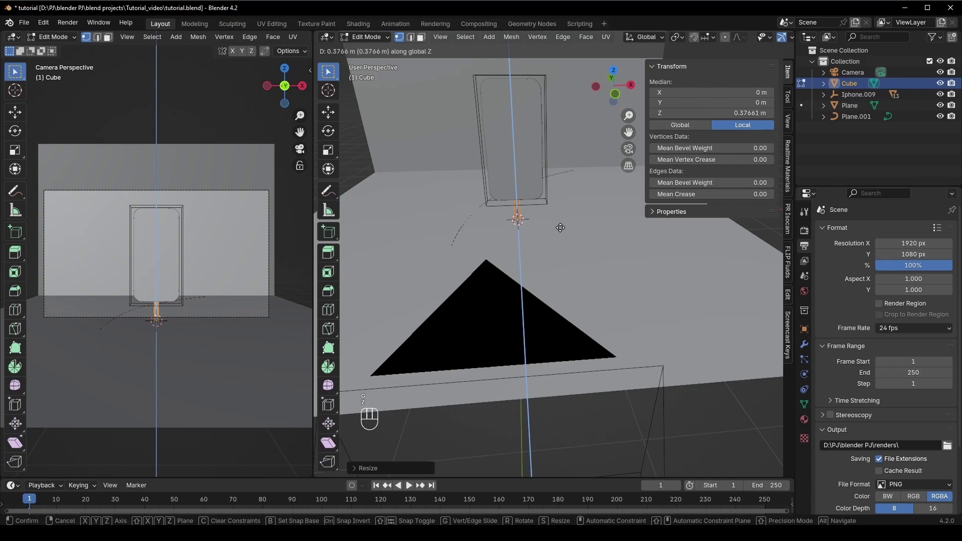
left_click(560, 227)
middle_click_drag(560, 228, 509, 216)
key("ctrl+z")
key("Tab")
left_click(560, 233)
left_click(509, 216)
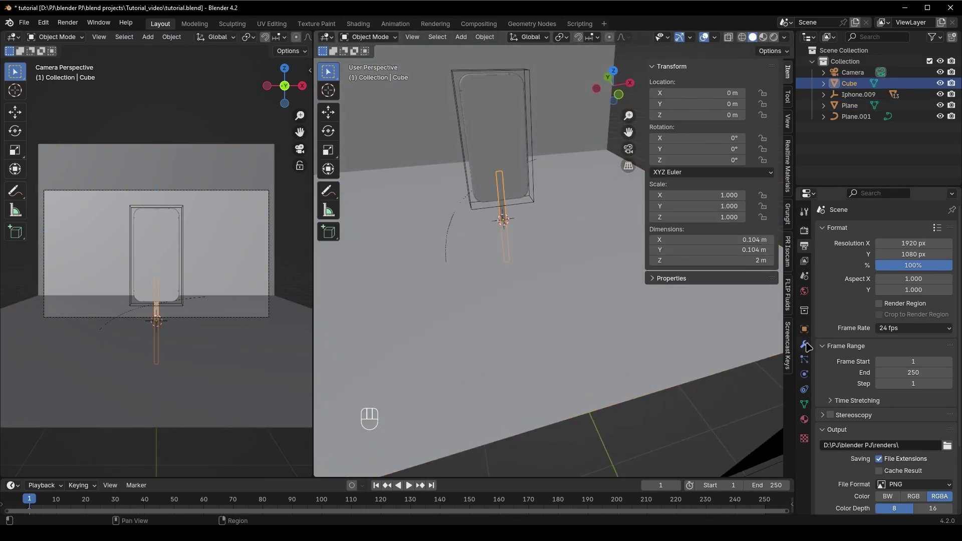
Step: Add a Curve modifier to the post with Curve Object set to Plane.001
left_click(805, 345)
left_click(879, 229)
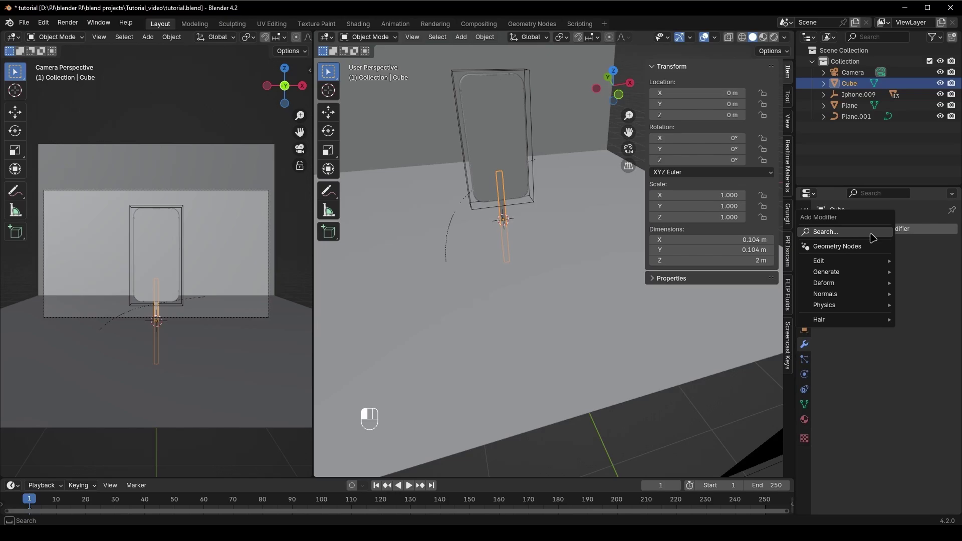
left_click(873, 235)
left_click(867, 254)
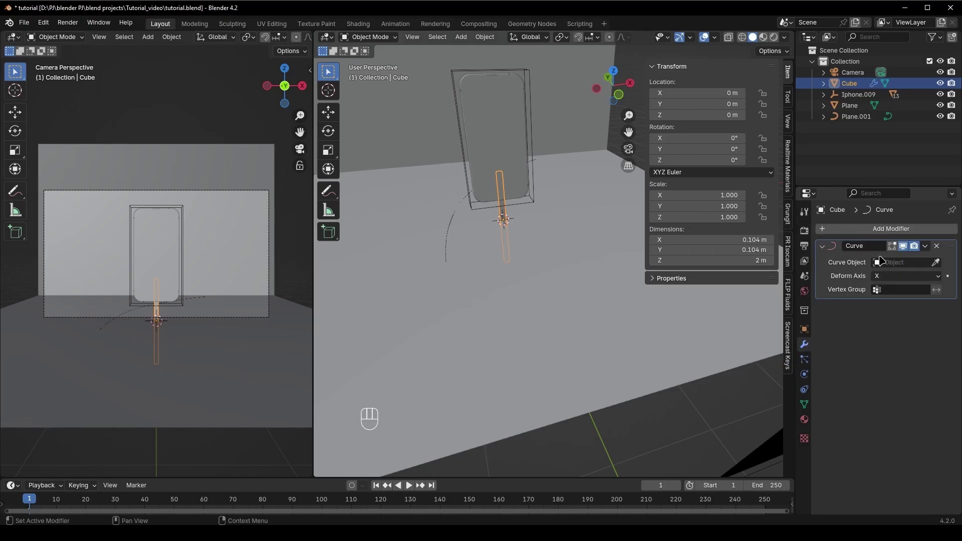
left_click(936, 263)
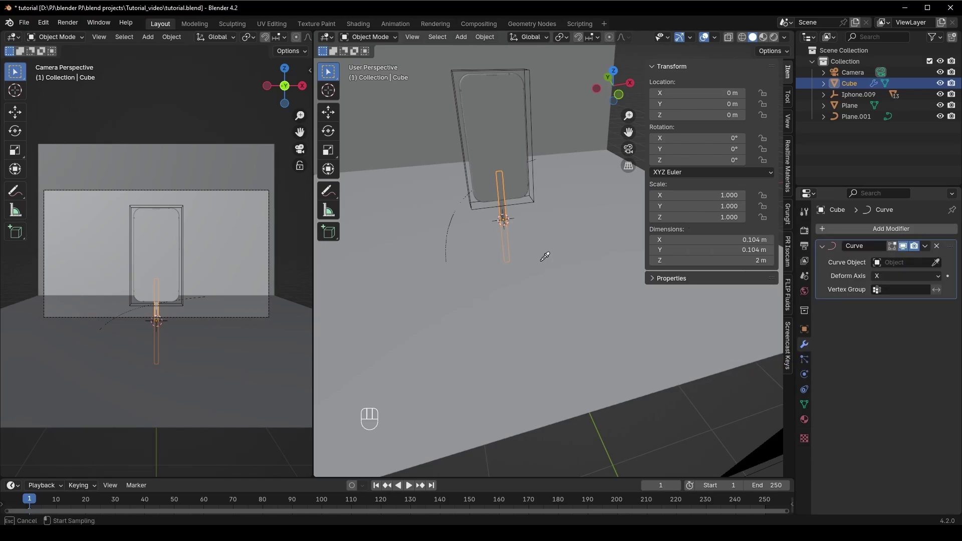
left_click(446, 258)
left_click(897, 262)
left_click(913, 273)
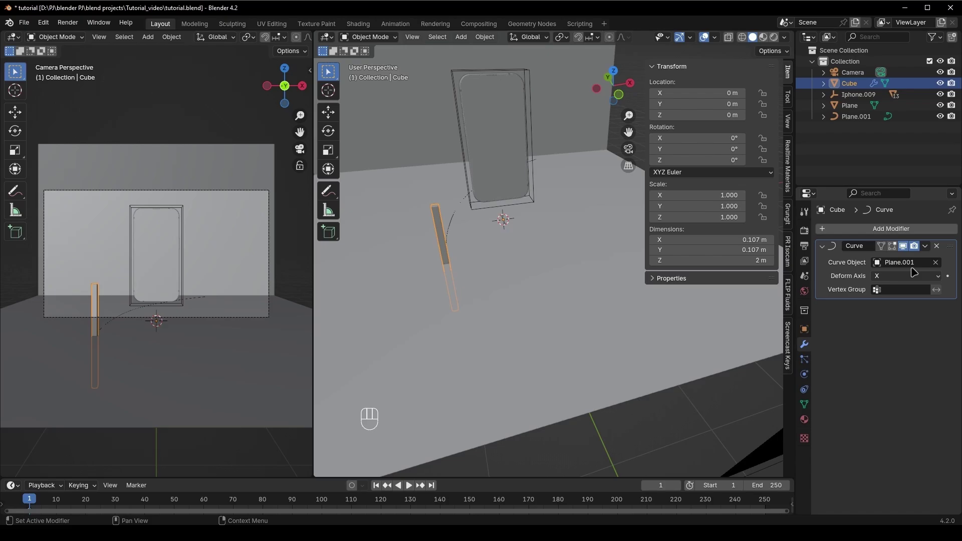
middle_click_drag(487, 274, 381, 255)
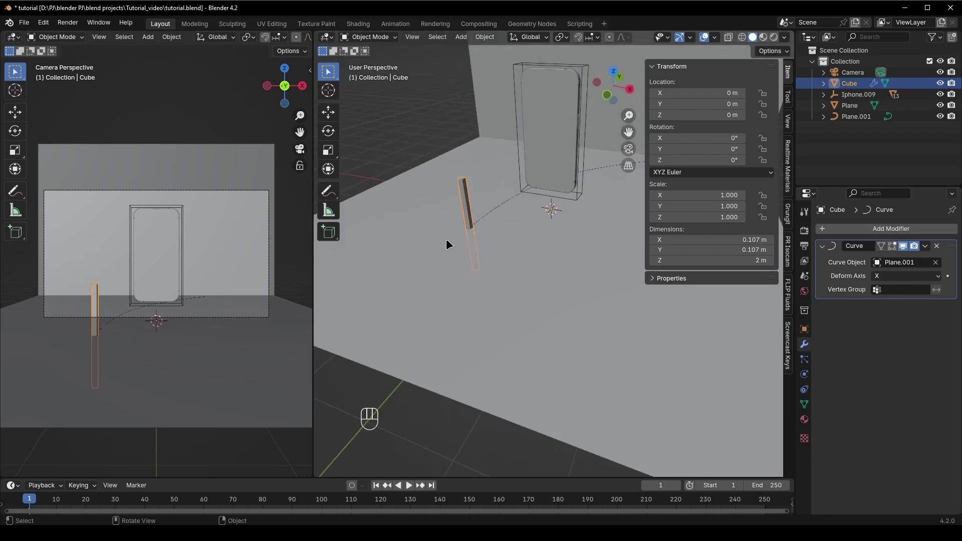
Step: Add an Array modifier above the Curve modifier with Factor X 1.9
left_click(863, 229)
type("a")
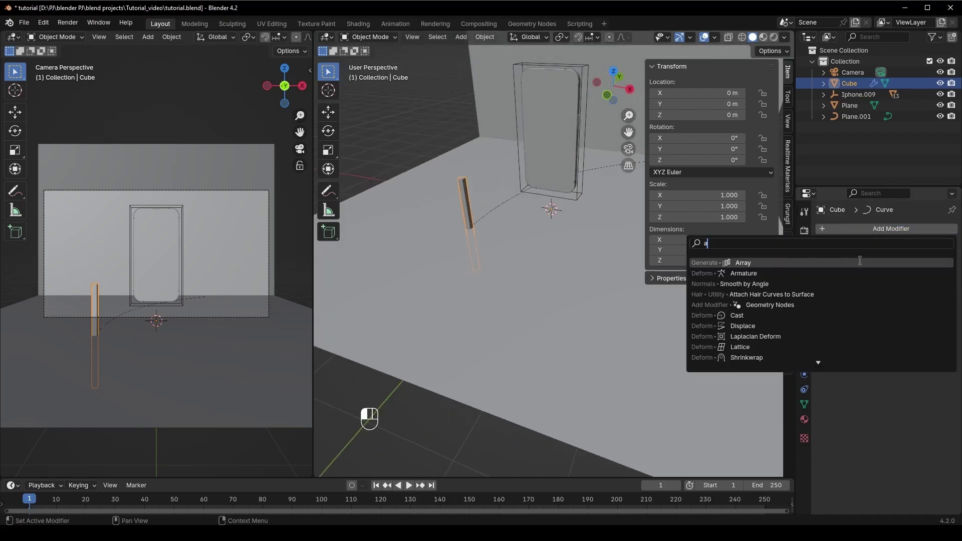
left_click(859, 262)
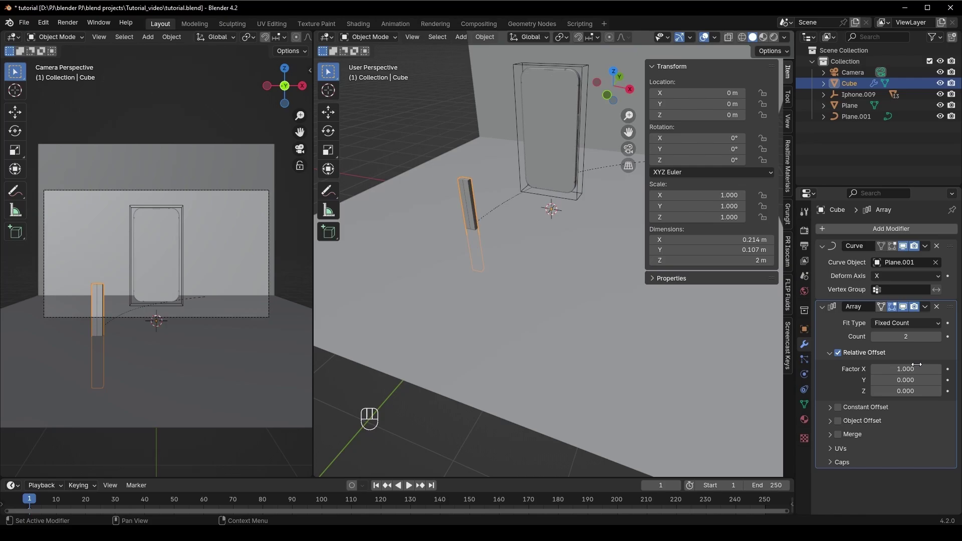
left_click_drag(905, 336, 950, 337)
scroll(953, 253, "down", 3)
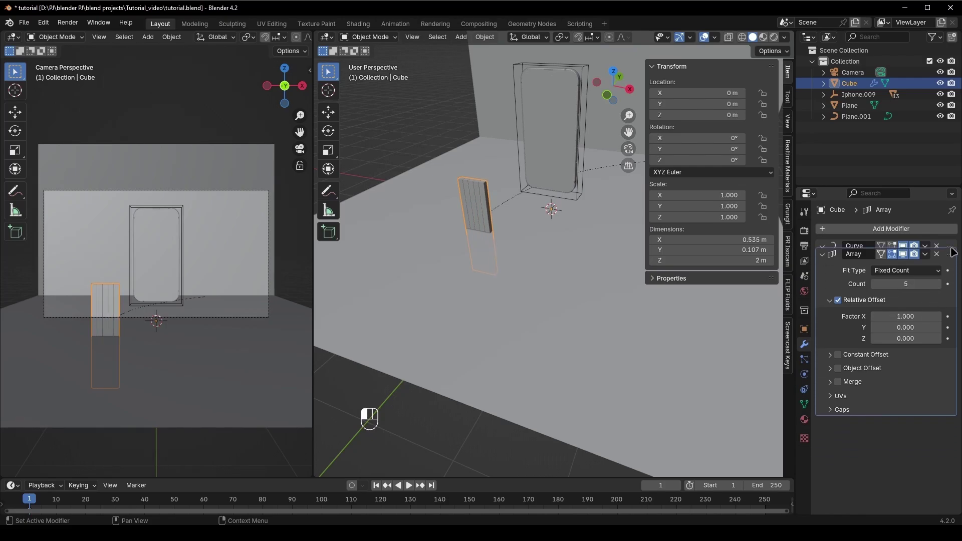
left_click_drag(953, 253, 943, 276)
middle_click_drag(497, 256, 545, 272)
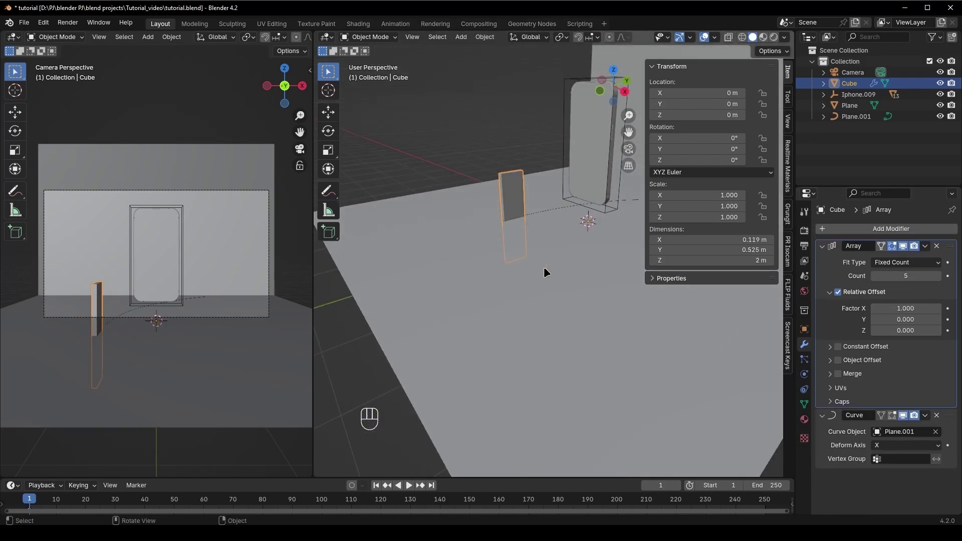
left_click_drag(905, 308, 942, 308)
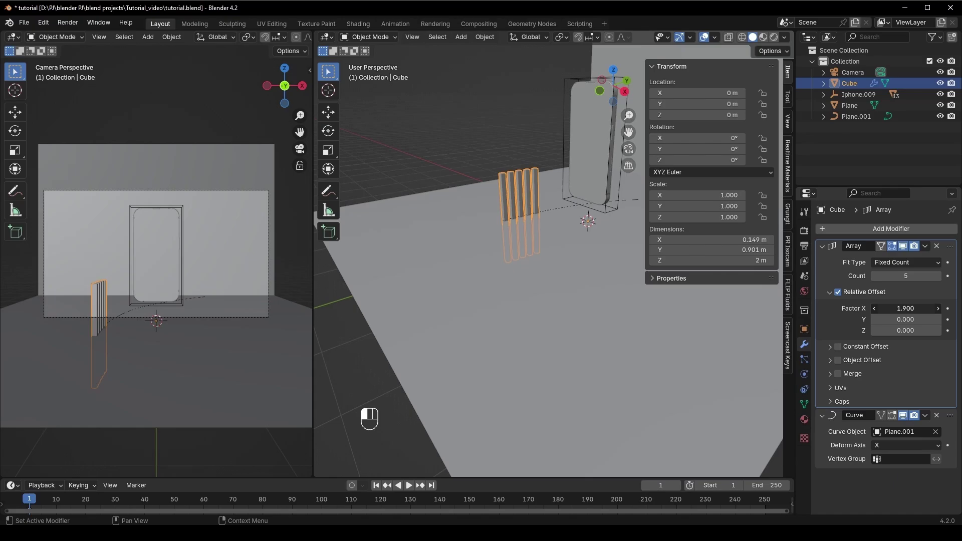
middle_click_drag(666, 297, 467, 276)
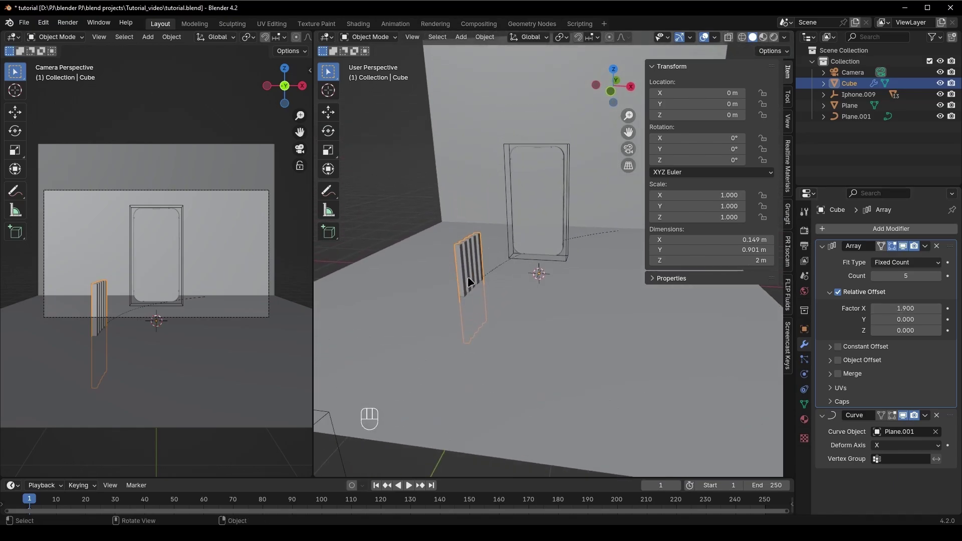
Step: Raise the slats to floor level, increase the Array count to 37, and select the camera
key("g")
key("z")
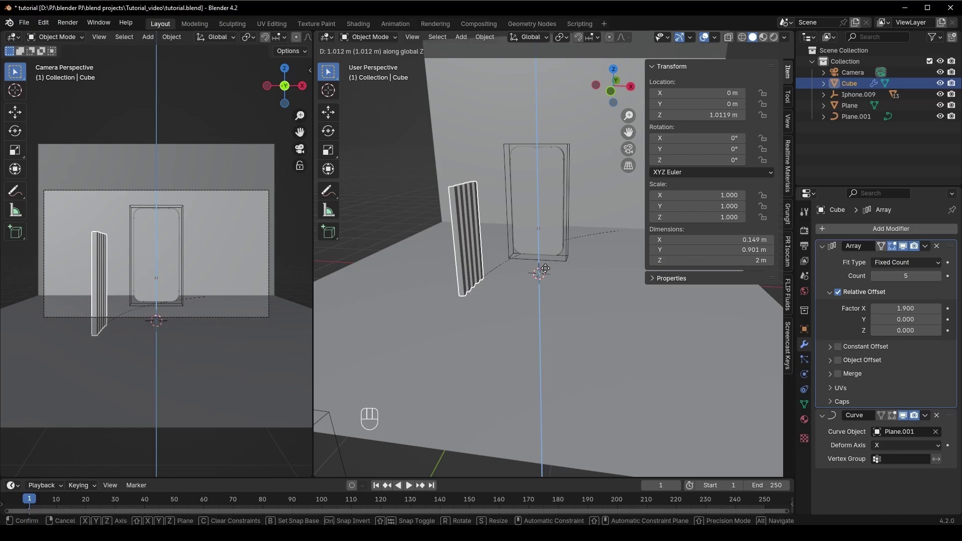
left_click(544, 273)
scroll(480, 309, "down", 5)
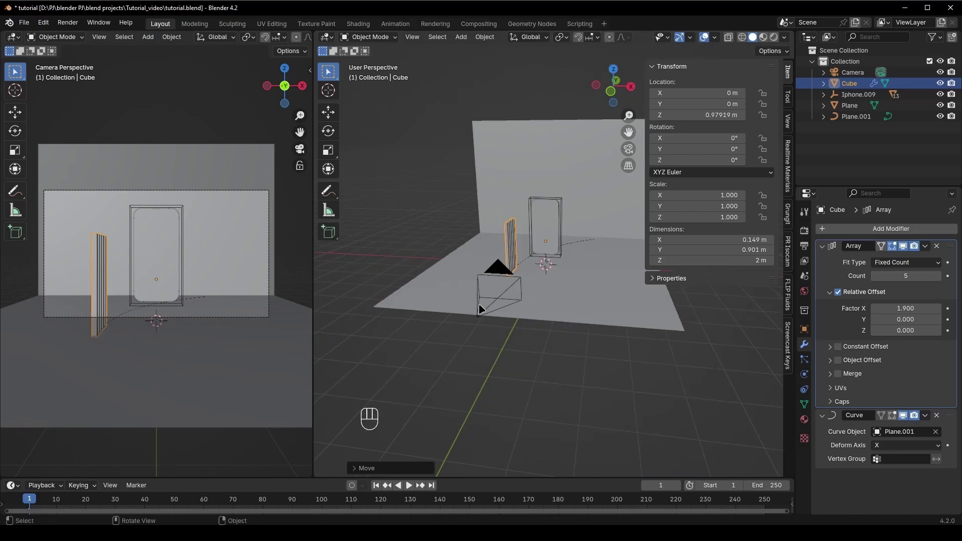
middle_click_drag(484, 307, 520, 335)
left_click_drag(905, 275, 947, 275)
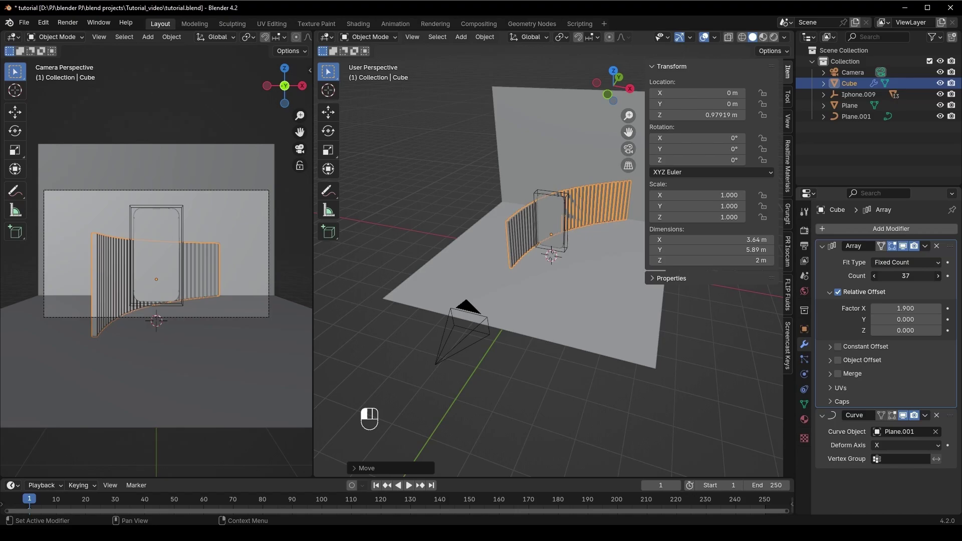
left_click(504, 377)
middle_click_drag(507, 366, 632, 323)
left_click(614, 271)
Step: From the left side view, tilt the camera about 88° and return to a perspective view
key("ctrl+KP_3")
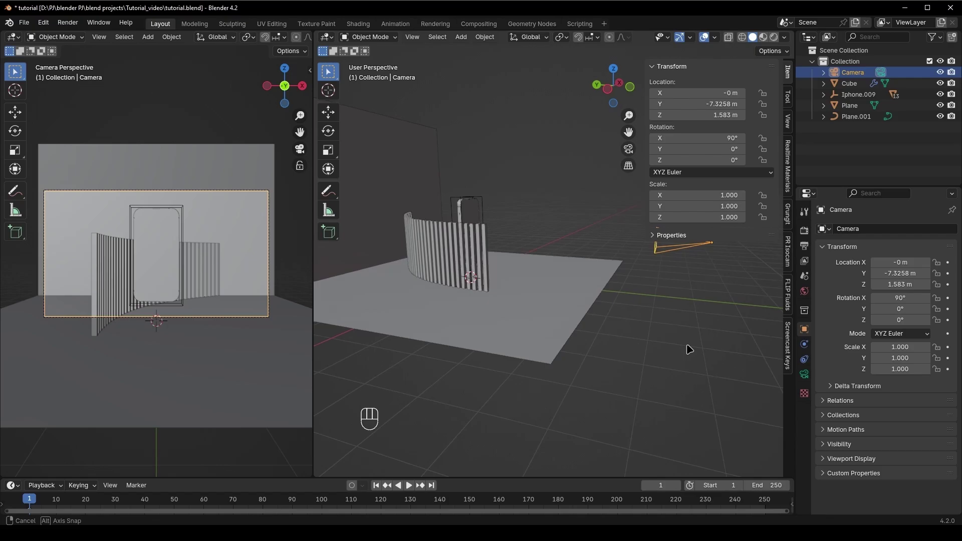
key("r")
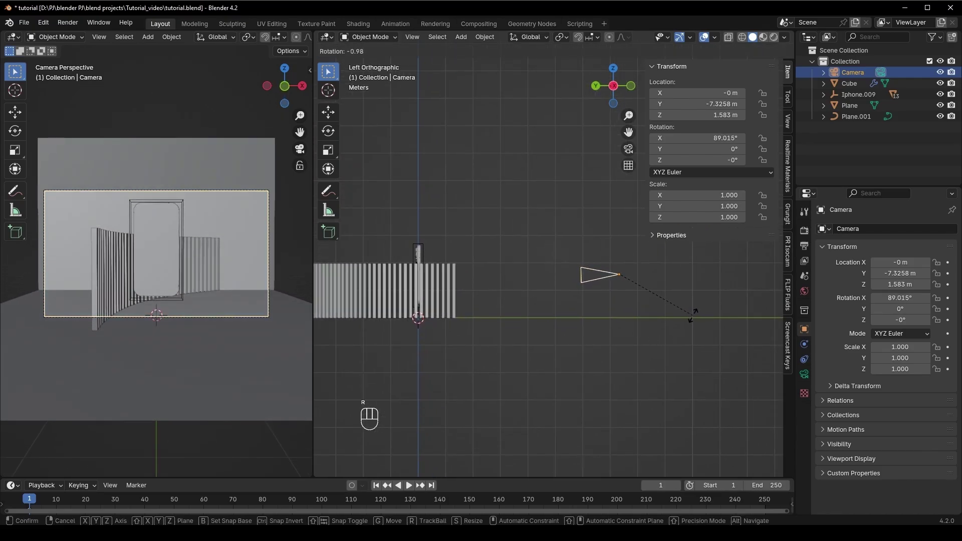
left_click(696, 318)
middle_click_drag(605, 318, 531, 342)
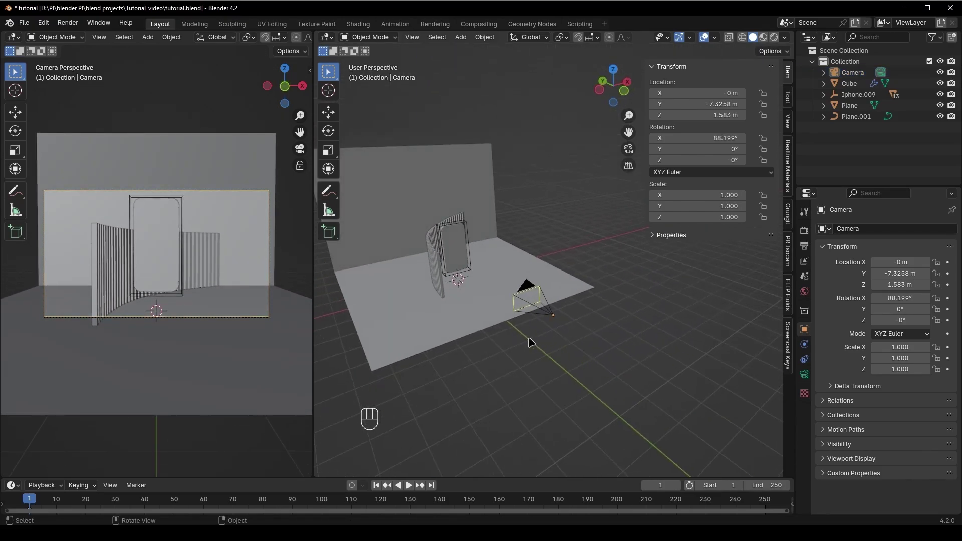
Step: Raise the slat wall's top face straight up so the wall stands about 3.7 m high
left_click(441, 278)
middle_click_drag(440, 278, 496, 244)
key("Tab")
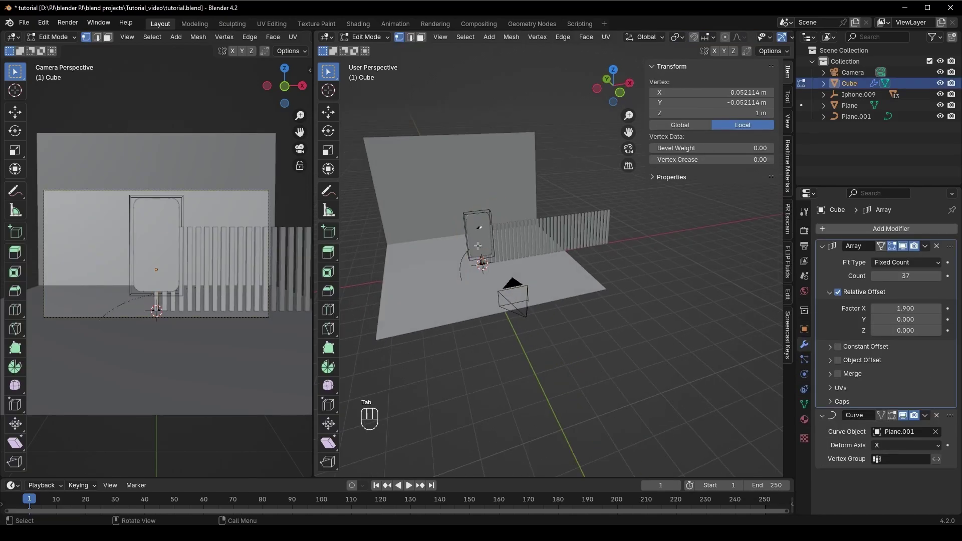
middle_click_drag(509, 241, 547, 219)
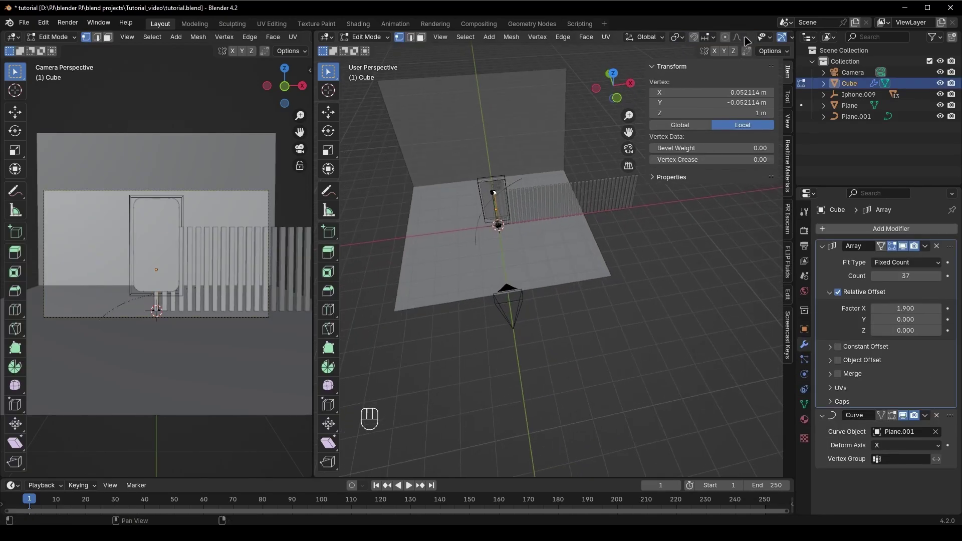
scroll(746, 41, "down", 5)
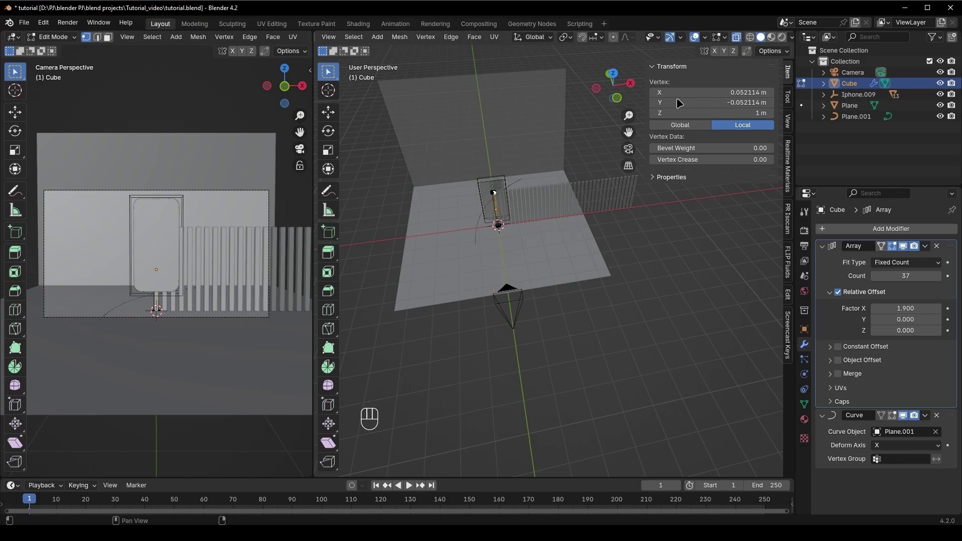
scroll(472, 229, "up", 3)
key("3")
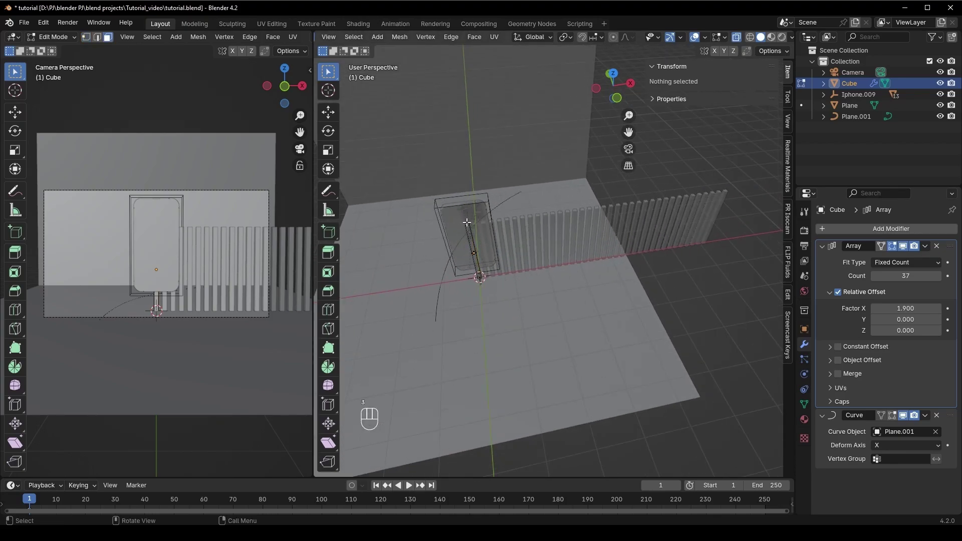
left_click(468, 223)
middle_click_drag(561, 263, 531, 270)
key("z")
key("z")
key("g")
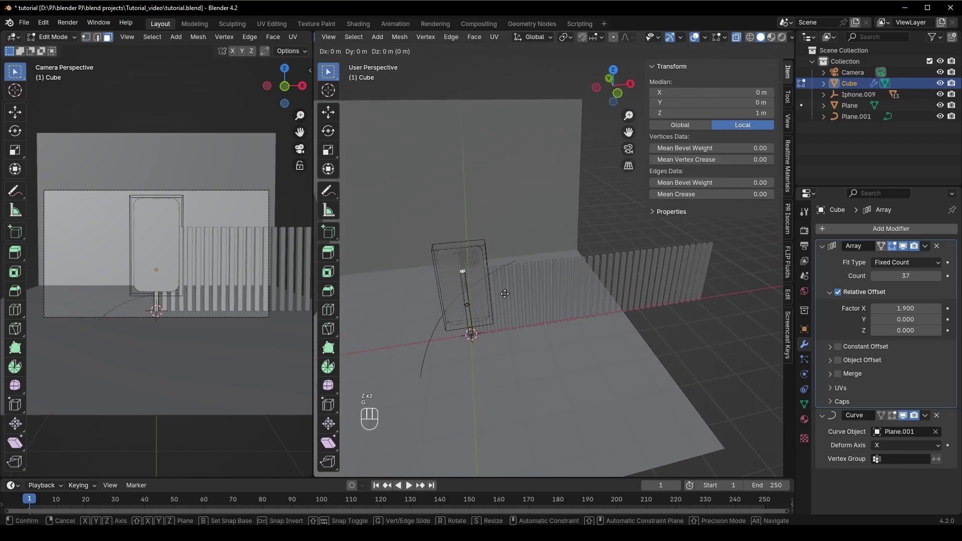
key("z")
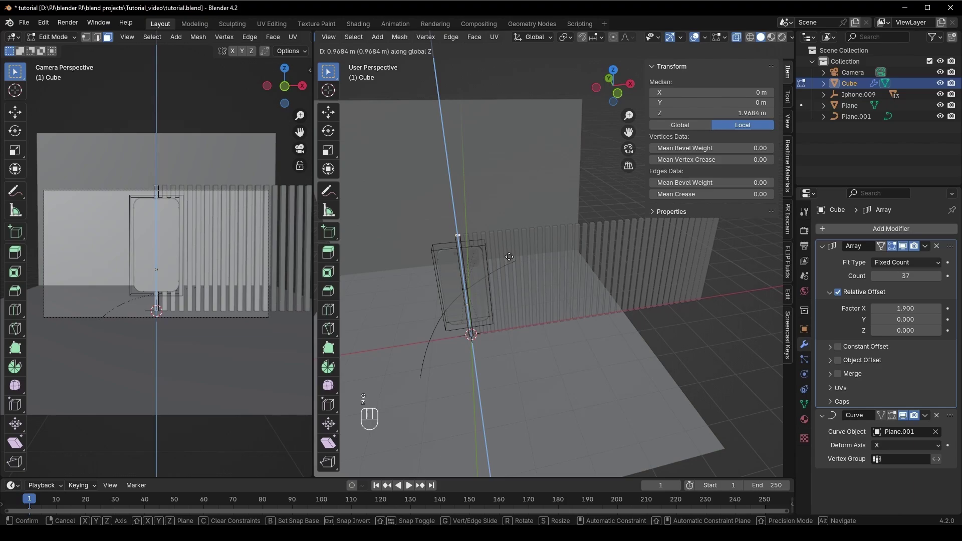
key("Tab")
key("Tab")
key("Tab")
key("Tab")
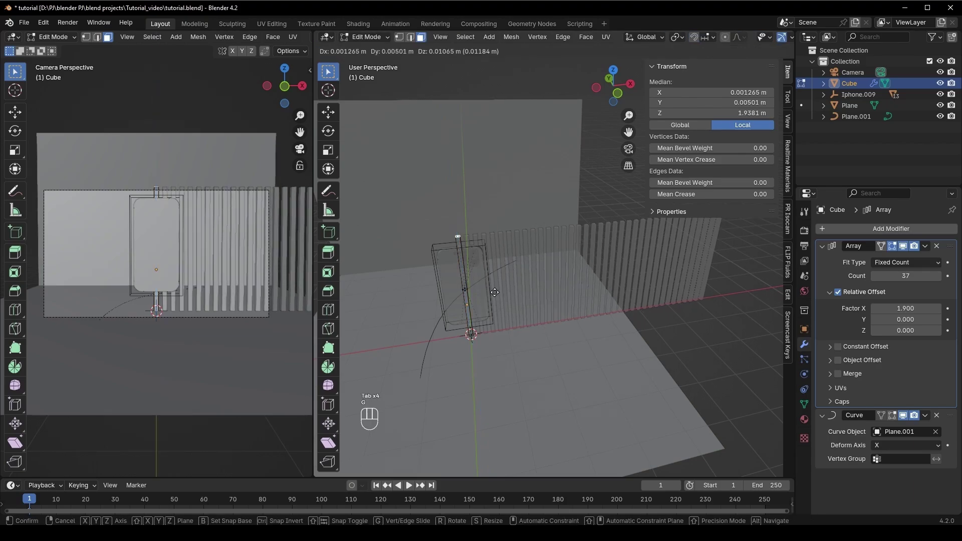
left_click(495, 274)
Step: Select the curved pillar wall together with its guiding curve Plane.001
key("Tab")
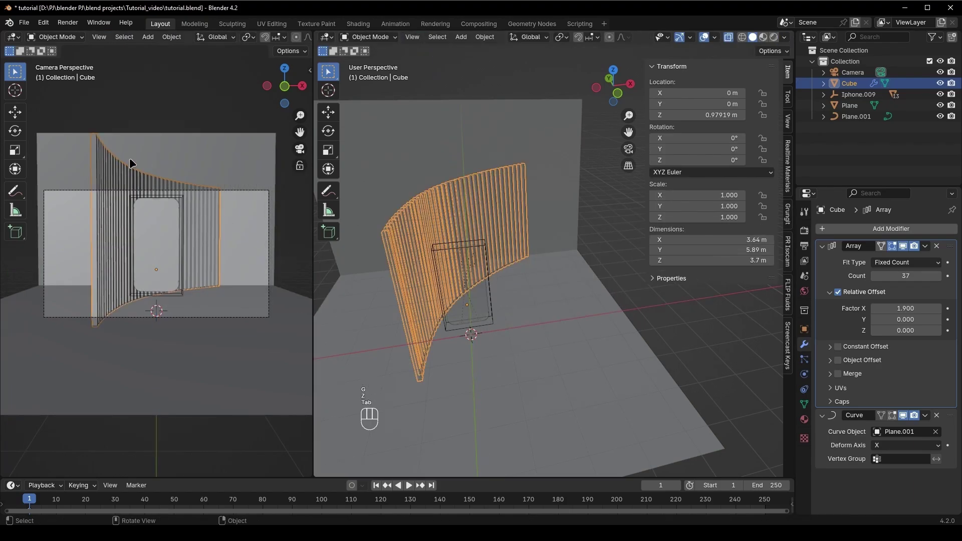
left_click_drag(224, 177, 147, 178)
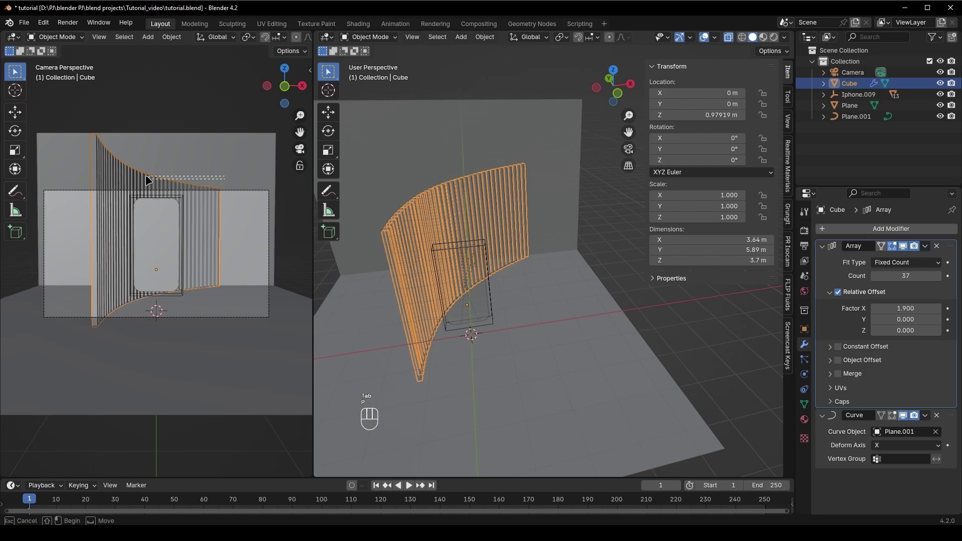
left_click_drag(79, 207, 79, 207)
left_click(479, 260)
middle_click_drag(479, 260, 475, 335)
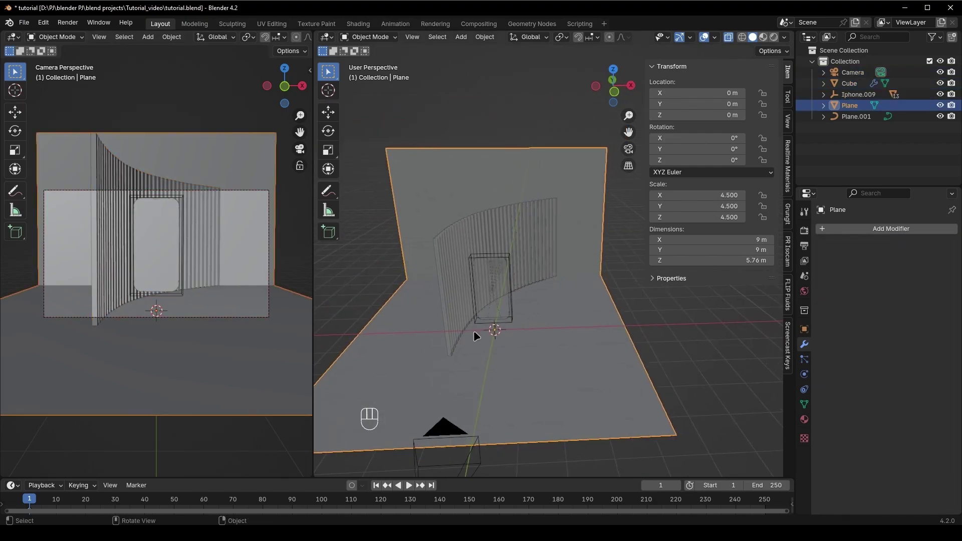
left_click(447, 315)
middle_click_drag(527, 303, 556, 351)
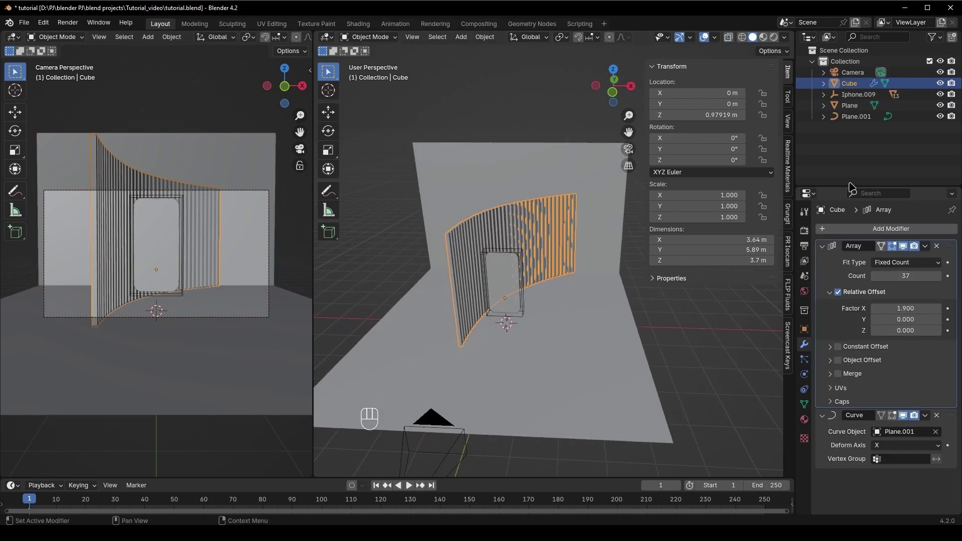
left_click(855, 118, "ctrl")
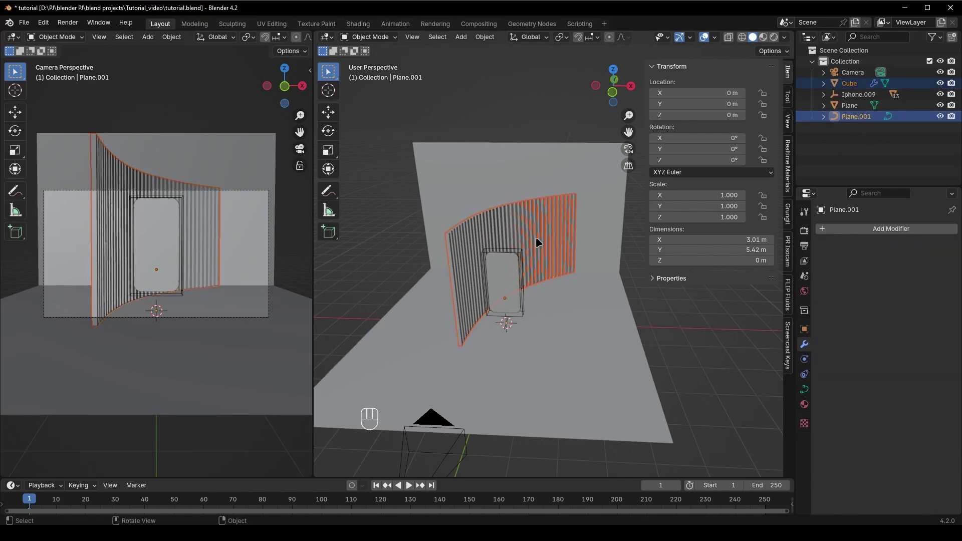
mouse_move(536, 236)
middle_mouse_down()
mouse_move(555, 290)
mouse_move(548, 299)
mouse_move(536, 225)
mouse_move(531, 235)
middle_mouse_up()
Step: Duplicate the wall and curve along X to the right of the phone, then reselect the originals
key("shift+d")
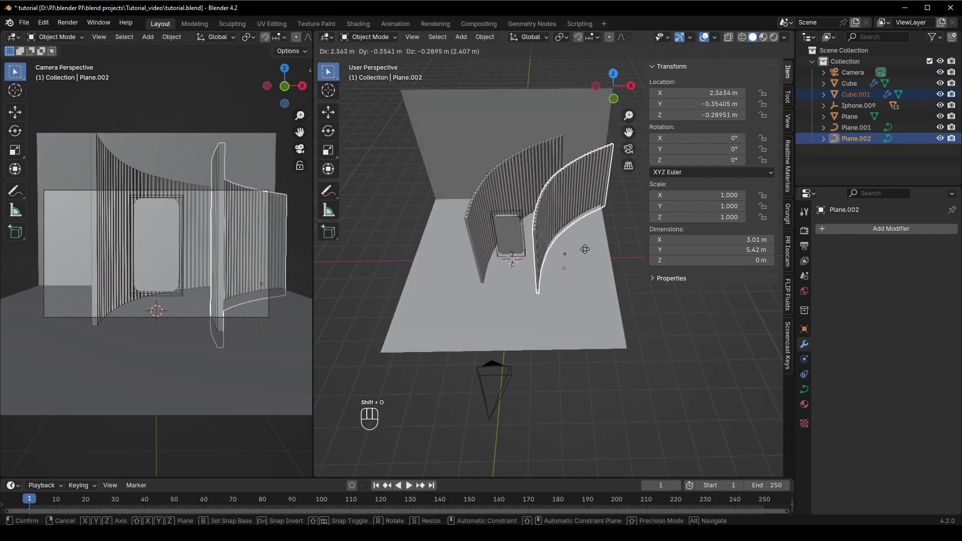
key("x")
left_click(579, 247)
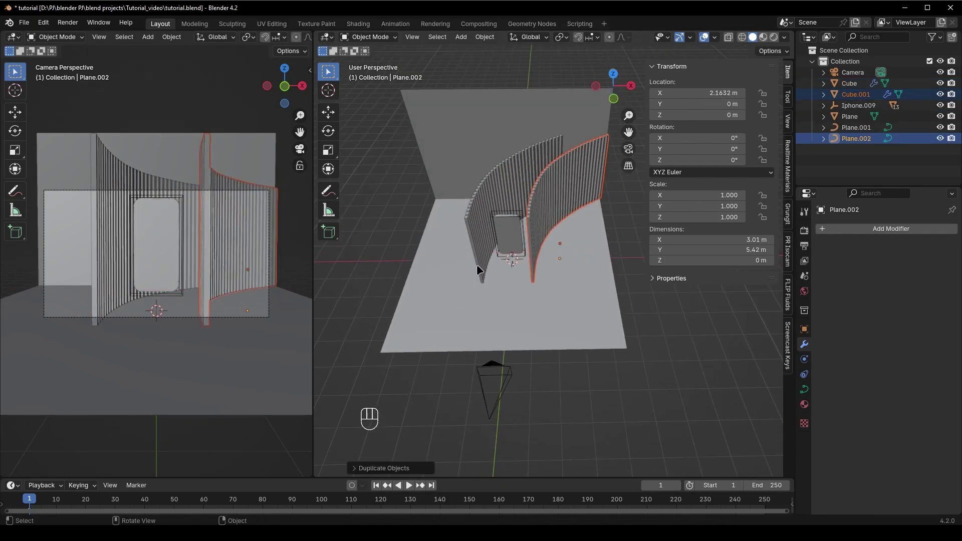
left_click(476, 267)
left_click(858, 131, "ctrl")
Step: Shift the original left wall and its curve slightly left along X
key("g")
key("x")
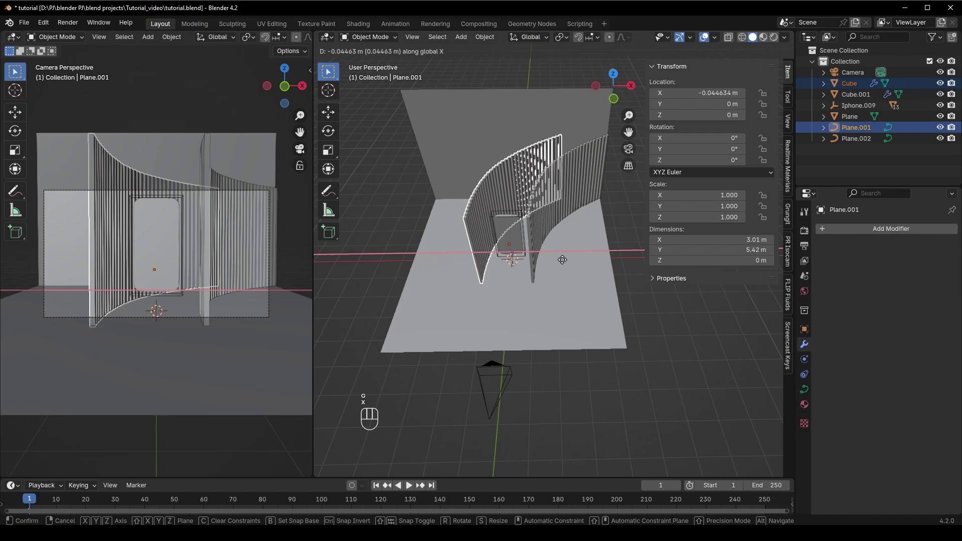
right_click(558, 262)
Step: Make the render 1080×1080 and give the camera a 150 mm focal length
left_click(509, 386)
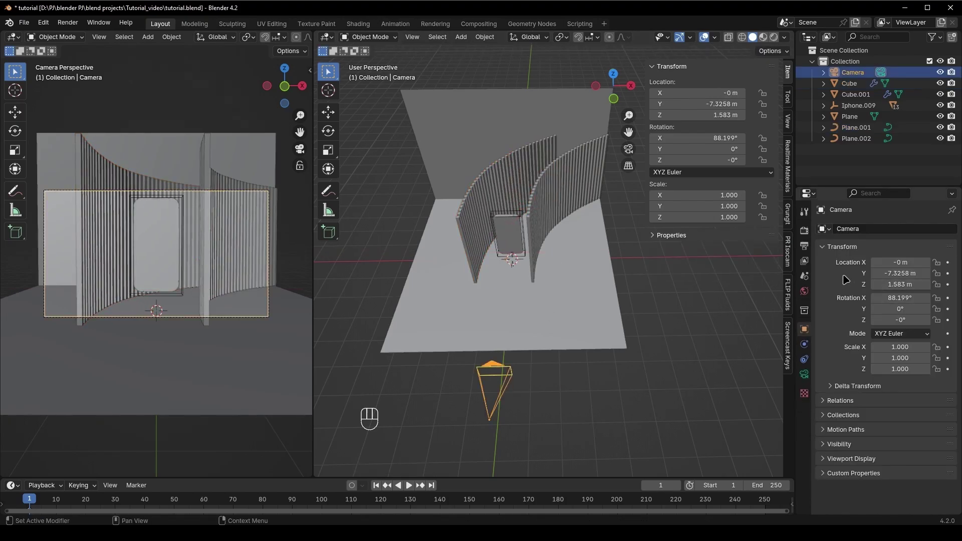
left_click(804, 245)
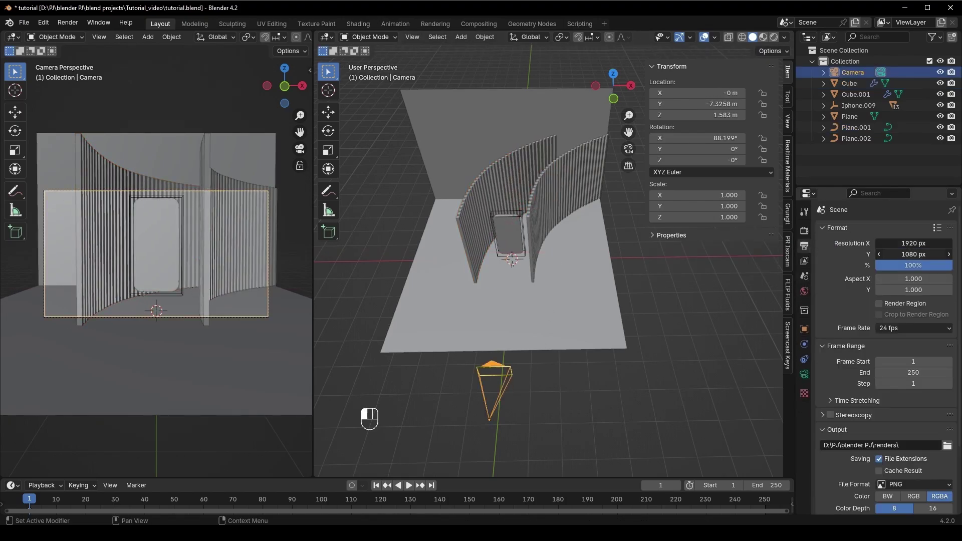
key("Return")
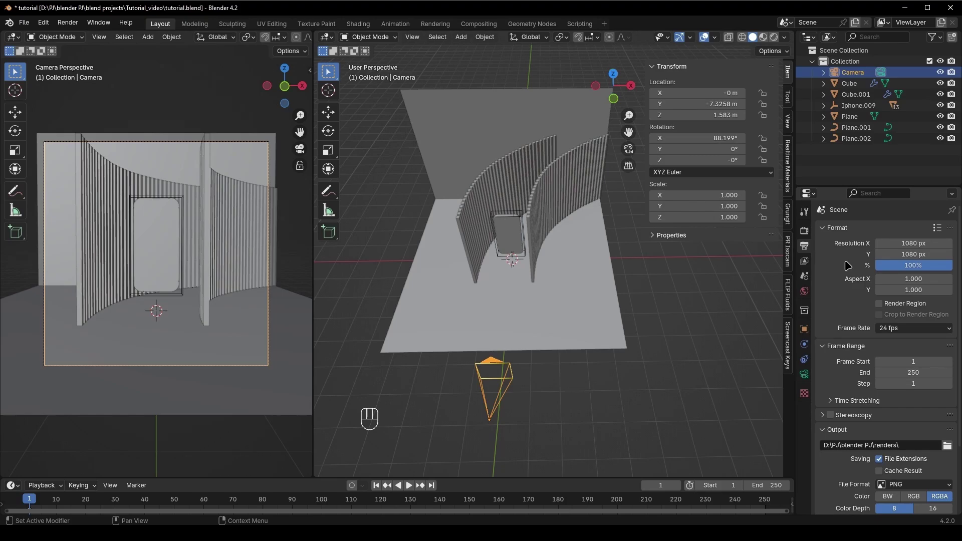
middle_click_drag(562, 408, 639, 376)
left_click(804, 375)
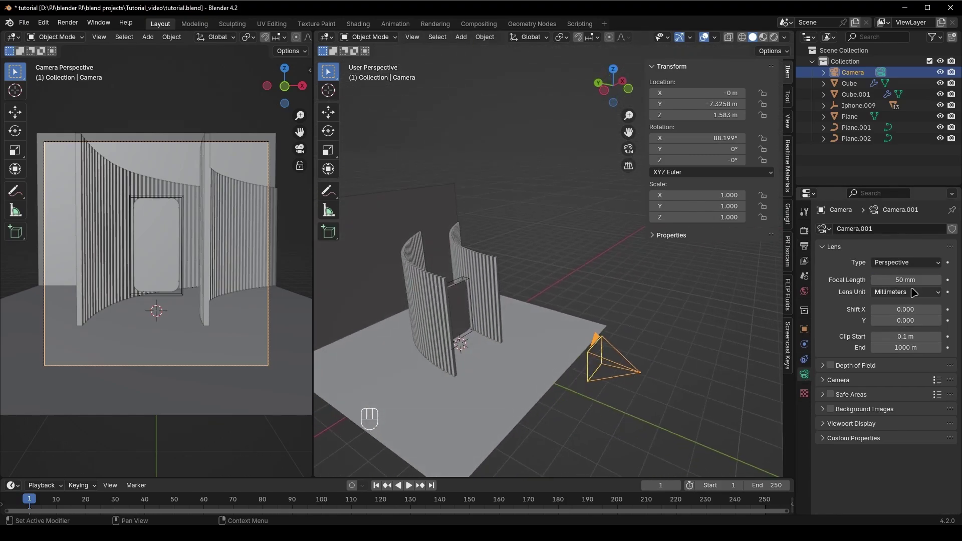
left_click(903, 282)
type("15")
type("0")
key("Return")
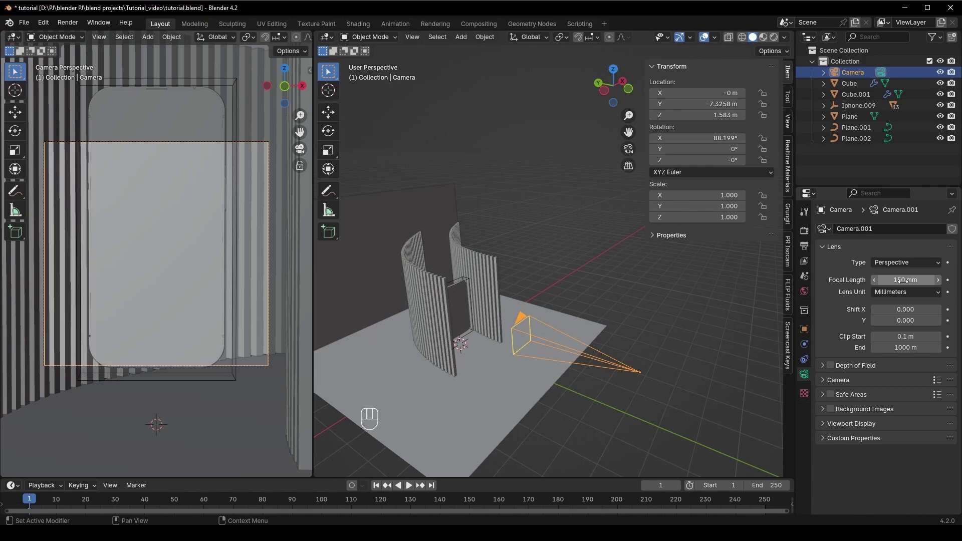
Step: Tilt the camera 90° on X and pull it back along Y to about −15.8 m
scroll(551, 389, "down", 3)
middle_click_drag(552, 389, 575, 363)
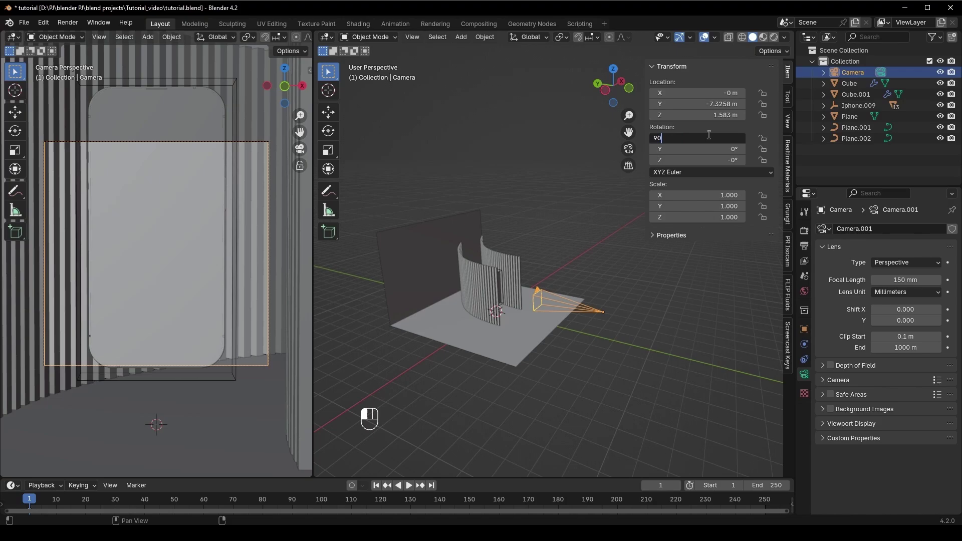
key("Return")
key("g")
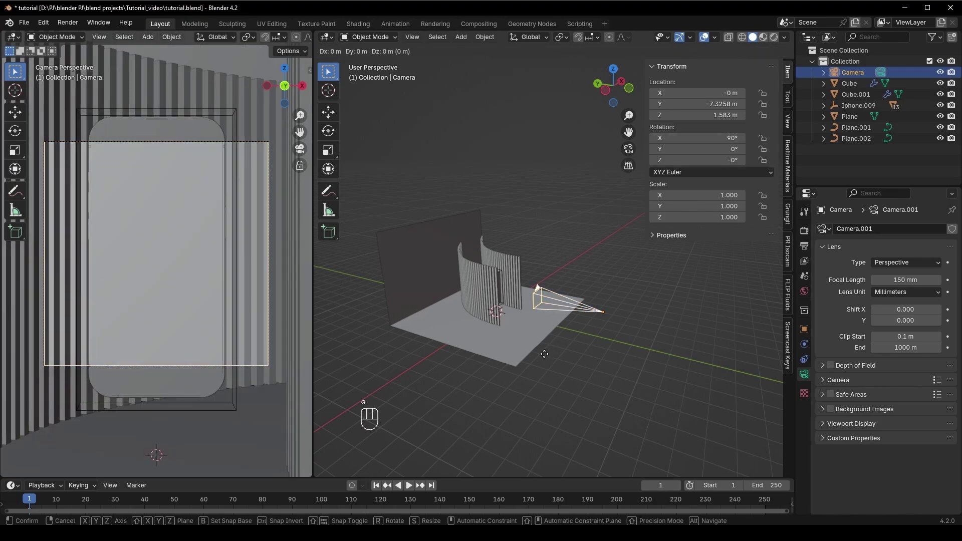
key("y")
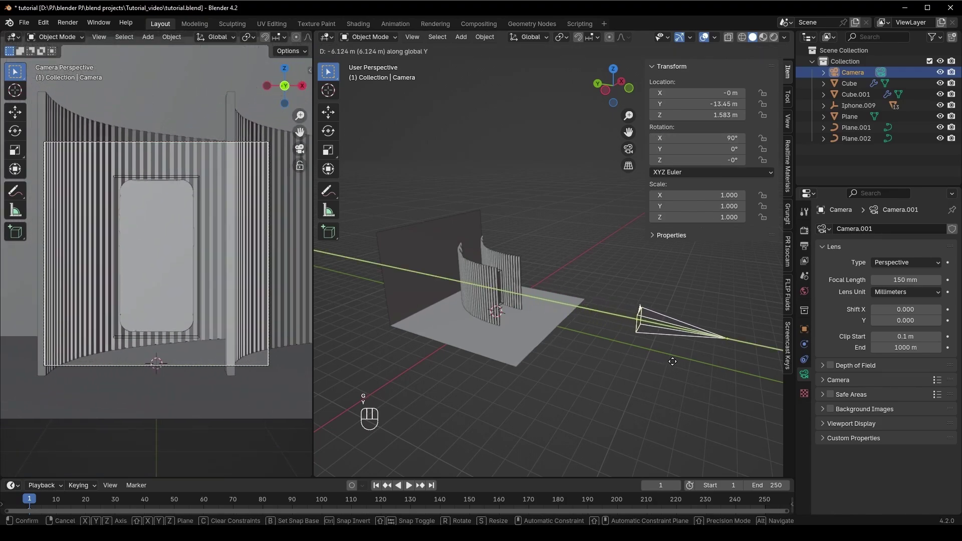
left_click(732, 361)
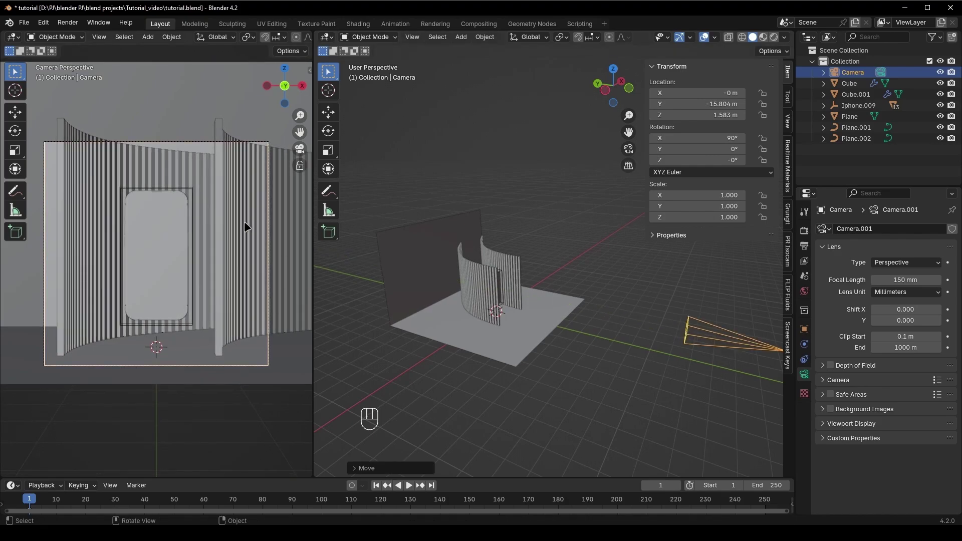
middle_click_drag(554, 308, 499, 321)
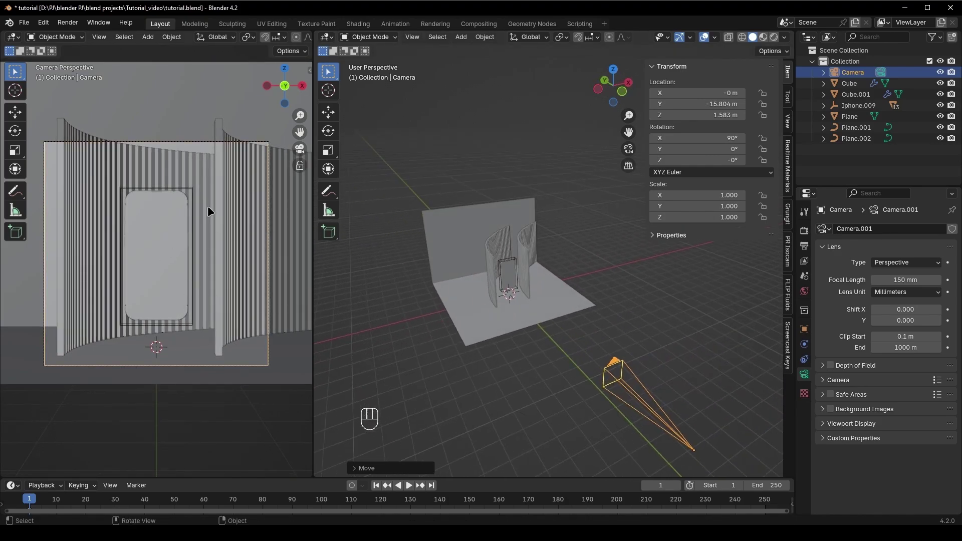
Step: Stretch the left curved wall's geometry upward along Z
left_click(532, 273)
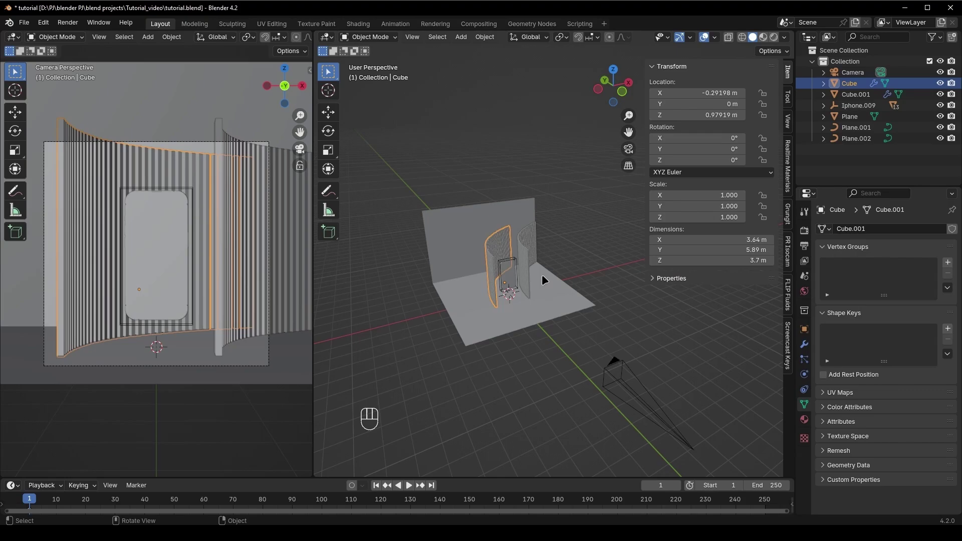
middle_click_drag(542, 275, 519, 277)
key("Tab")
key("g")
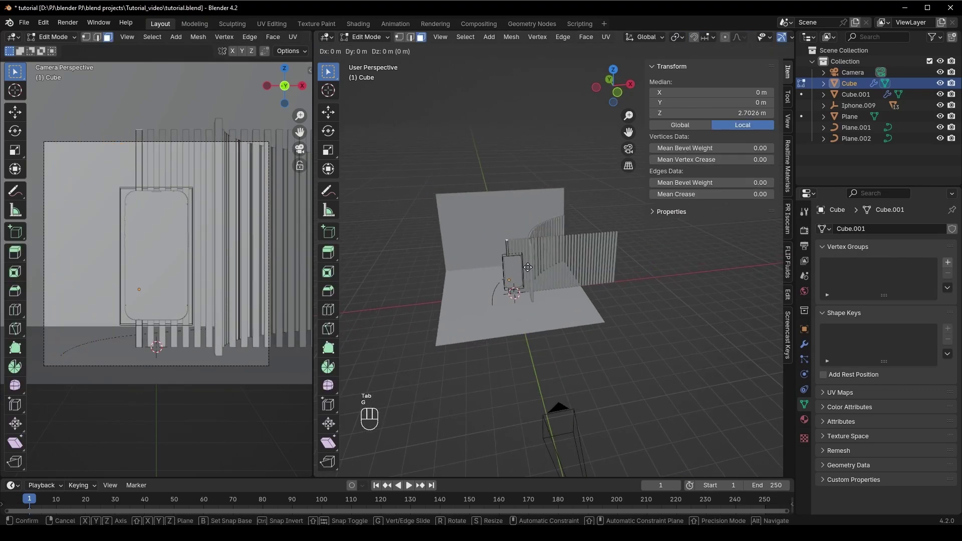
key("z")
left_click(179, 313)
key("Tab")
Step: Stretch the right curved wall upward along Z so it rises past the frame top
left_click(551, 262)
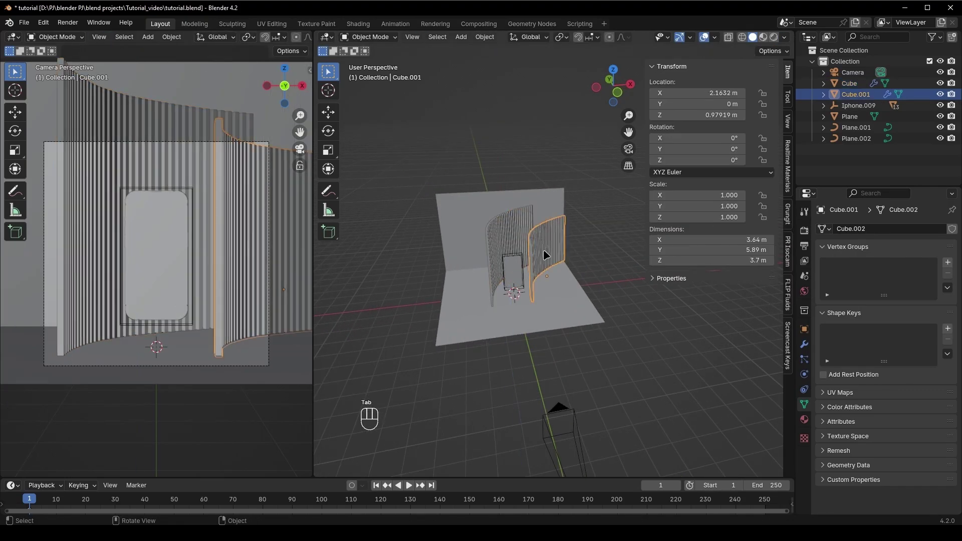
key("Tab")
middle_click_drag(544, 251, 576, 270)
key("g")
key("z")
left_click(569, 306)
key("Tab")
middle_click_drag(570, 305, 580, 378)
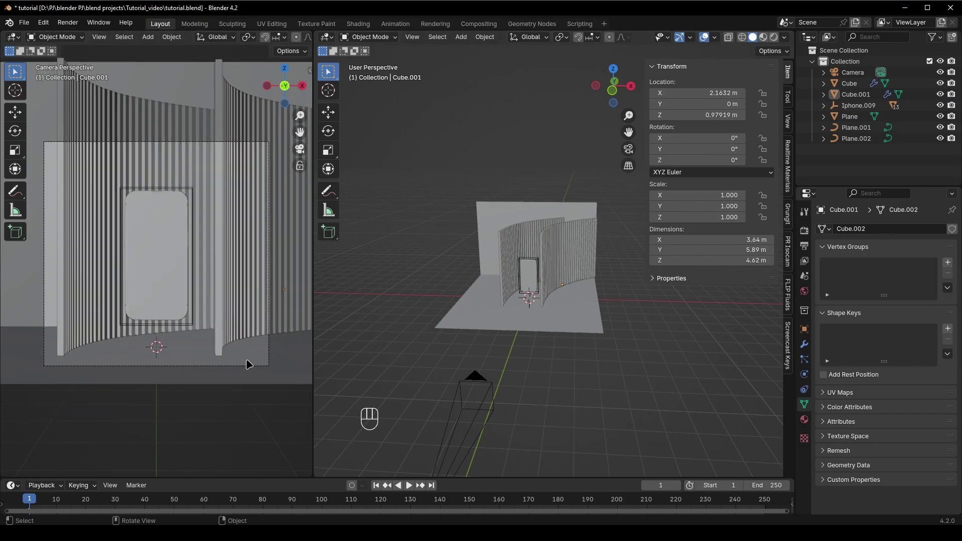
Step: Show the viewport fully rendered and render with Cycles on GPU Compute
key("z")
left_click(220, 366)
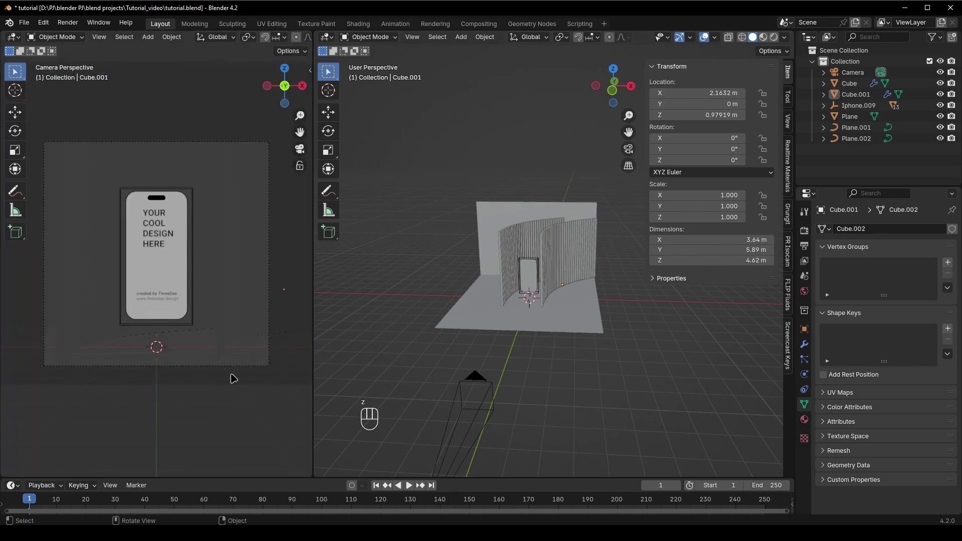
left_click(805, 231)
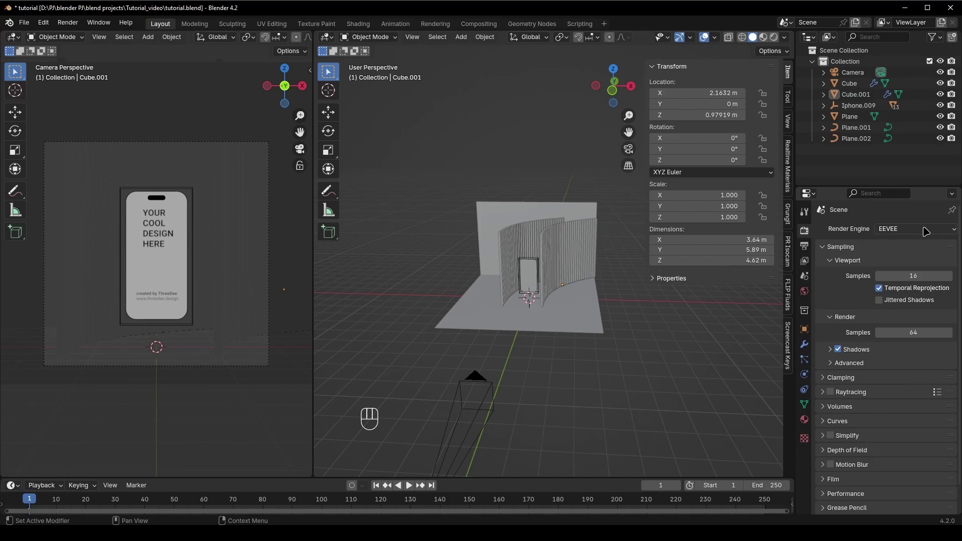
left_click(925, 230)
left_click(901, 266)
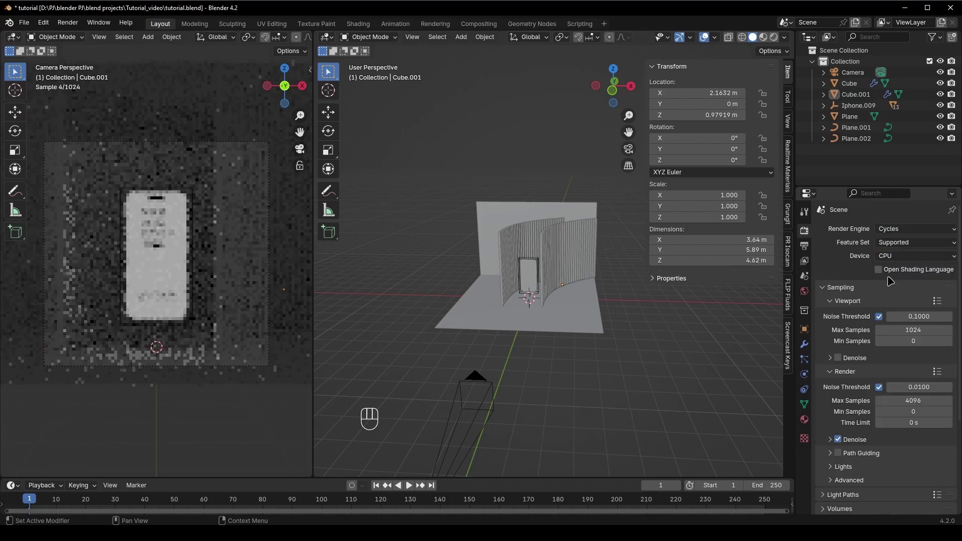
left_click(907, 256)
left_click(899, 280)
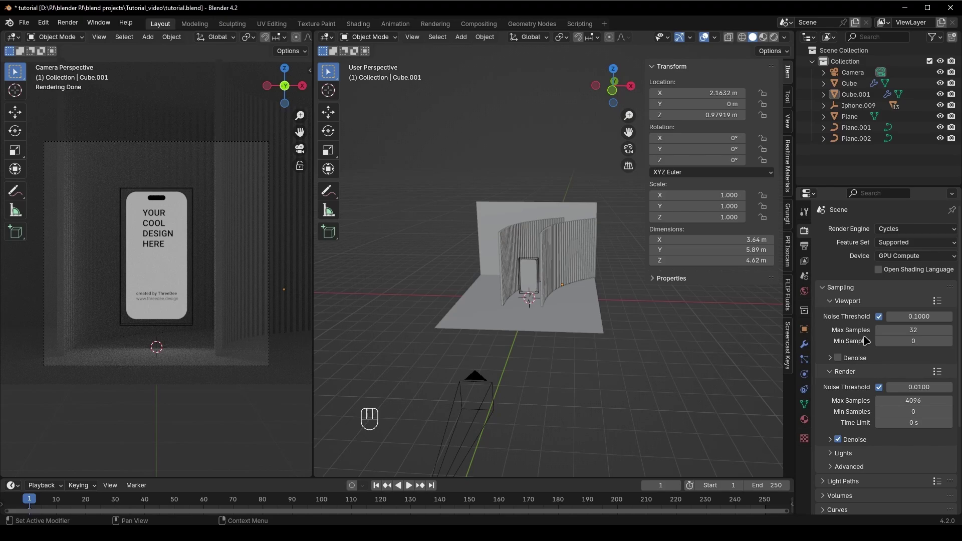
Step: Turn on viewport denoising with a start sample of 32
left_click(829, 357)
left_click(830, 358)
left_click(837, 358)
left_click(830, 358)
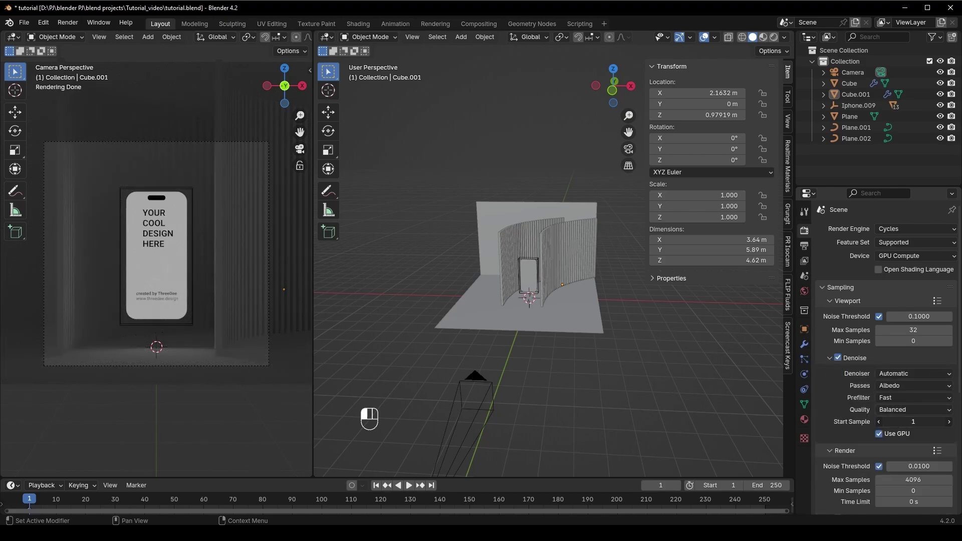
key("Return")
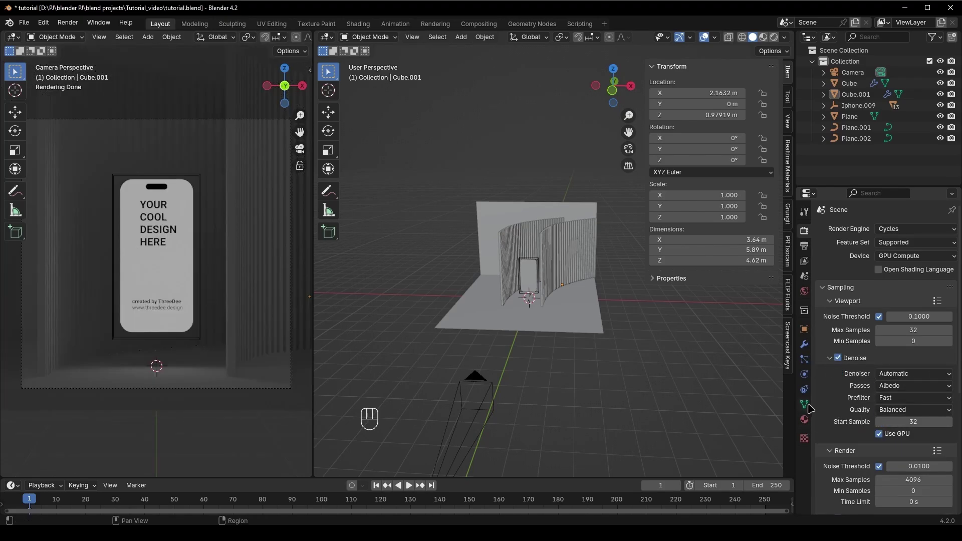
Step: Drag the world background strength from 1.000 to 0 and reframe the set
left_click(804, 291)
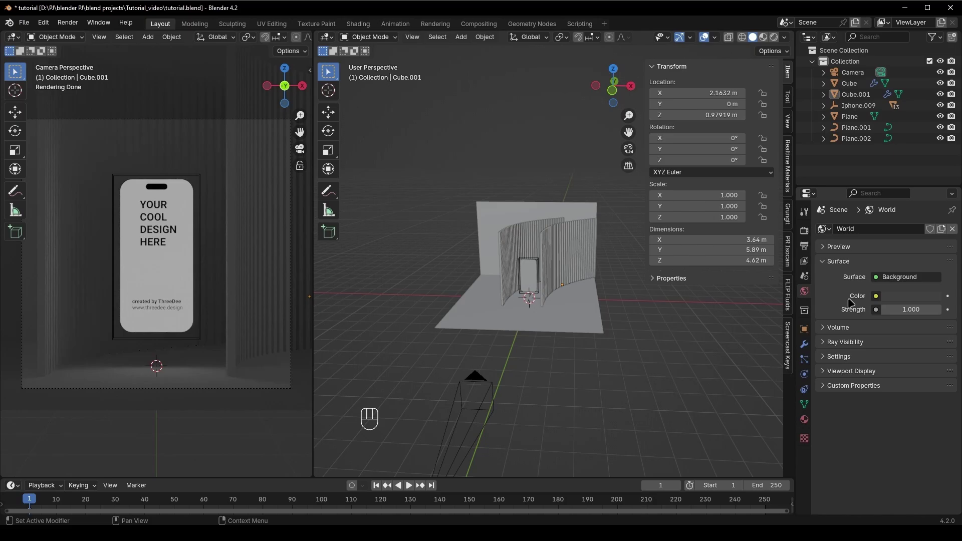
left_click_drag(914, 309, 851, 310)
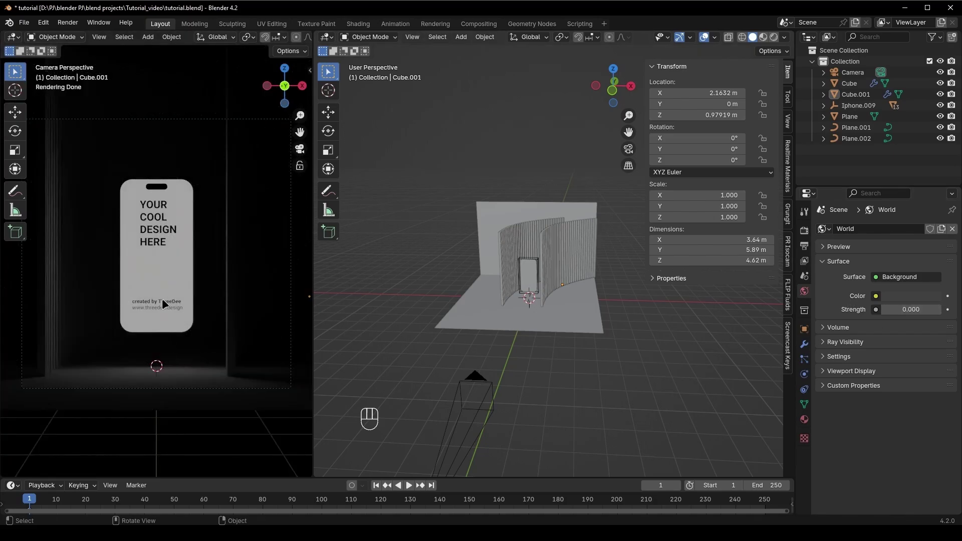
scroll(547, 393, "up", 5)
middle_click_drag(556, 408, 553, 347, "shift")
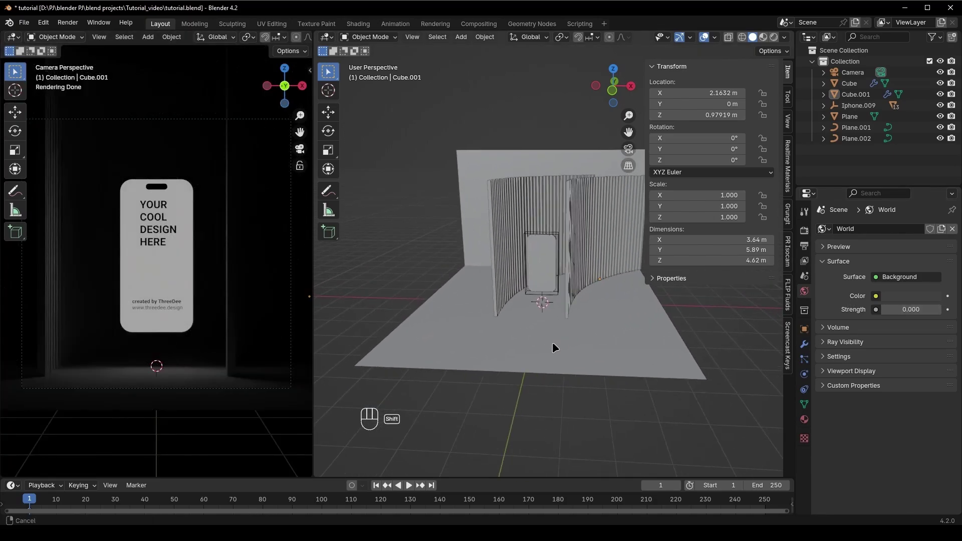
scroll(546, 316, "down", 4)
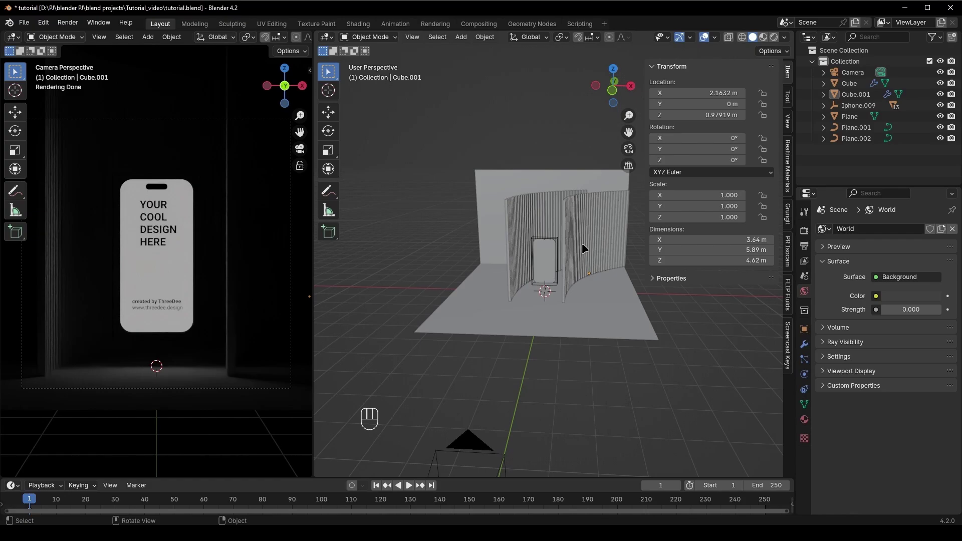
Step: Hide the sidebar, add an Area light, and move it vertically into place
key("n")
key("shift+a")
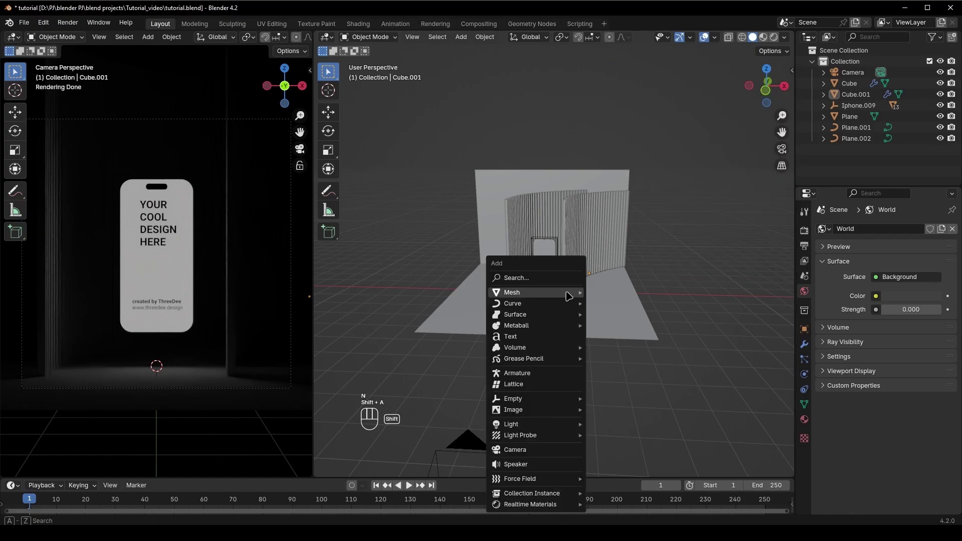
mouse_move(569, 296)
type("a")
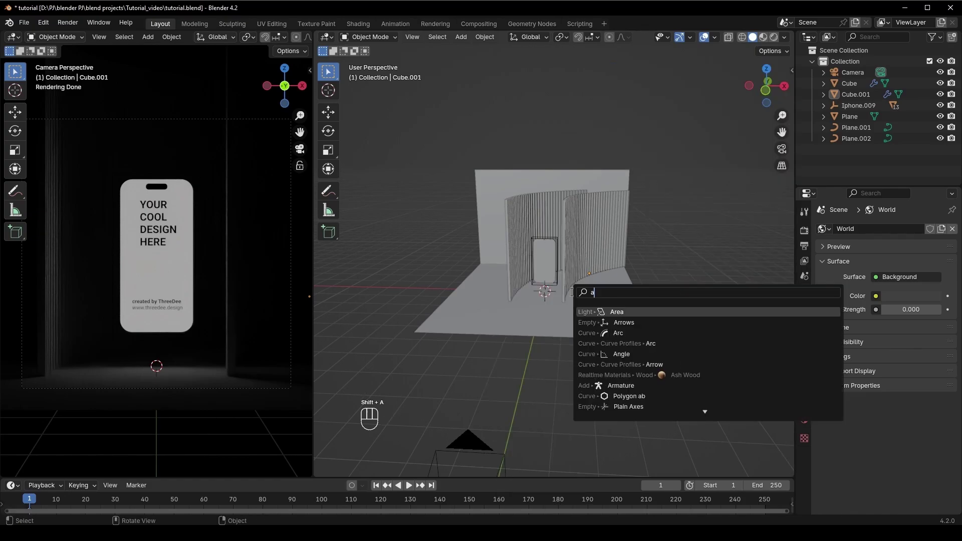
left_click(644, 310)
key("g")
key("z")
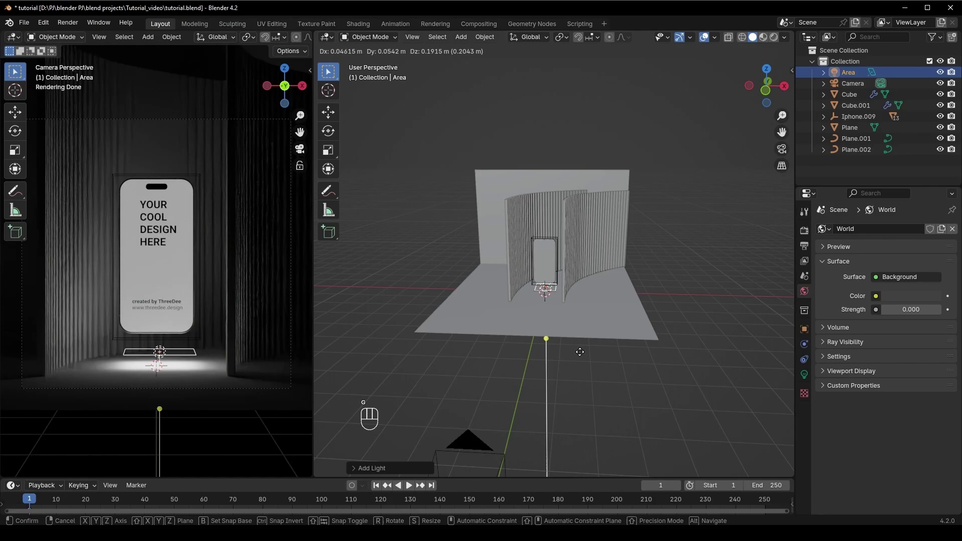
left_click(591, 386)
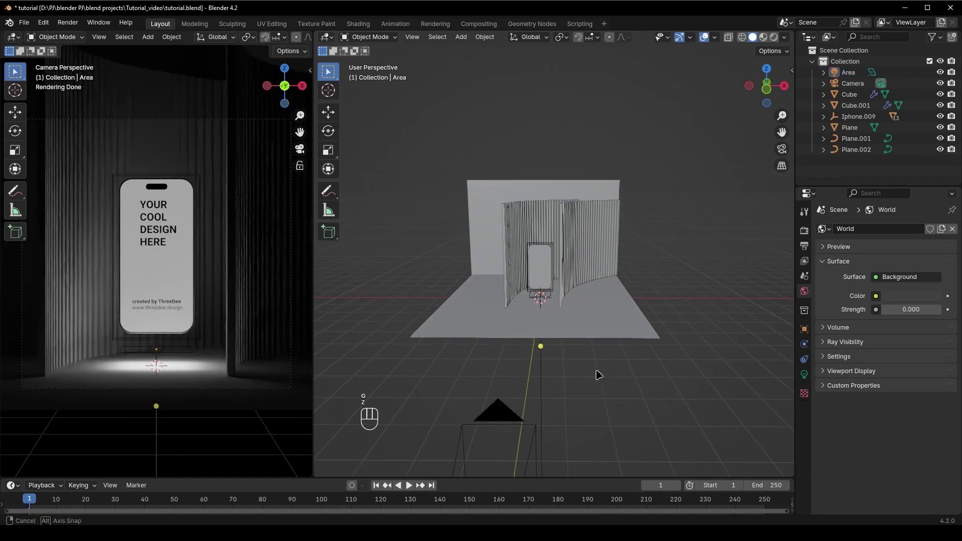
Step: Import Gobo.tif from the Assets folder as an image plane and inspect it
key("shift+a")
mouse_move(599, 421)
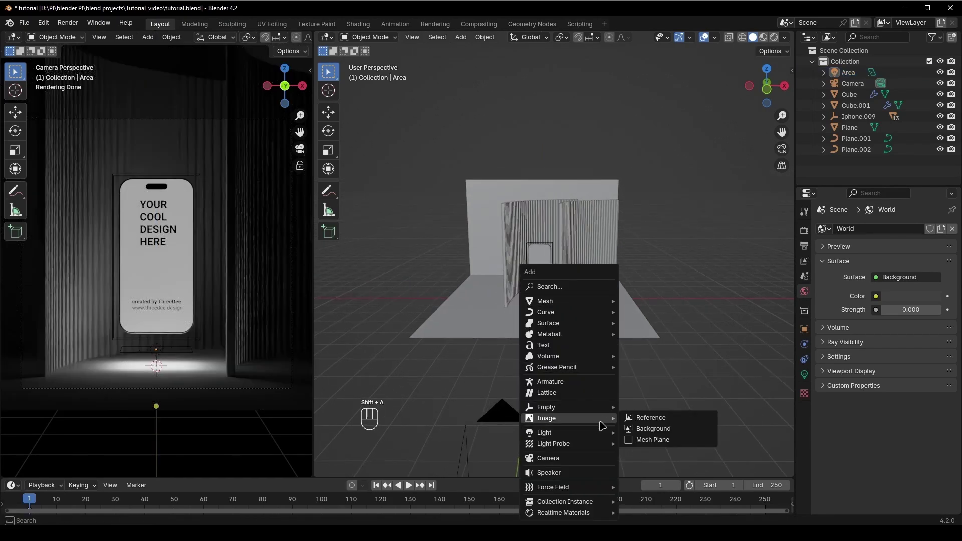
left_click(654, 440)
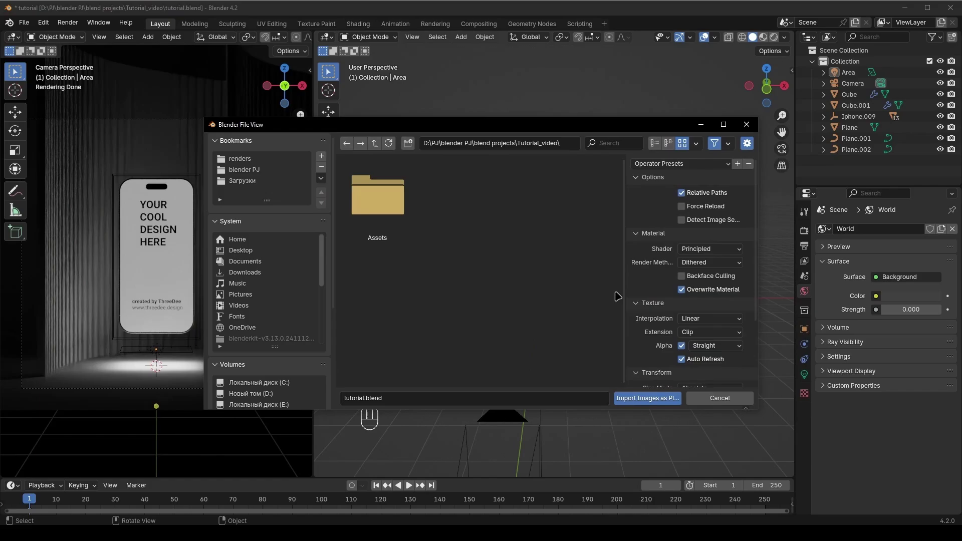
left_click(377, 195)
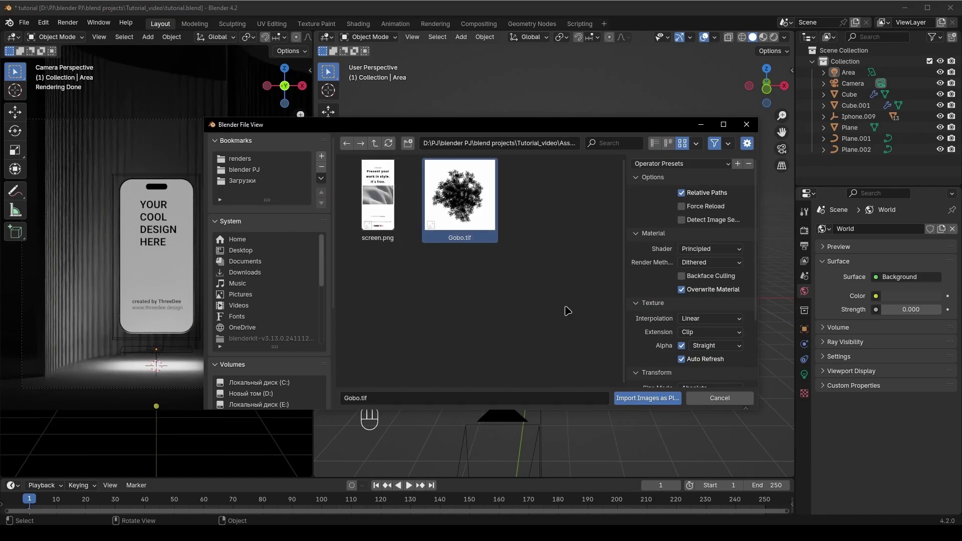
left_click(663, 400)
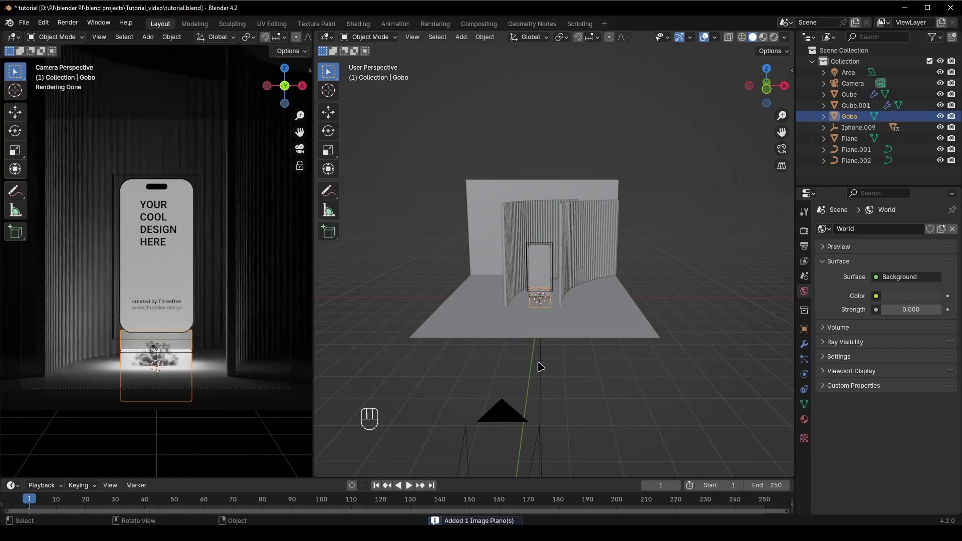
middle_click_drag(539, 365, 279, 367)
scroll(279, 367, "up", 5)
scroll(189, 404, "down", 6, "shift")
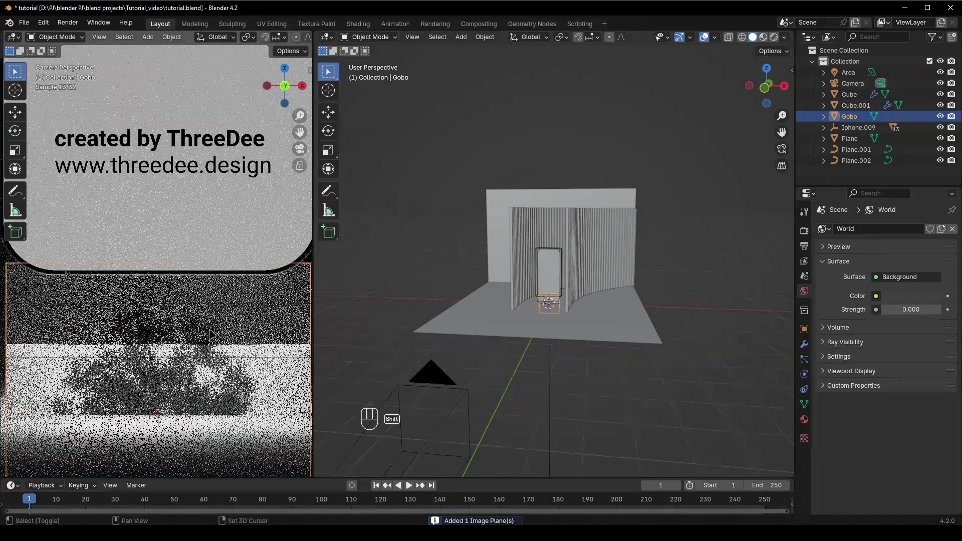
scroll(209, 335, "down", 2, "shift")
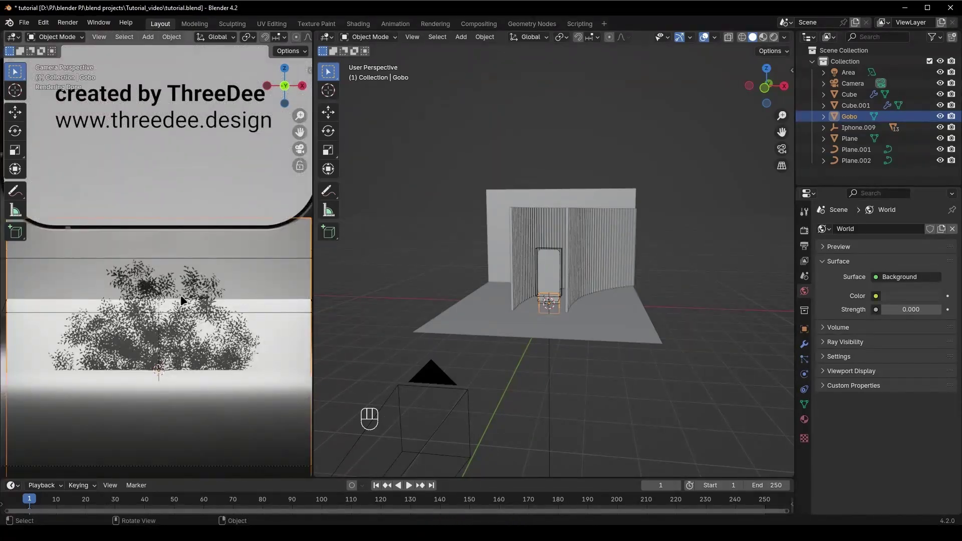
left_click_drag(419, 478, 419, 382)
Step: Turn the lower area into a Shader Editor showing Gobo's nodes, moving the image texture left
left_click(18, 390)
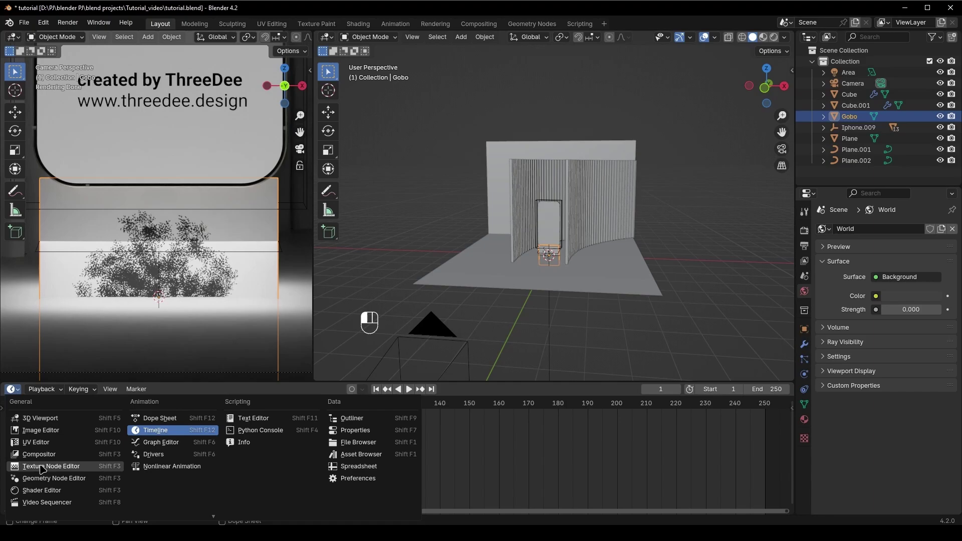
left_click(51, 493)
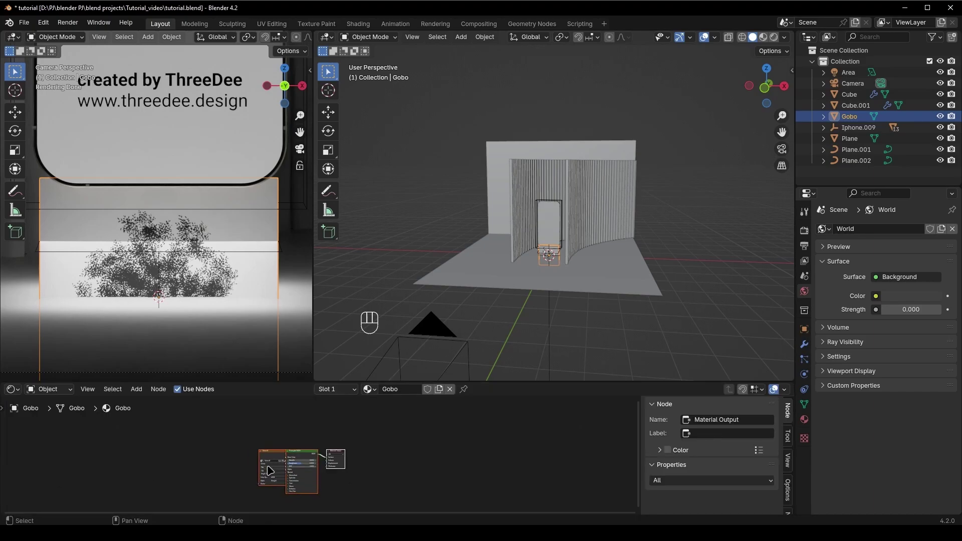
scroll(221, 476, "up", 5)
left_click(356, 419)
left_click_drag(355, 419, 232, 423)
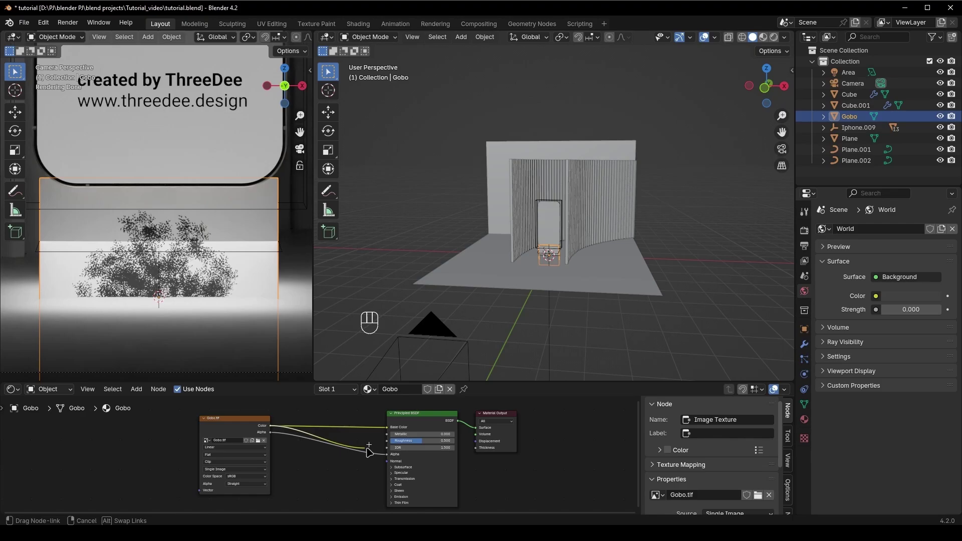
Step: Insert an Invert Color node on the image texture to Principled BSDF link
key("shift+a")
mouse_move(329, 474)
type("i")
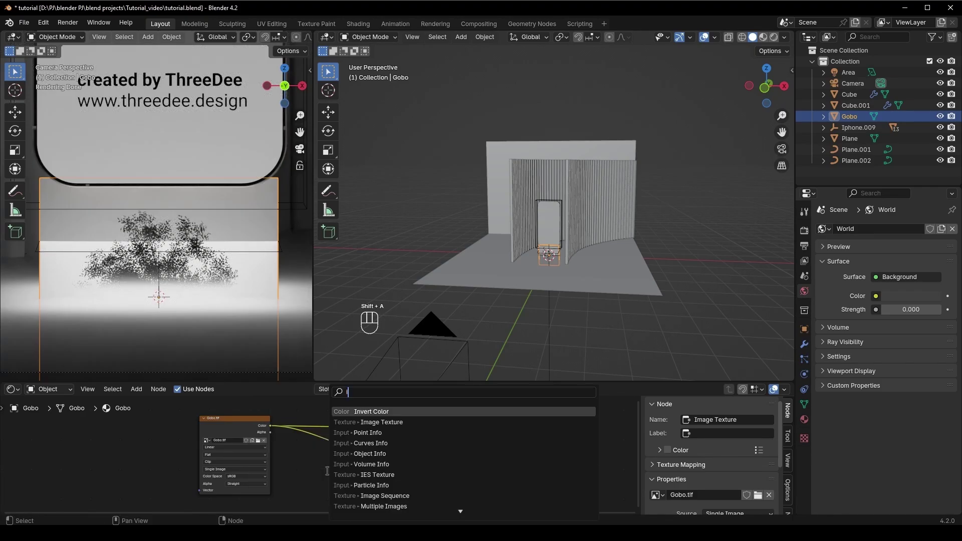
type("nv")
key("Return")
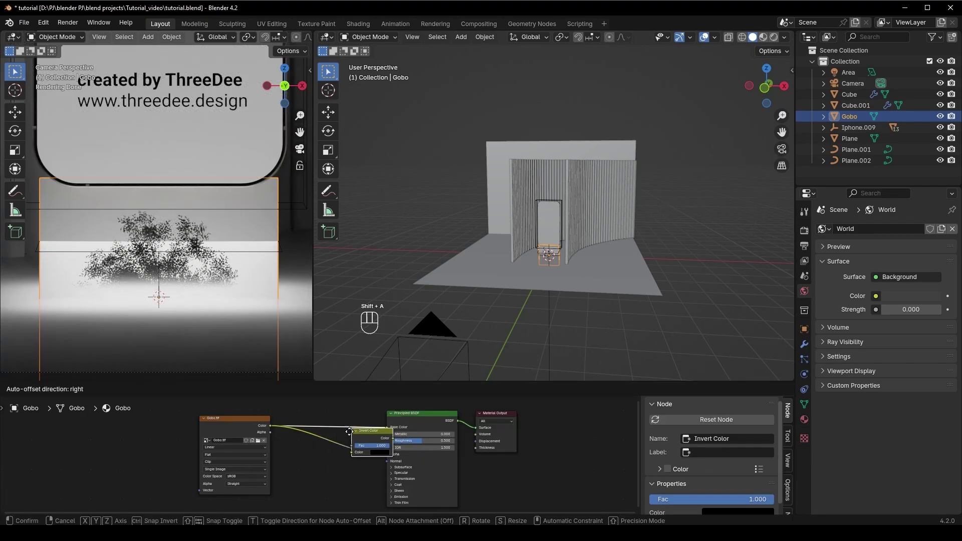
left_click(351, 453)
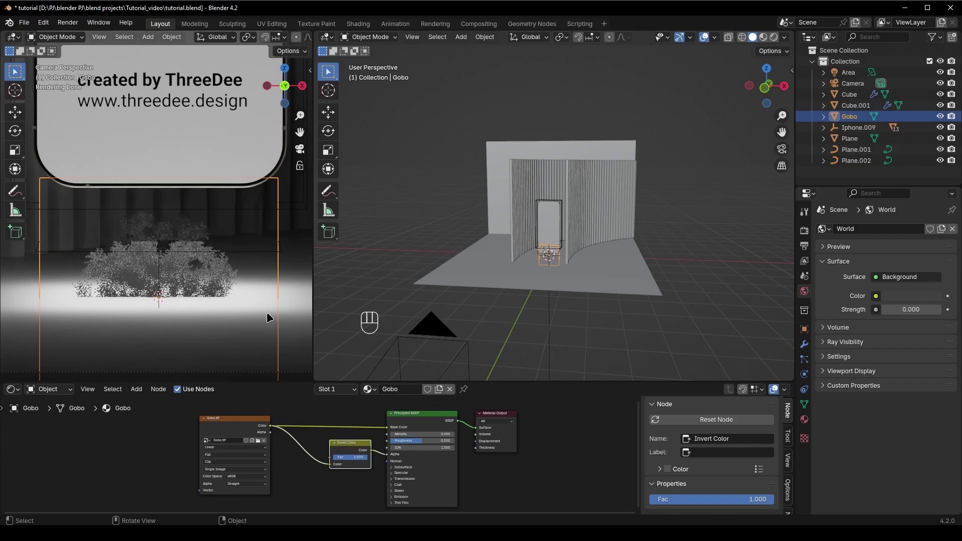
middle_click_drag(535, 288, 575, 264)
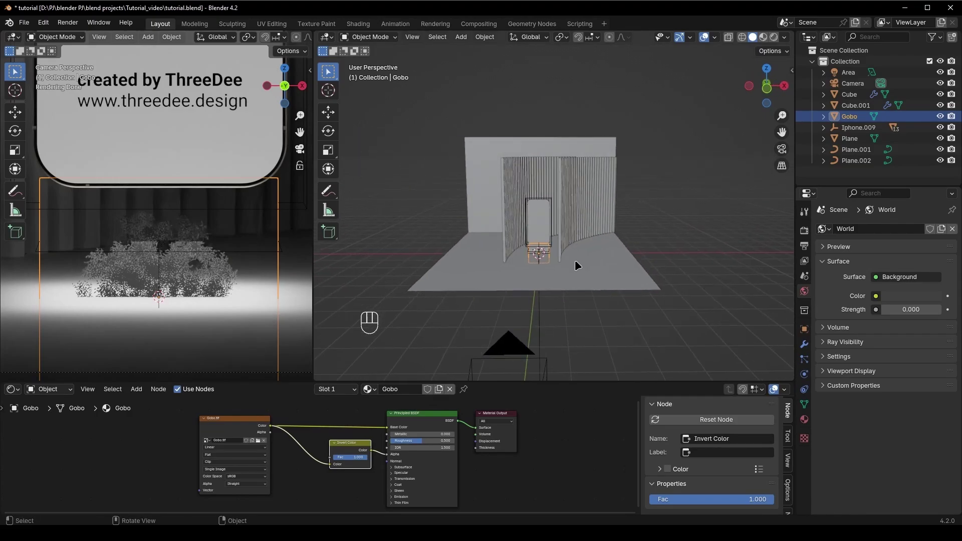
Step: Rotate the Gobo plane 90° around the X axis
key("r")
key("x")
key("9")
key("0")
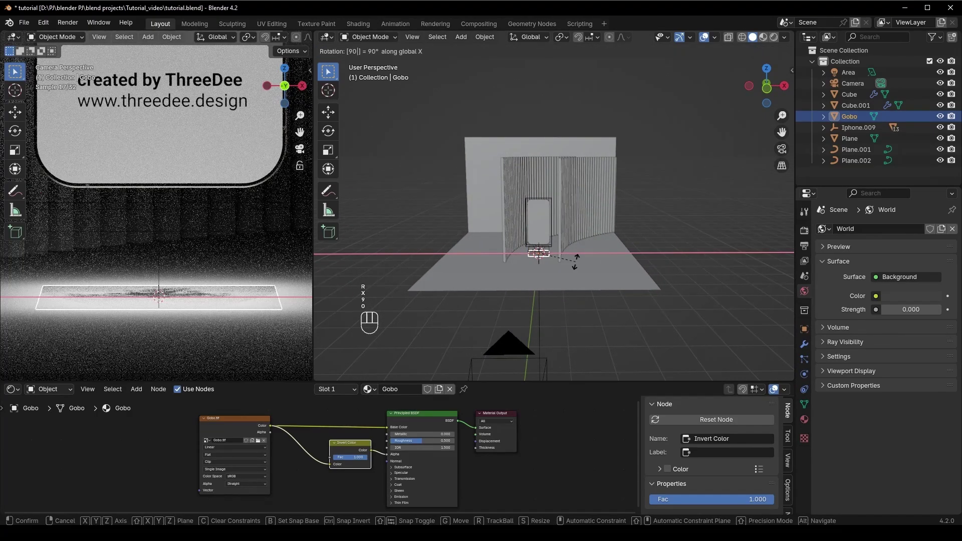
key("Return")
Step: Raise the Gobo plane along Z and scale it up about 2.28×
scroll(553, 280, "up", 3)
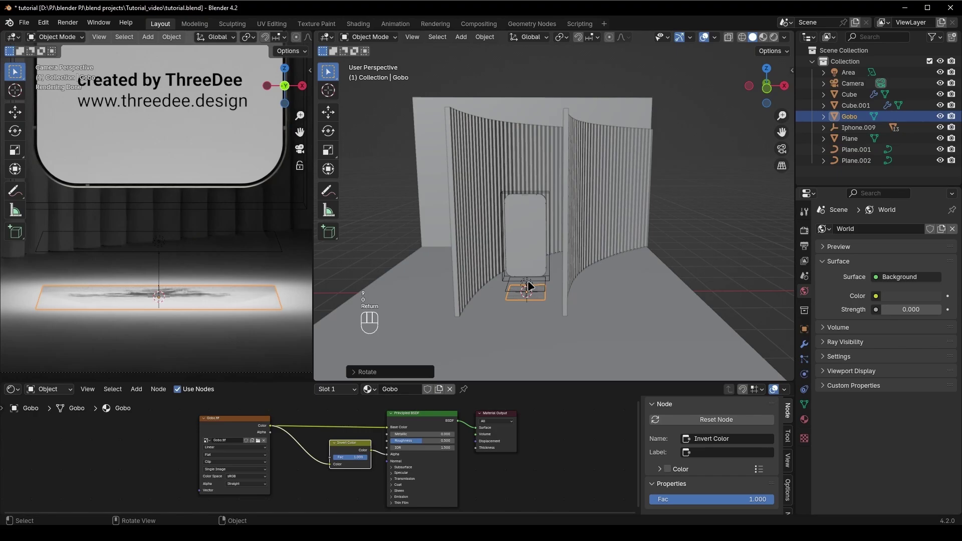
left_click(531, 293)
left_click(534, 296)
left_click(534, 287)
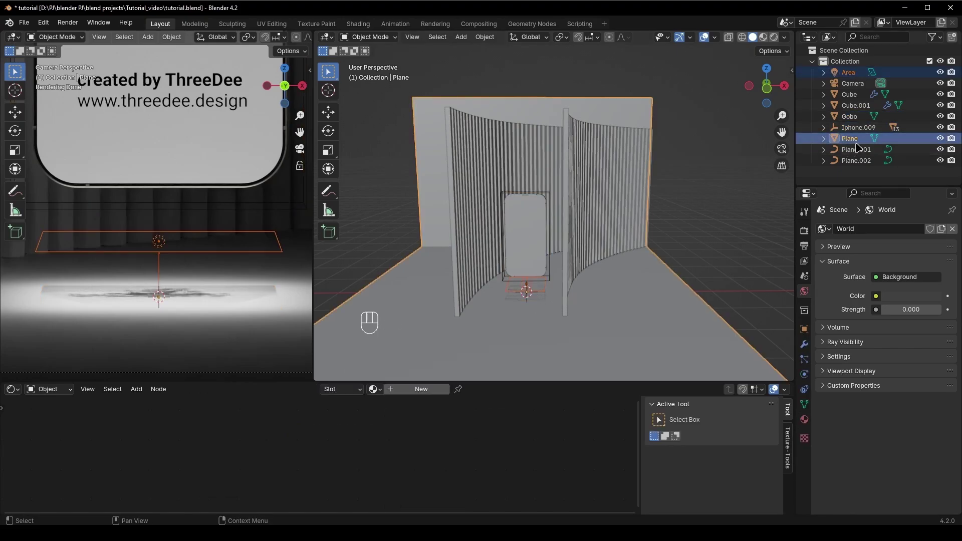
scroll(527, 305, "up", 2)
scroll(527, 305, "down", 5)
middle_click_drag(527, 305, 558, 264)
left_click(538, 263)
scroll(516, 210, "up", 3)
key("g")
key("z")
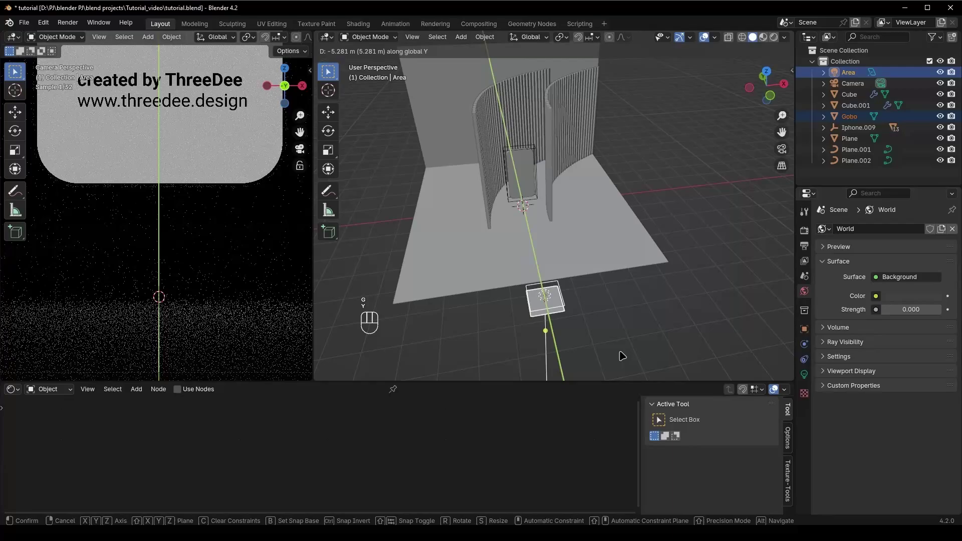
scroll(591, 311, "up", 3, "alt")
key("s")
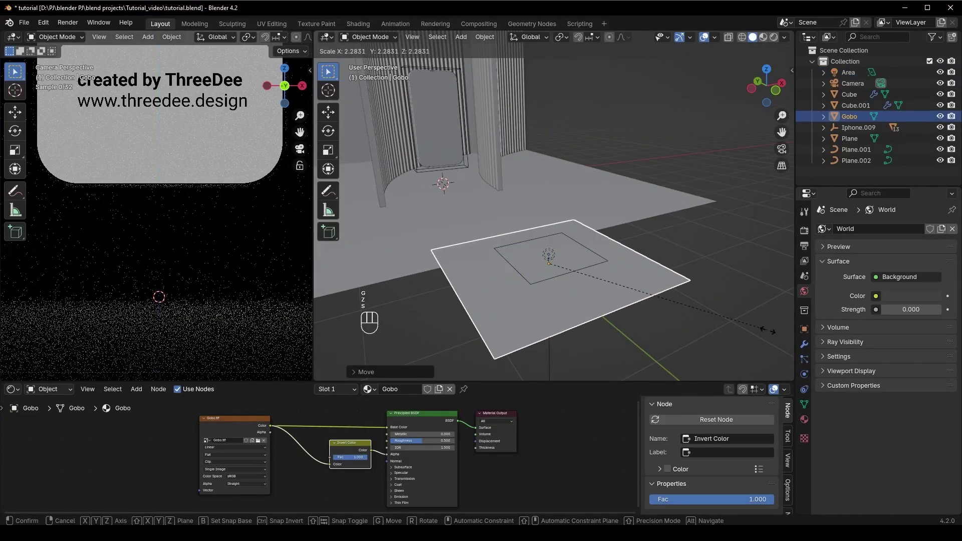
left_click(554, 245)
Step: Parent the Gobo plane to the Area light with Keep Transform, ending with the light selected
left_click(554, 245)
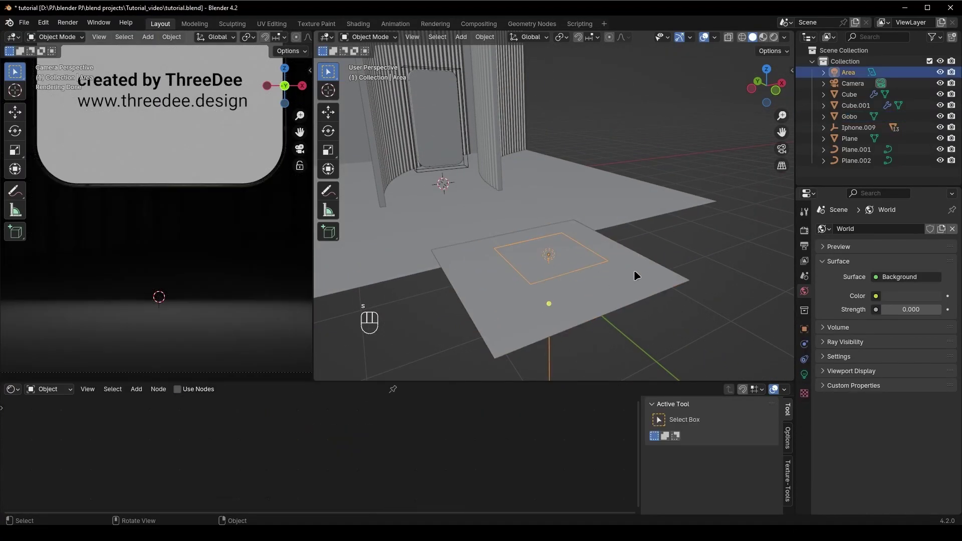
left_click(584, 290)
left_click(549, 256, "shift")
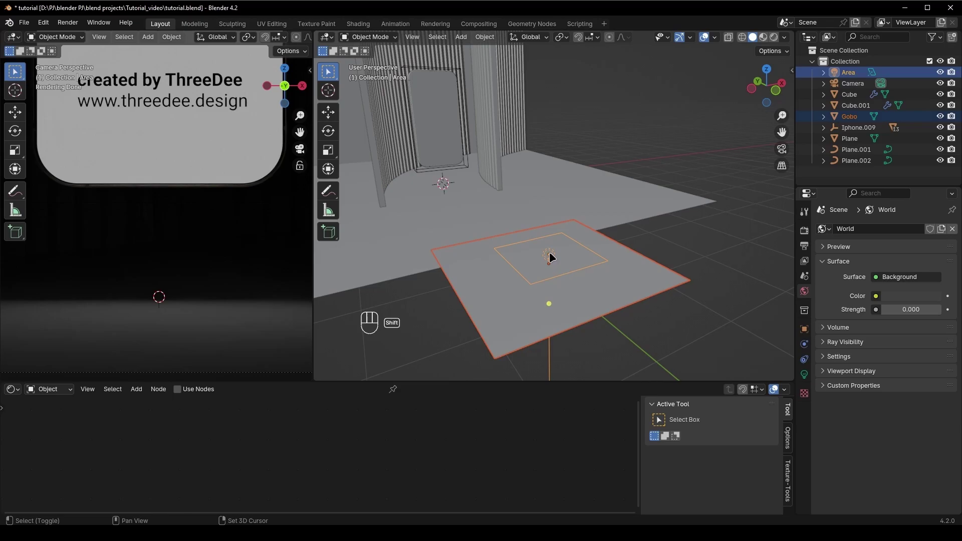
key("ctrl+p")
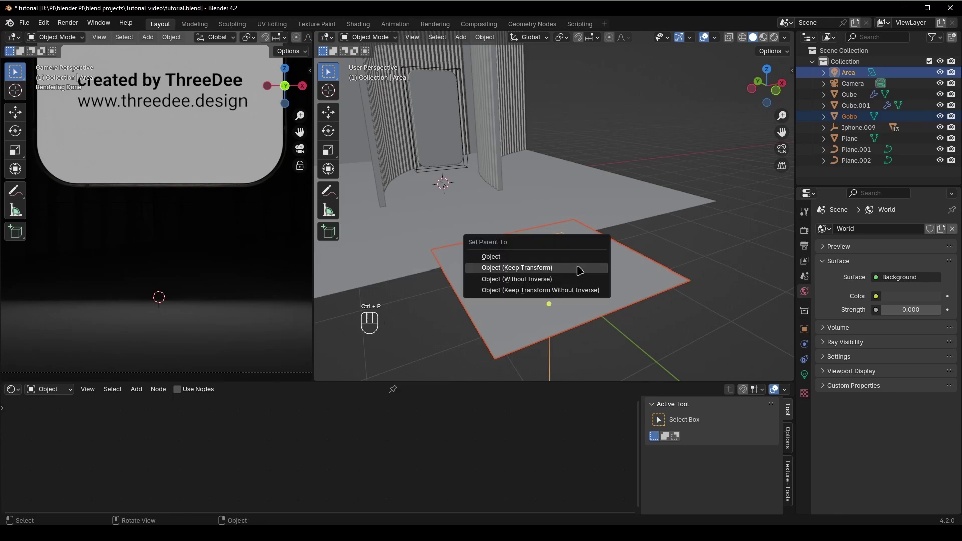
left_click(580, 268)
left_click(601, 292)
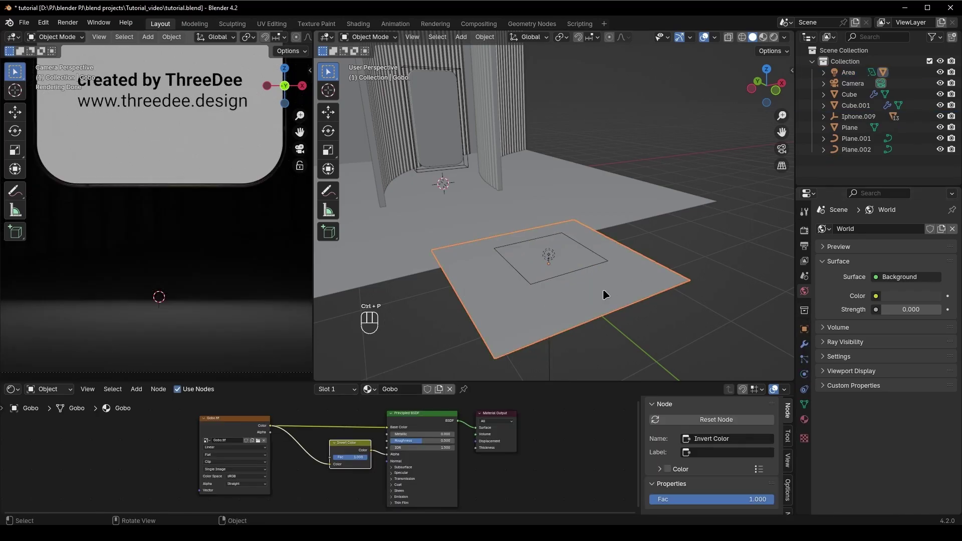
left_click(549, 256)
Step: Set the Area light's spread to 2.3° and its power to 1000 W
left_click(805, 375)
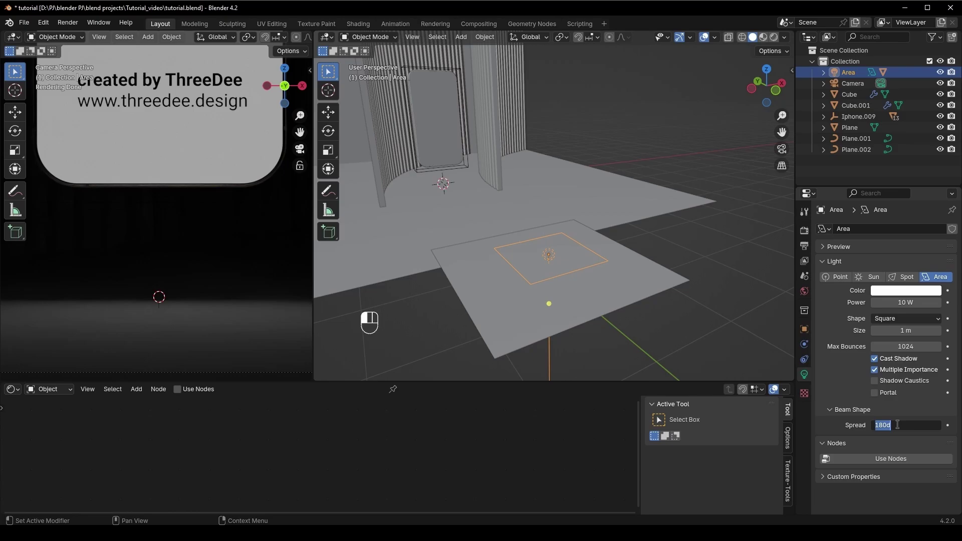
left_click(895, 424)
type("2.3")
key("Return")
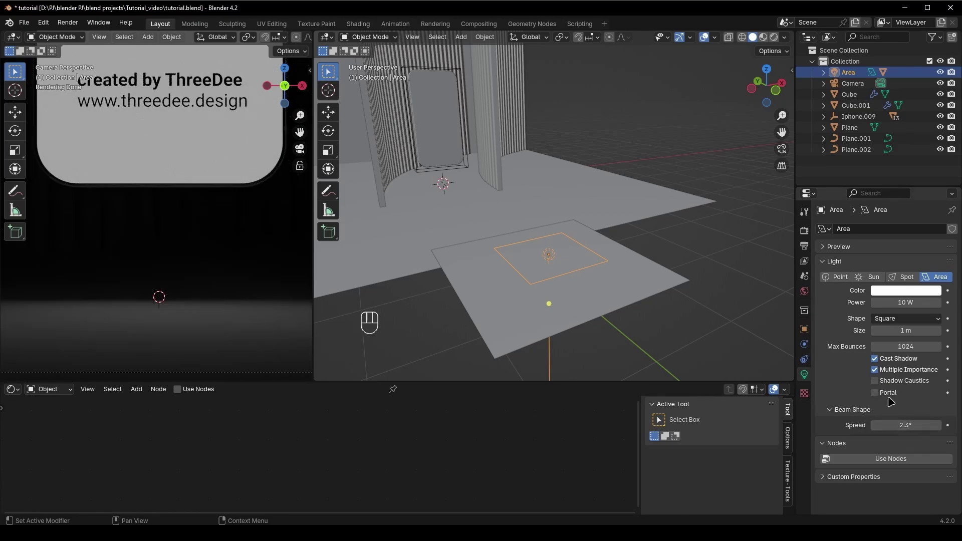
left_click(905, 303)
type("1000")
key("Return")
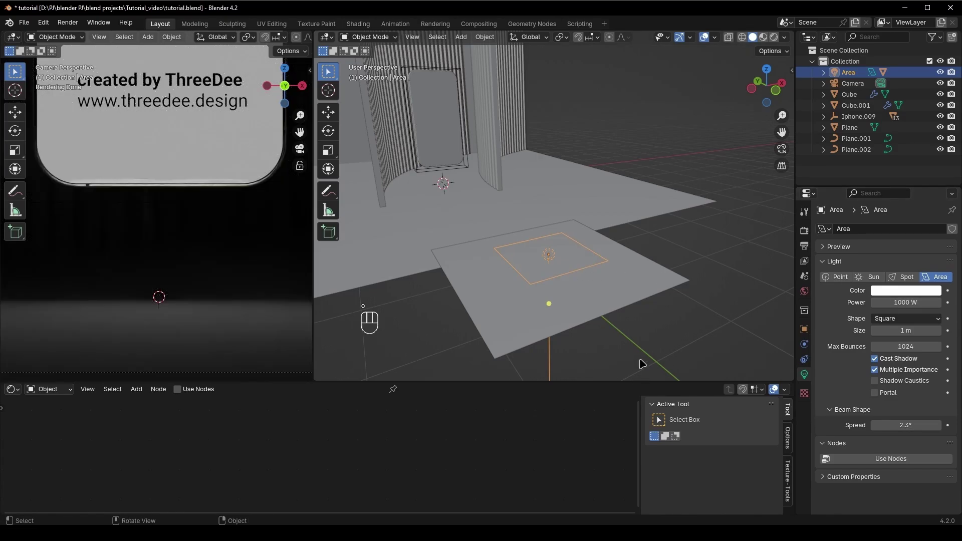
Step: Raise the Area light higher along Z above the scene
left_click(538, 254)
middle_click_drag(548, 260, 571, 237)
key("g")
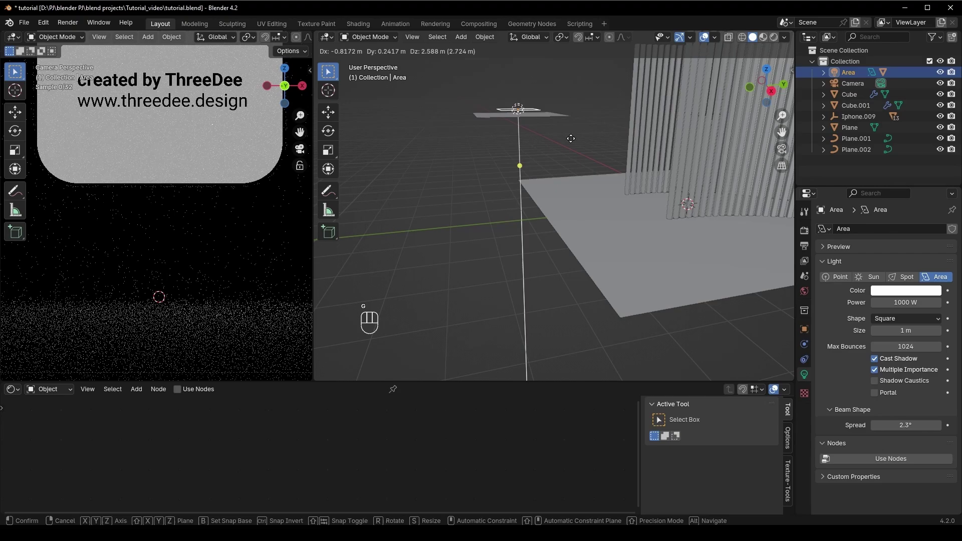
key("z")
left_click(581, 175)
middle_click_drag(582, 173, 597, 318)
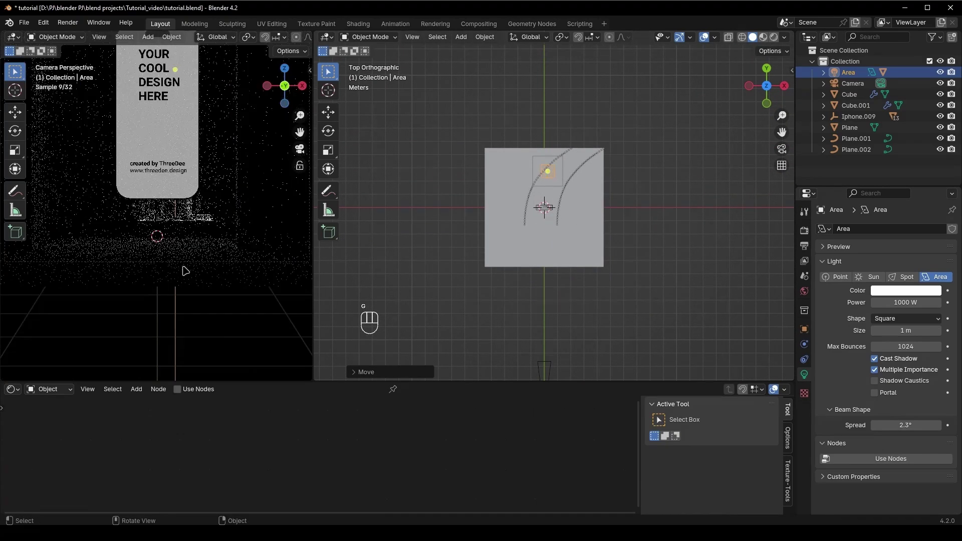
scroll(186, 270, "down", 3)
middle_click_drag(628, 314, 620, 213)
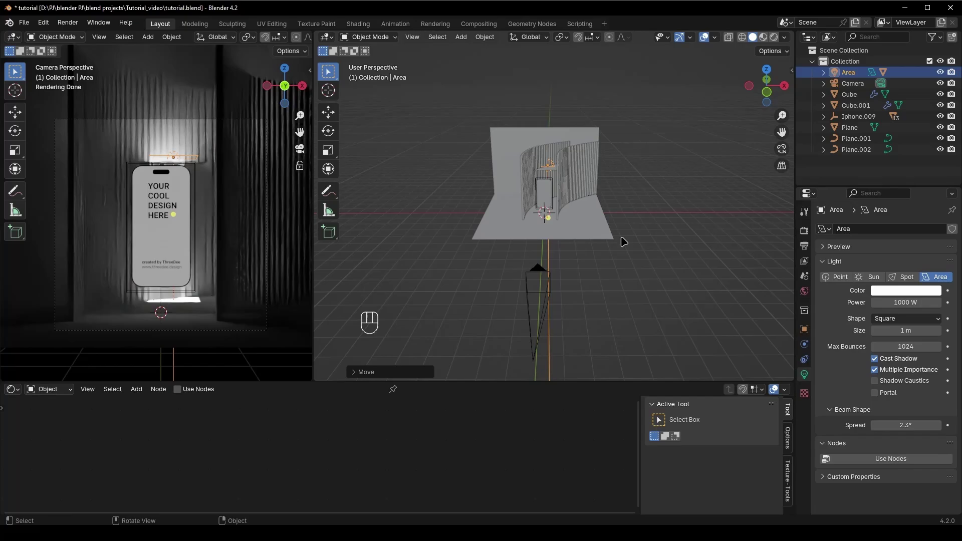
key("g")
key("z")
left_click(553, 187)
middle_click_drag(554, 187, 587, 236)
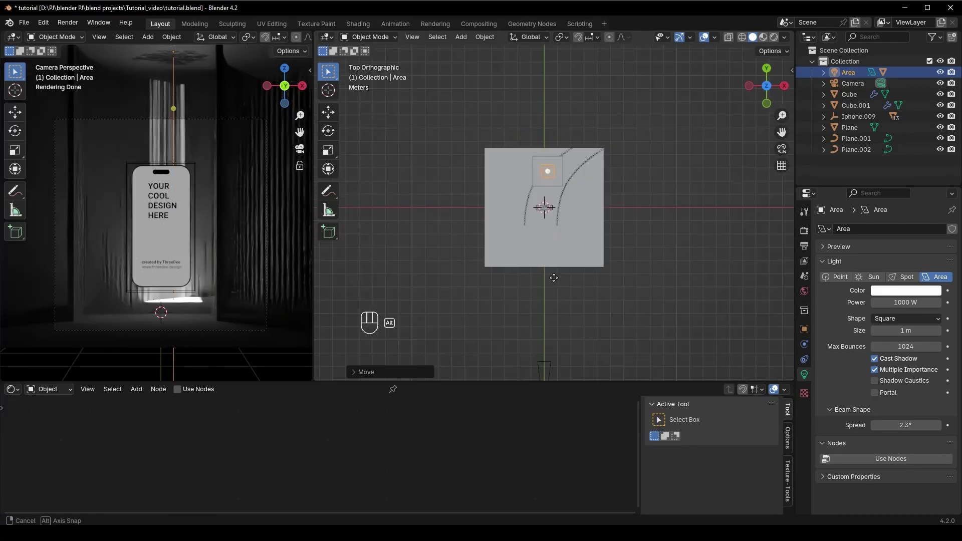
Step: Enlarge the Area light and shift it to the right
key("s")
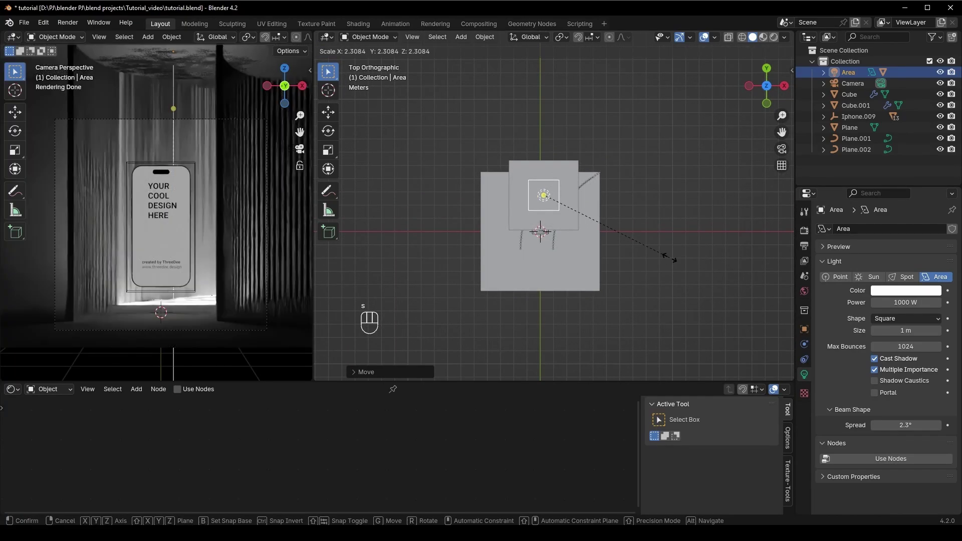
left_click(667, 259)
key("g")
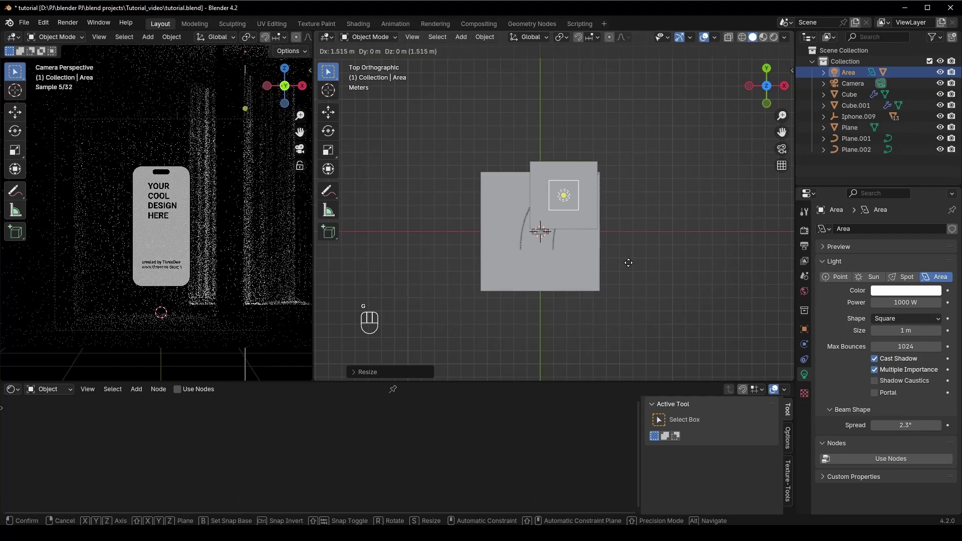
left_click(624, 266)
scroll(105, 197, "down", 1)
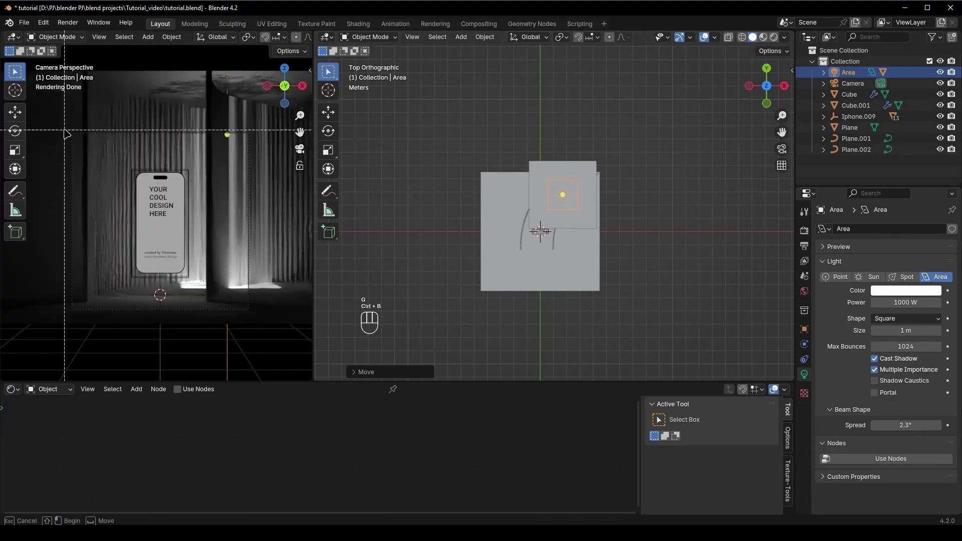
Step: Limit rendering to the camera frame region and review the render settings
left_click_drag(65, 132, 271, 324)
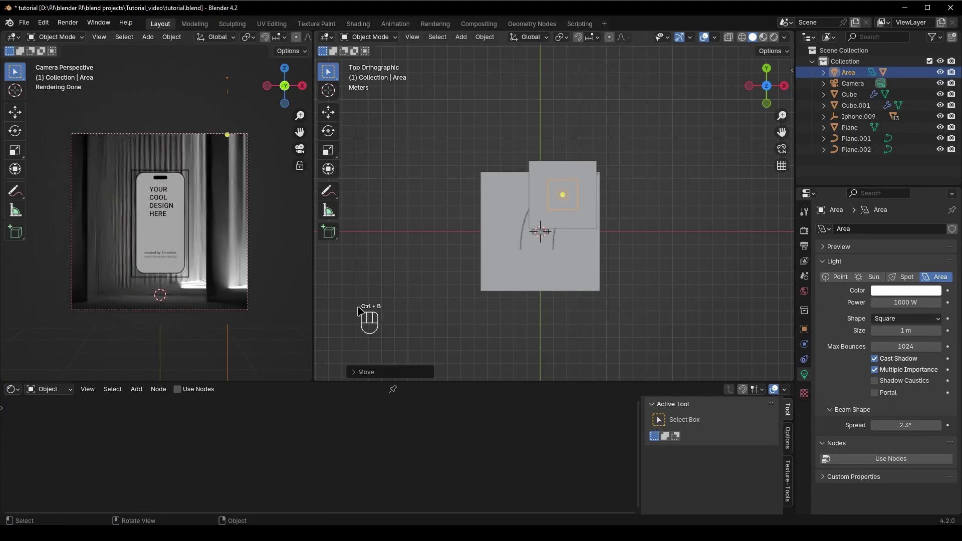
scroll(183, 288, "up", 1)
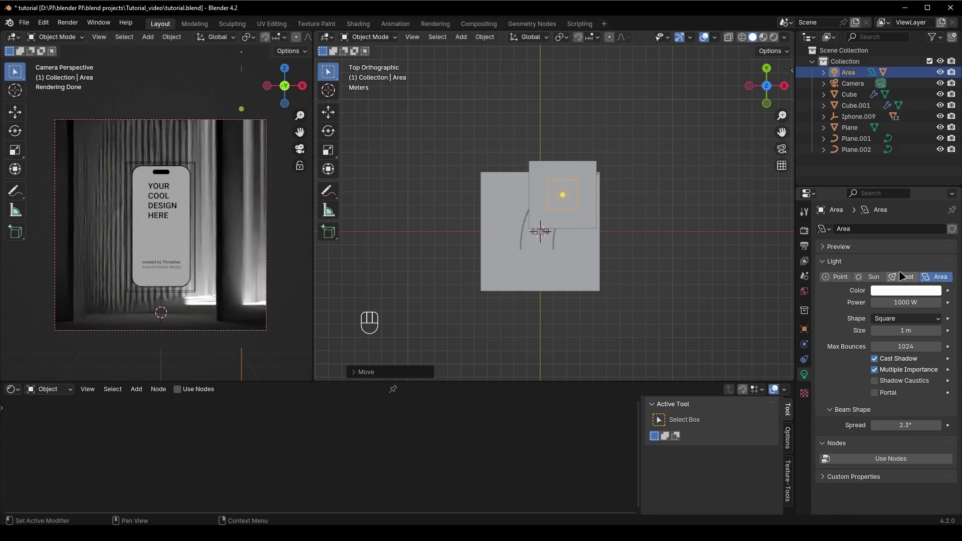
left_click(804, 231)
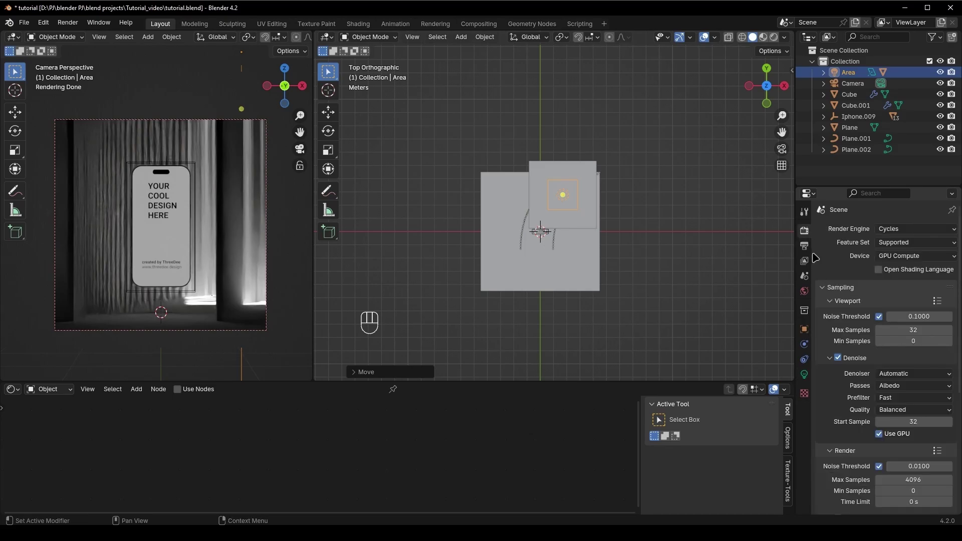
scroll(820, 291, "down", 2)
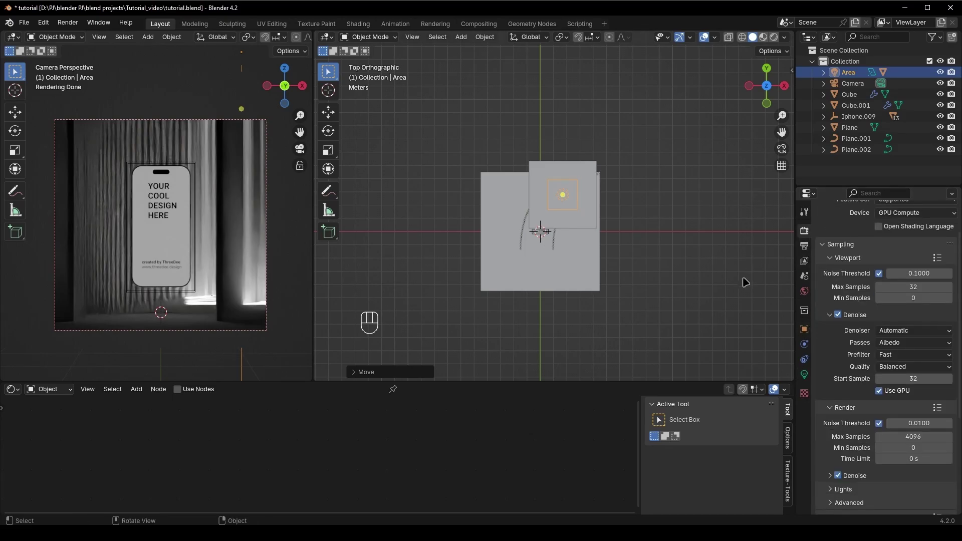
left_click(803, 375)
Step: Tilt the Area light around X and resize it
middle_click_drag(561, 240, 657, 221)
key("r")
key("x")
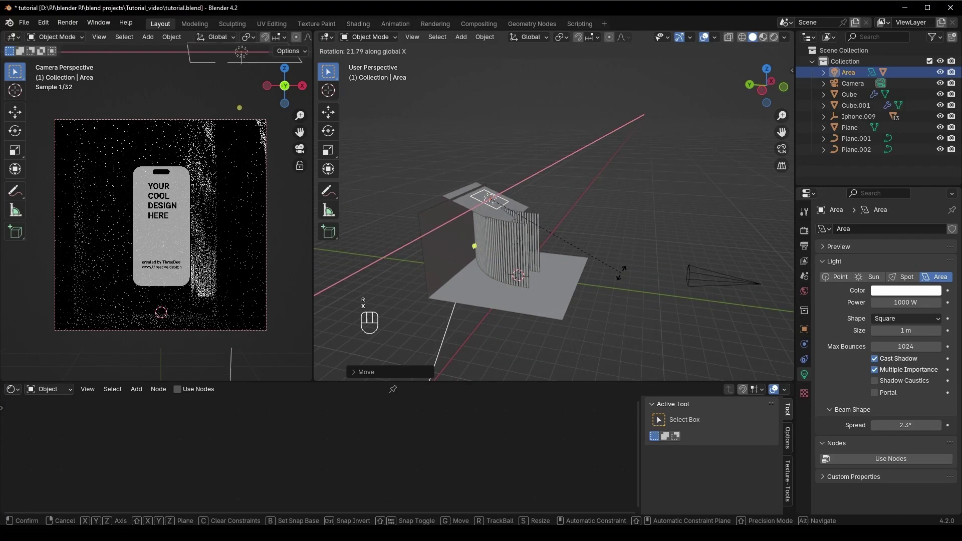
left_click(602, 286)
middle_click_drag(602, 286, 603, 203)
key("s")
left_click(621, 210)
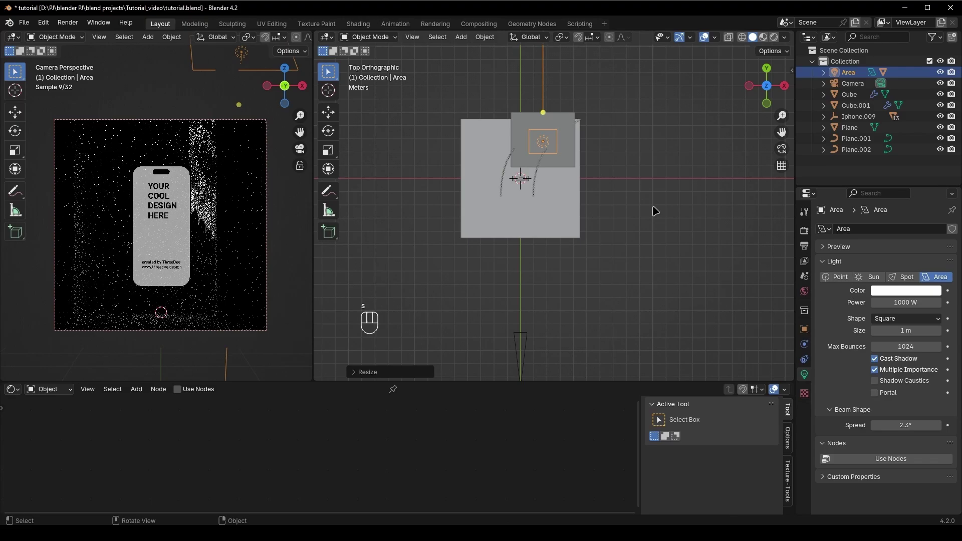
Step: Reposition the Area light over the floor and tilt it again around X
key("g")
left_click(600, 209)
key("g")
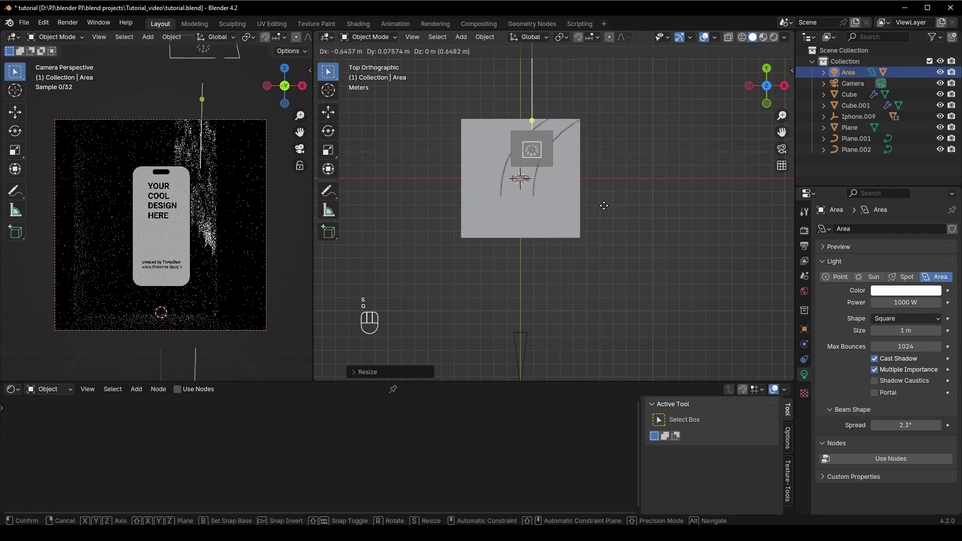
left_click(624, 217)
middle_click_drag(605, 281, 648, 249)
key("r")
key("x")
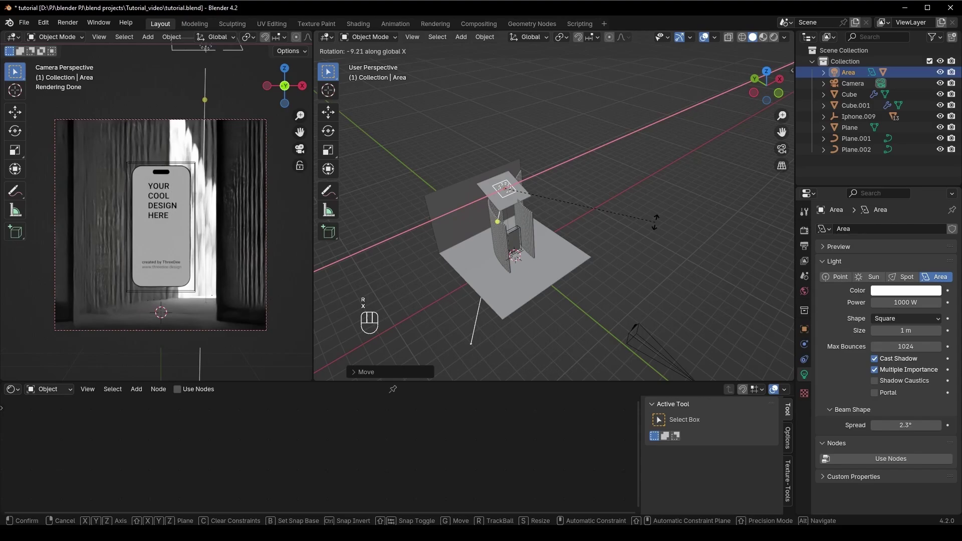
left_click(695, 240)
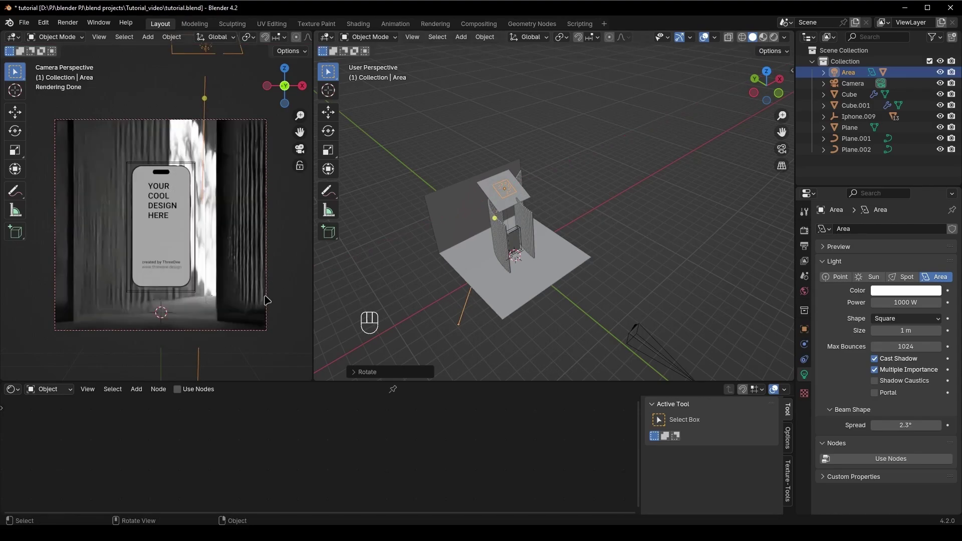
scroll(265, 300, "up", 1)
Step: Deselect the light and bring up the Add menu for another object
left_click(630, 272)
middle_click_drag(629, 271, 536, 220)
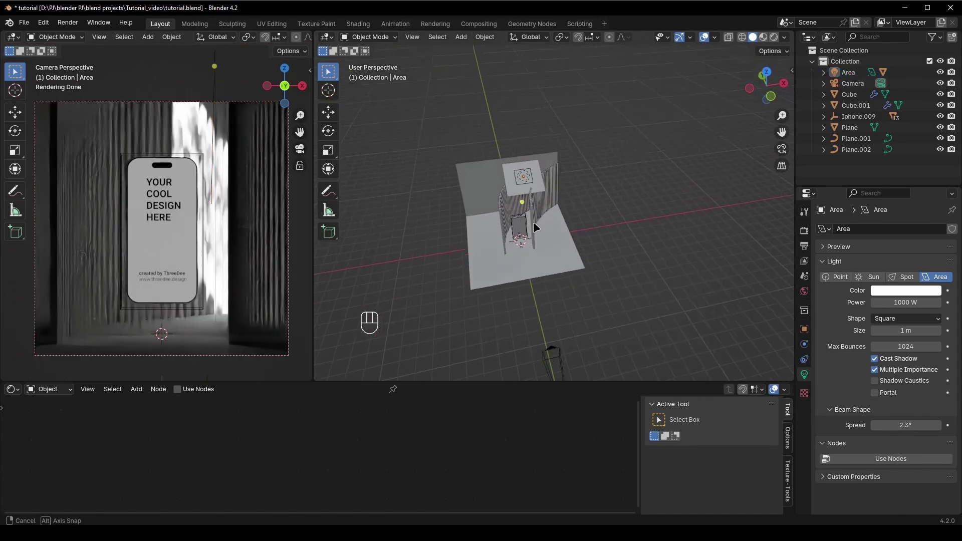
key("shift+a")
Step: Add a second area light and rotate it 90° on X and 180° on Z
left_click(591, 235)
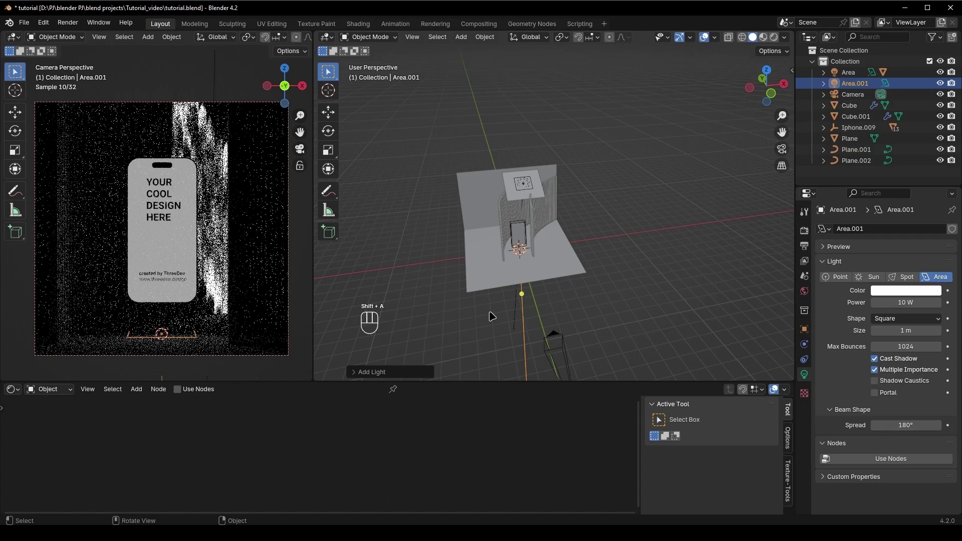
middle_click_drag(491, 317, 606, 268)
key("r")
type("x")
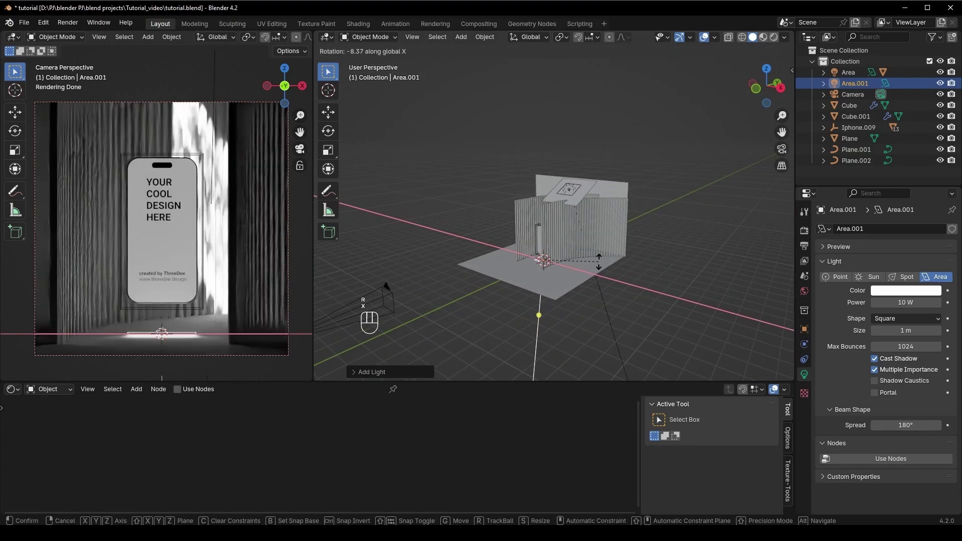
type("90")
left_click(599, 260)
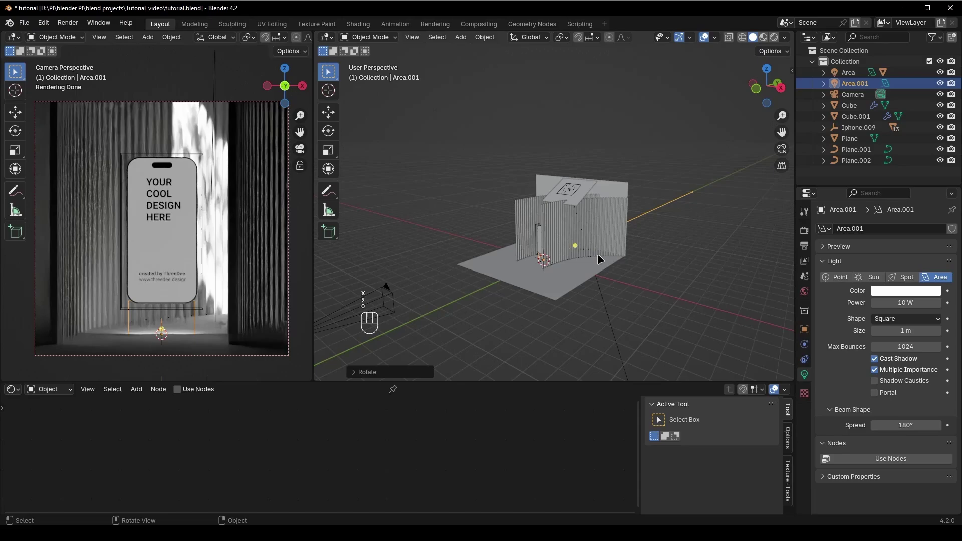
middle_click_drag(599, 260, 634, 280)
type("rz180")
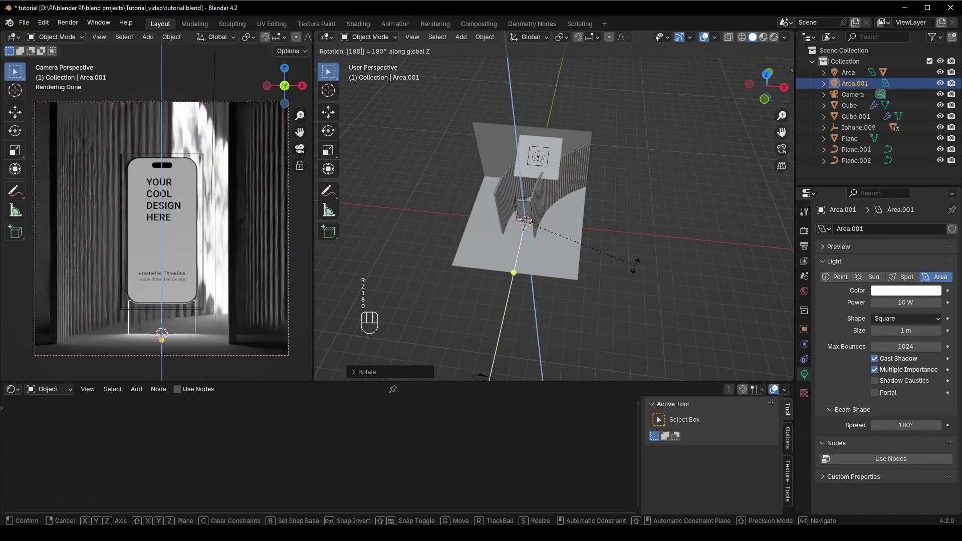
left_click(635, 264)
Step: Raise Area.001 along Z and switch to a top-down X-ray view
scroll(558, 203, "up", 4)
key("g")
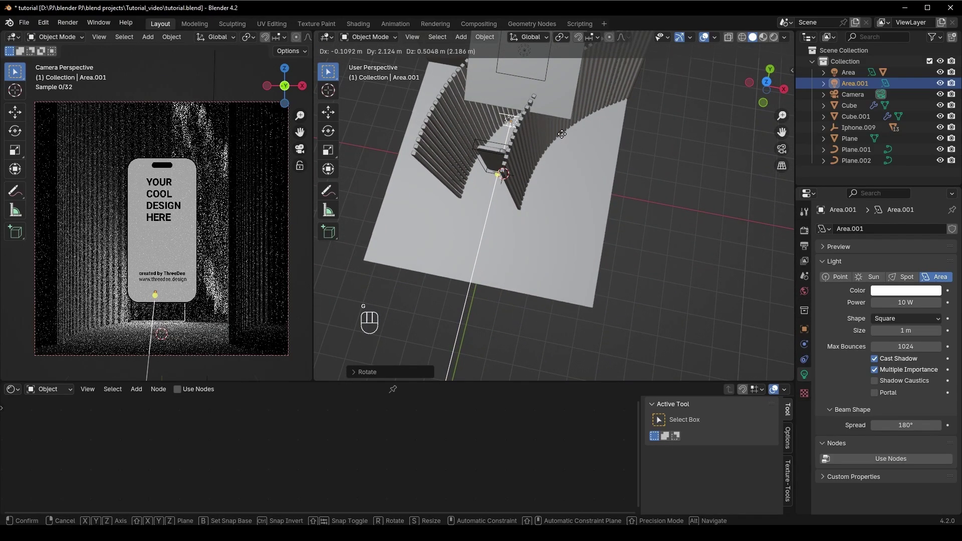
key("z")
left_click(569, 163)
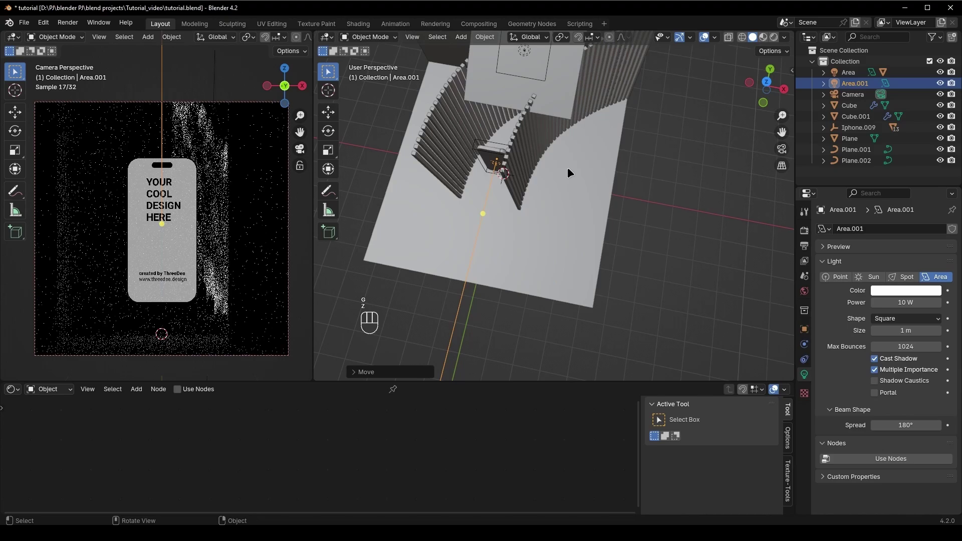
middle_click_drag(570, 173, 588, 209)
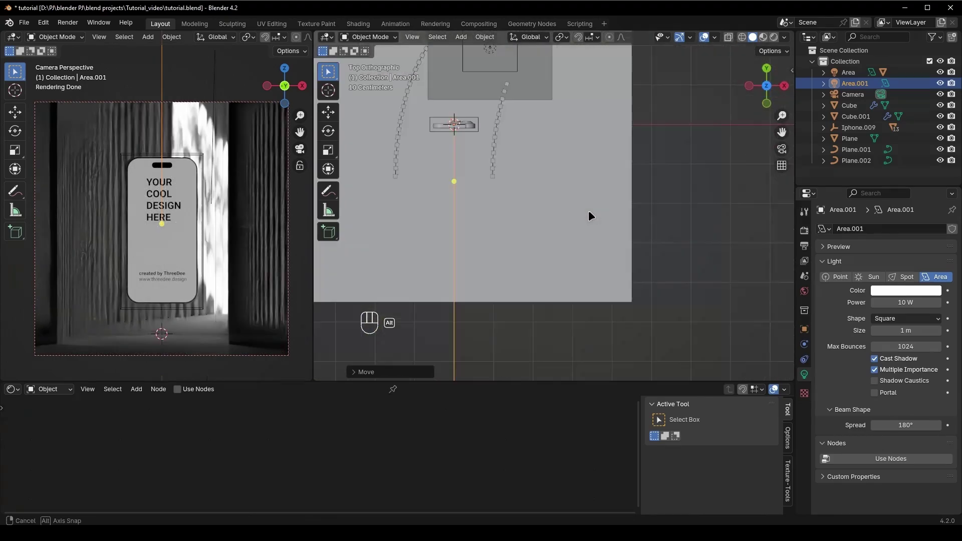
middle_click_drag(530, 178, 530, 293, "shift")
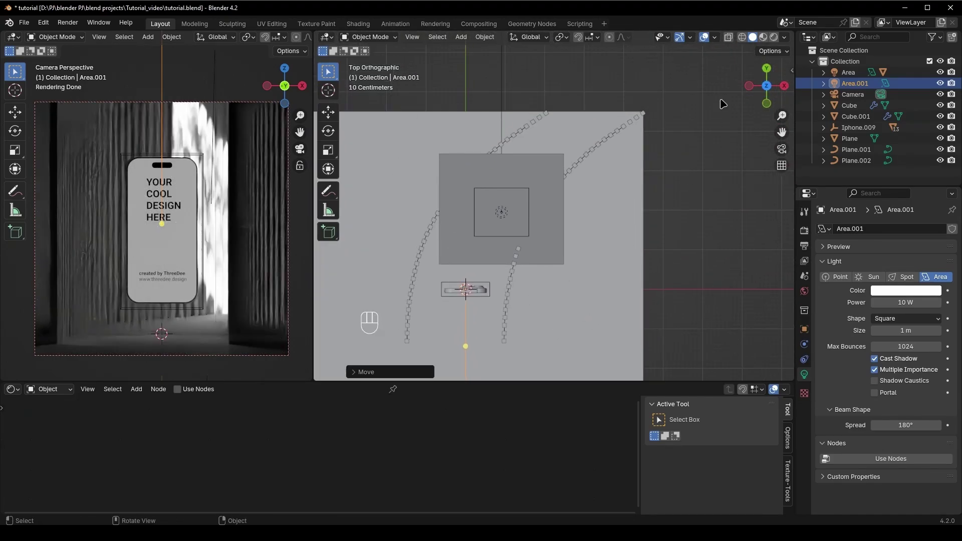
left_click(729, 38)
Step: Move, angle and resize Area.001 beside the pillars
key("g")
key("r")
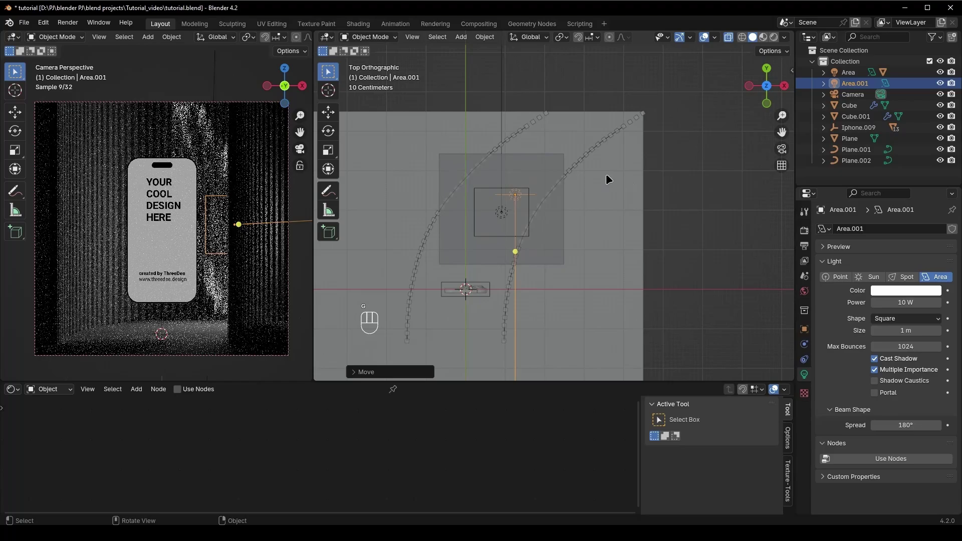
key("s")
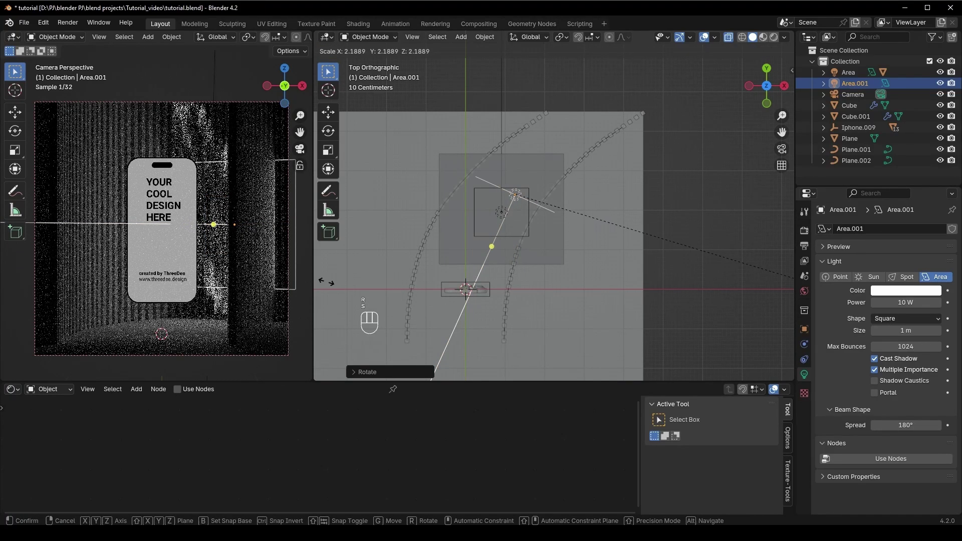
key("g")
left_click(674, 279)
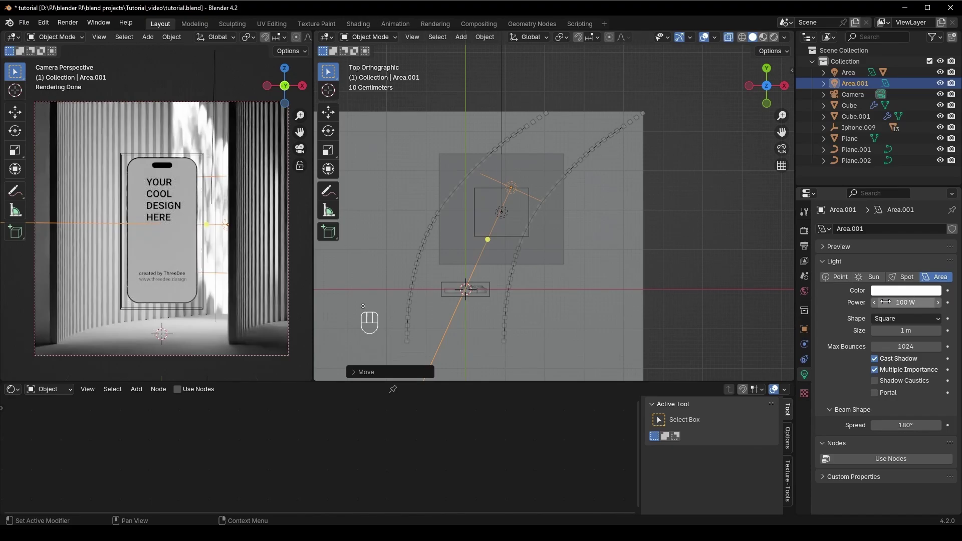
middle_click_drag(676, 281, 564, 291)
key("shift+a")
Step: Add a third area light and move and tilt it in the right side view
type("a")
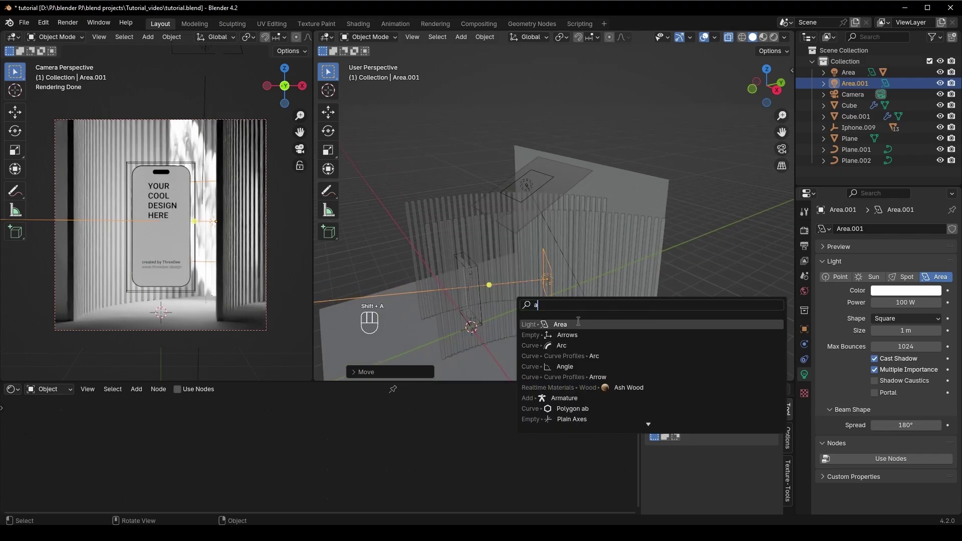
key("Return")
key("KP_3")
key("g")
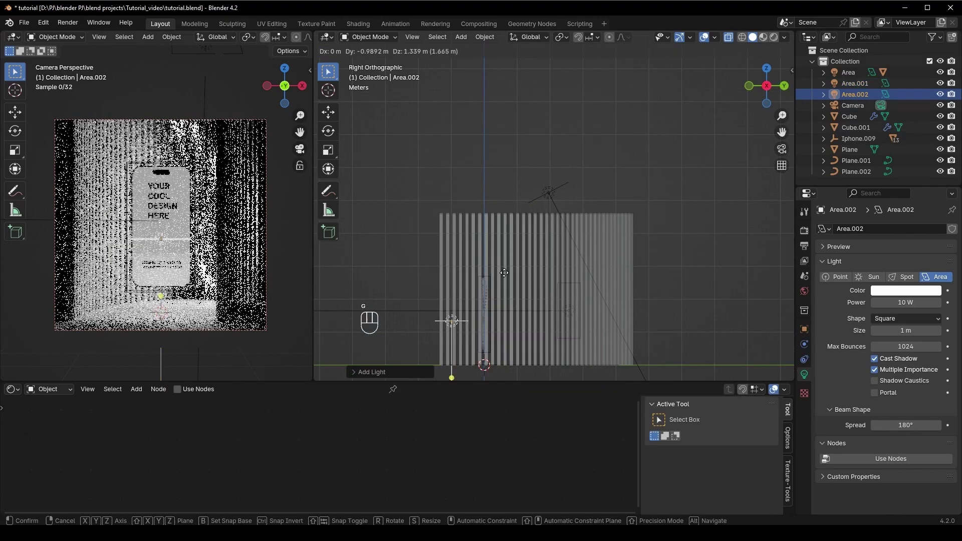
left_click(480, 224)
key("r")
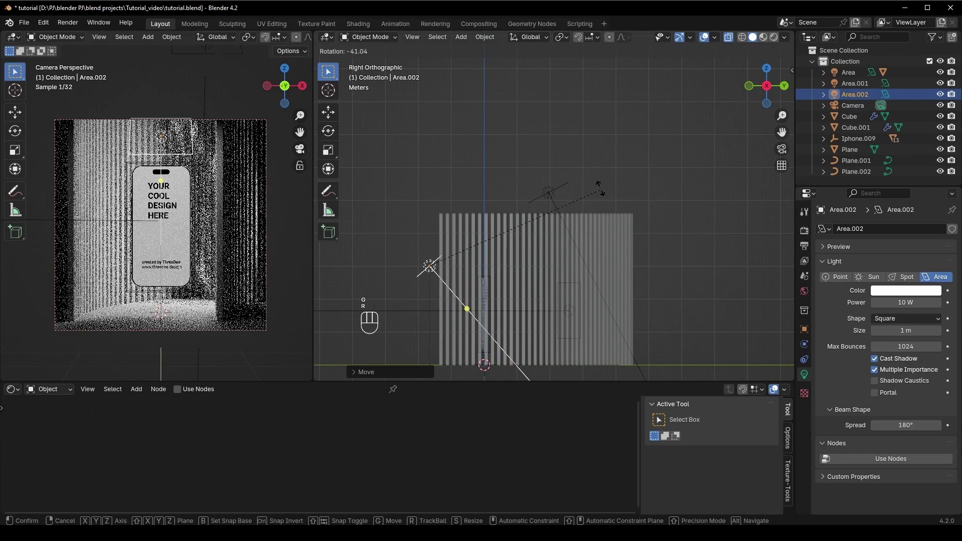
left_click(586, 165)
Step: Fine-tune Area.002's position and angle beside the pillars and set its power to 100 W
key("g")
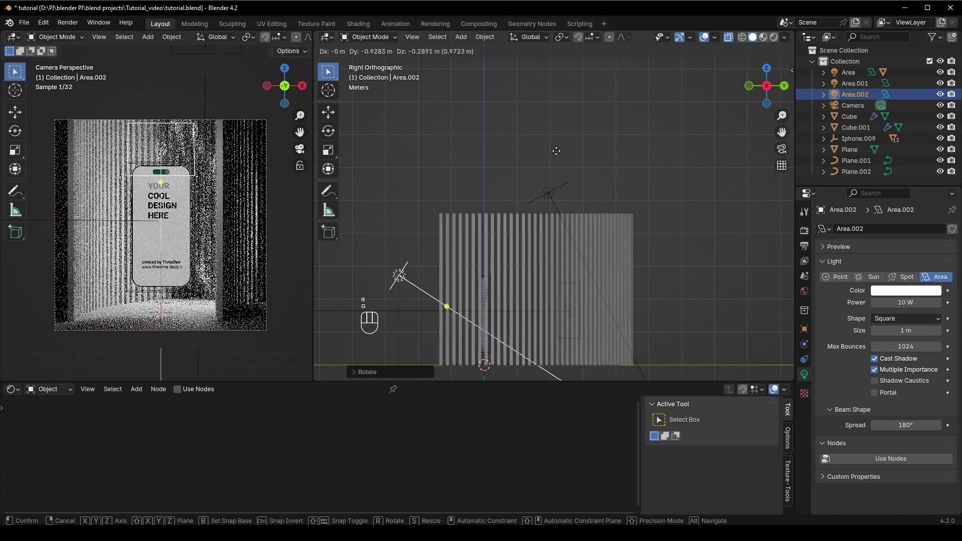
left_click(551, 152)
key("r")
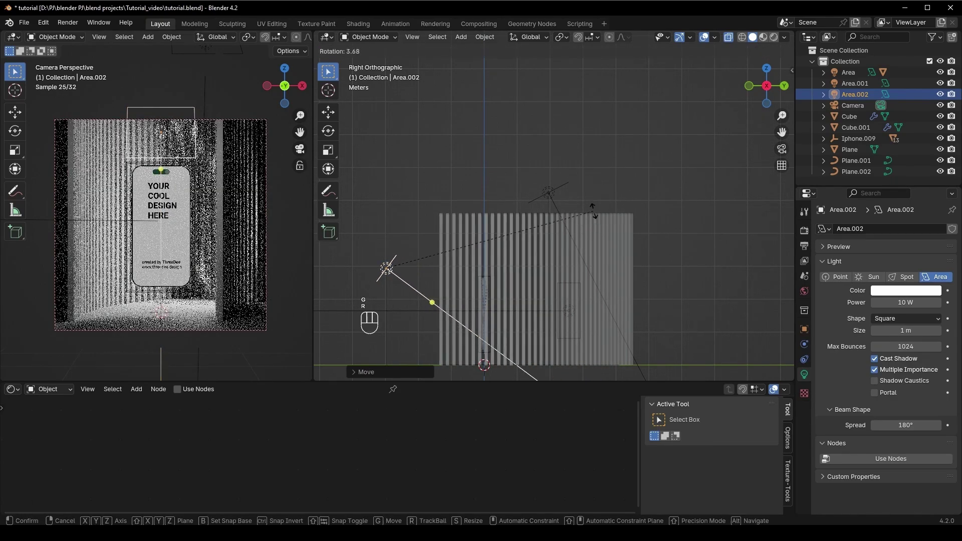
left_click(593, 213)
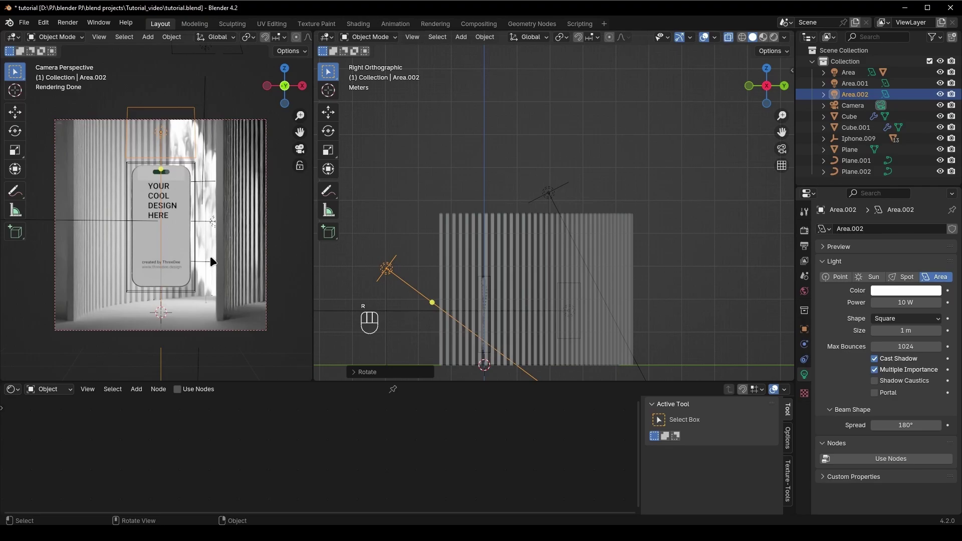
key("g")
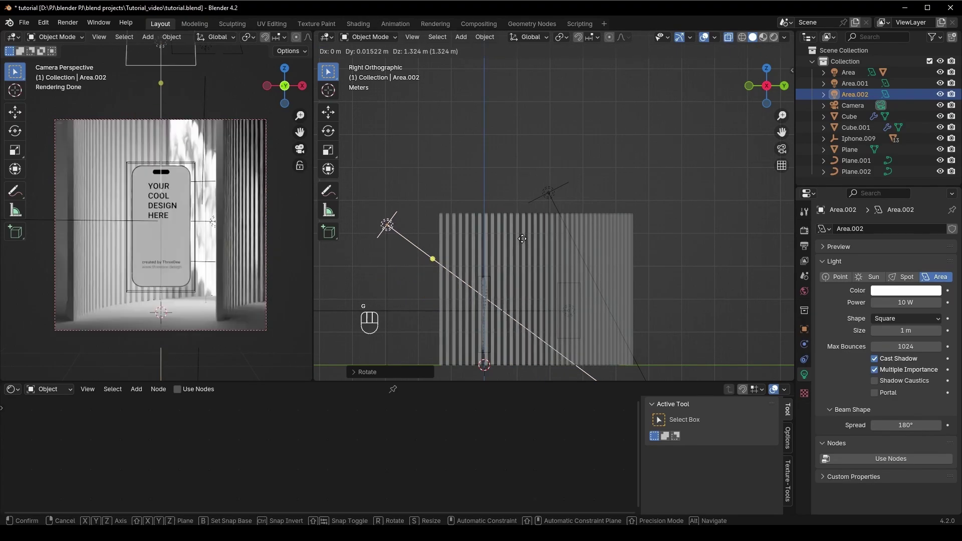
left_click(522, 237)
key("r")
key("g")
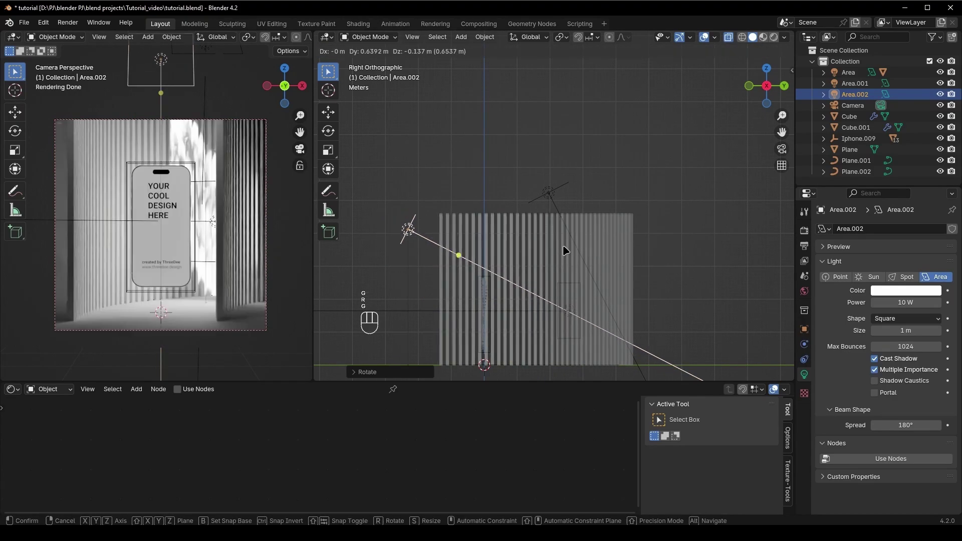
left_click(563, 245)
type("0")
key("Return")
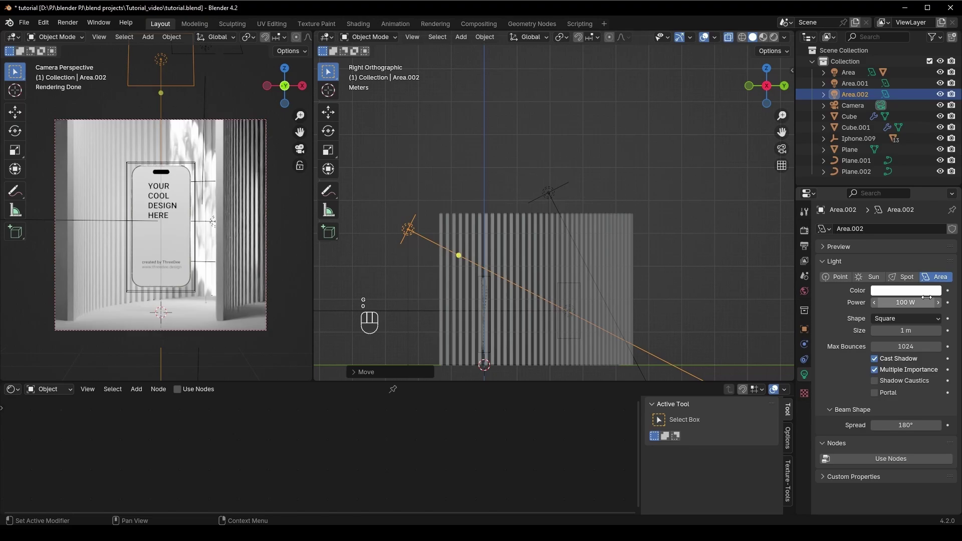
Step: Freely rotate the Iphone.009 empty so the phone tilts at a dynamic angle
left_click(183, 286)
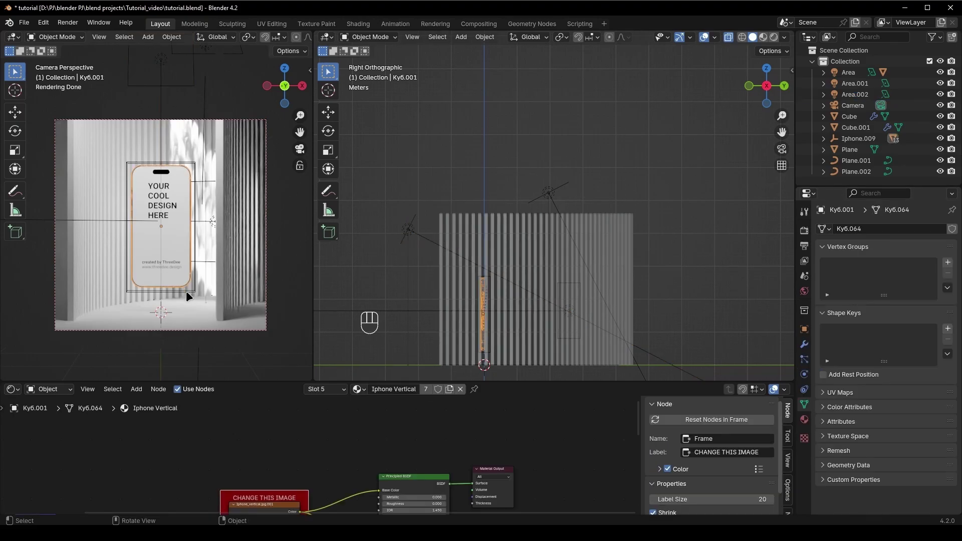
left_click(185, 291)
key("r")
key("r")
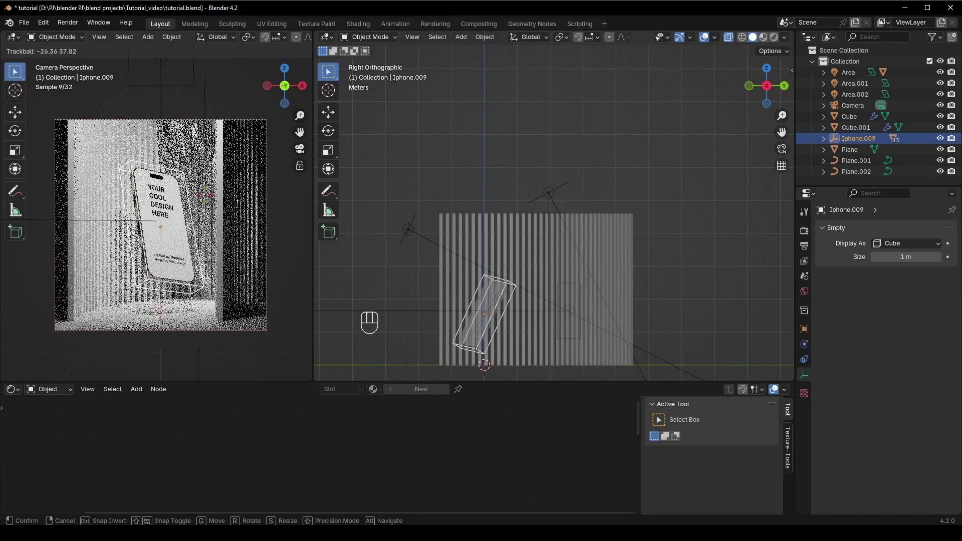
left_click(199, 253)
Step: Select the Plane backdrop and shift it sideways along X and Y
left_click(205, 356)
scroll(206, 350, "up", 3)
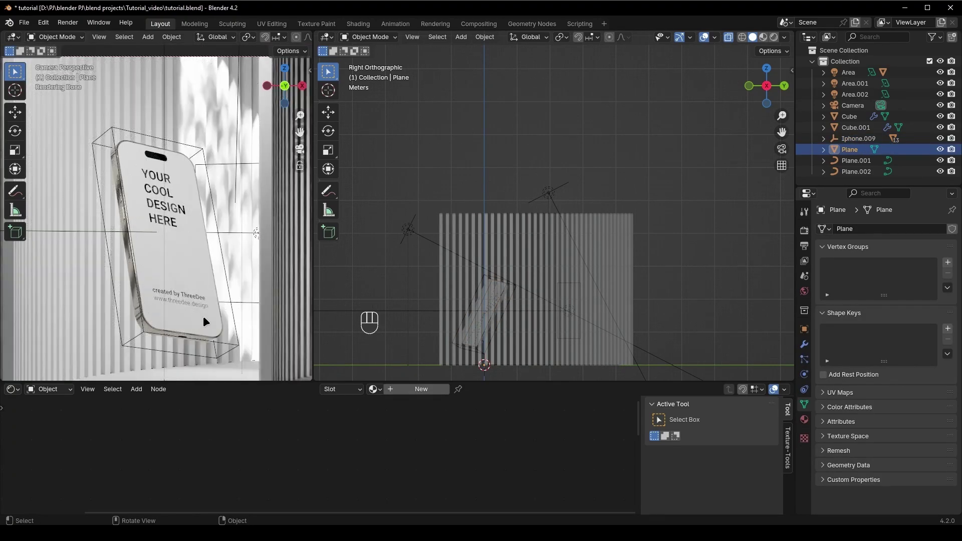
scroll(415, 280, "down", 3)
middle_click_drag(456, 266, 521, 235)
left_click(524, 196)
middle_click_drag(524, 197, 543, 256)
left_click(594, 303)
key("g")
key("x")
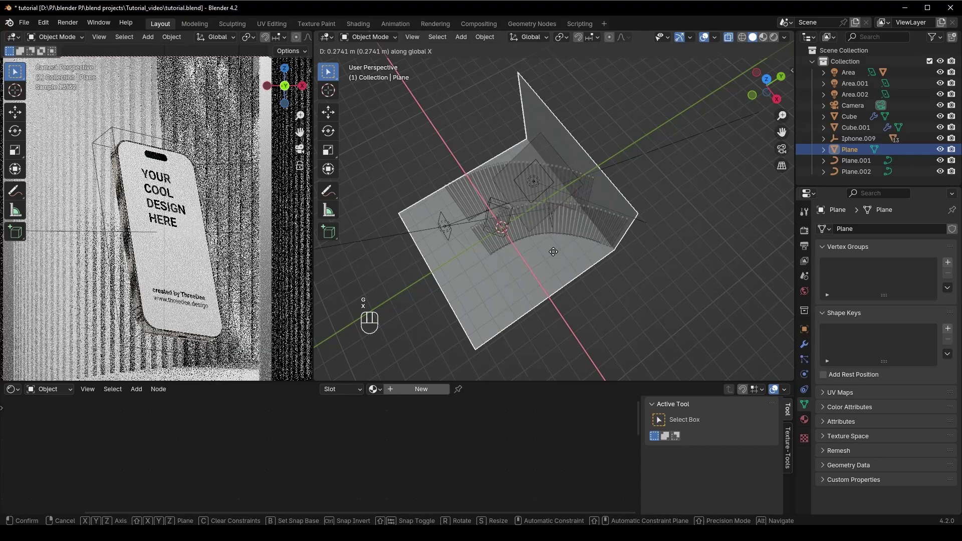
key("y")
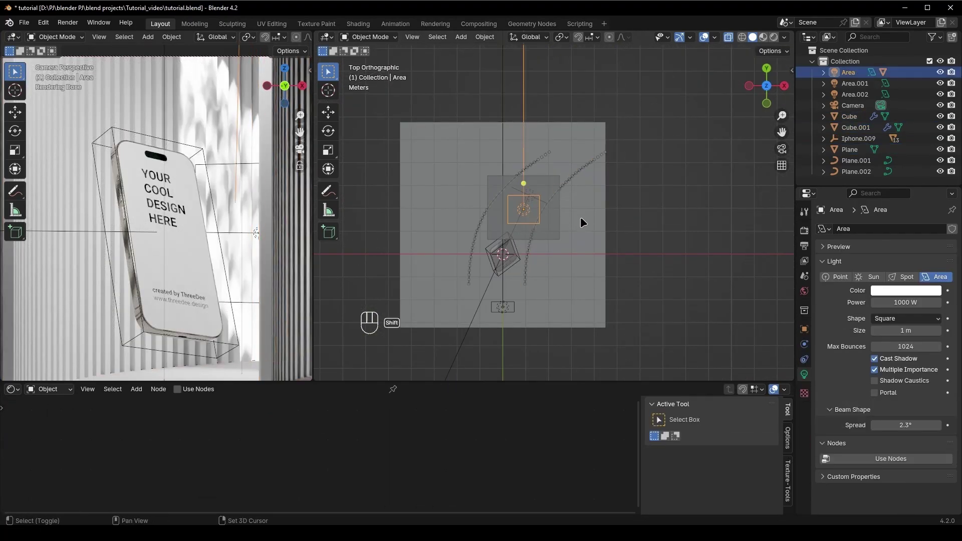
Step: Move the narrow-beam Area light lower over the scene
key("g")
left_click(609, 224)
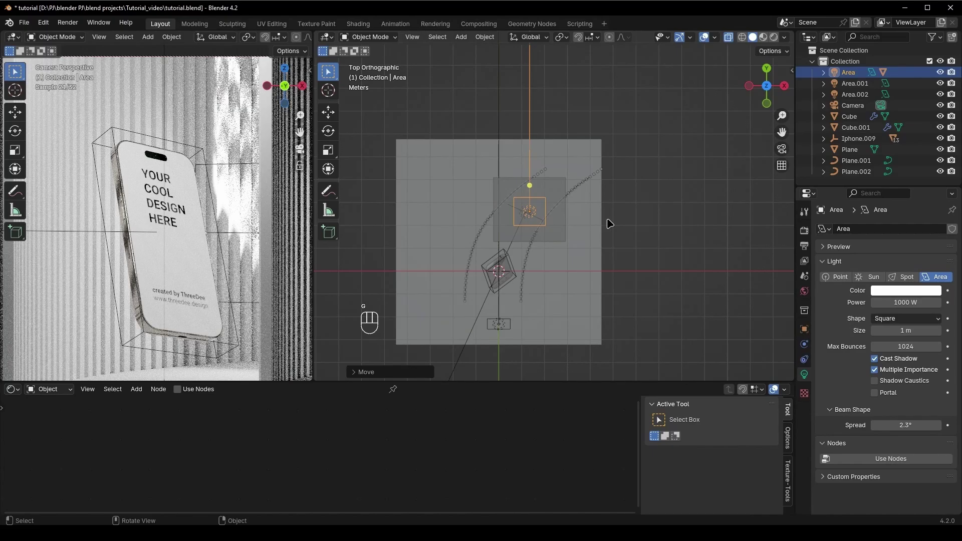
key("r")
right_click(587, 183)
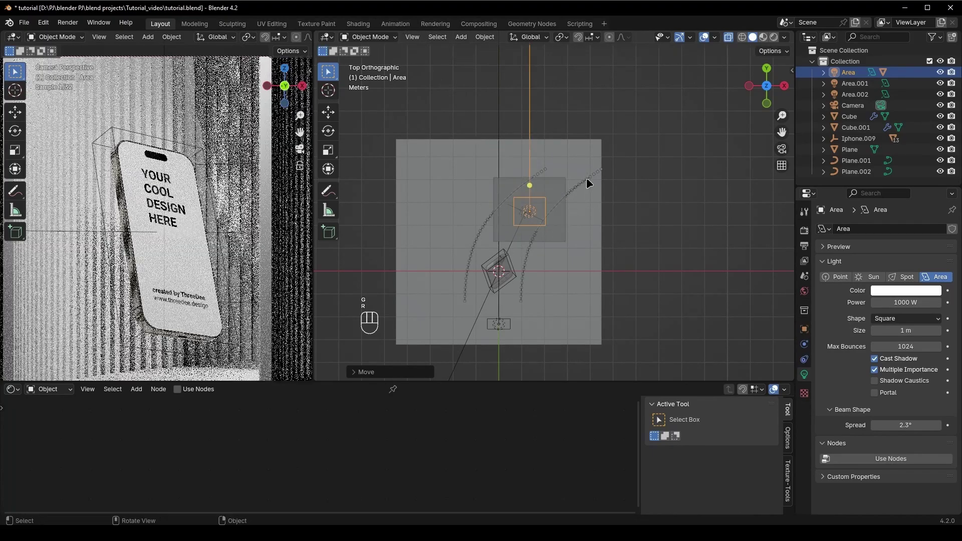
key("g")
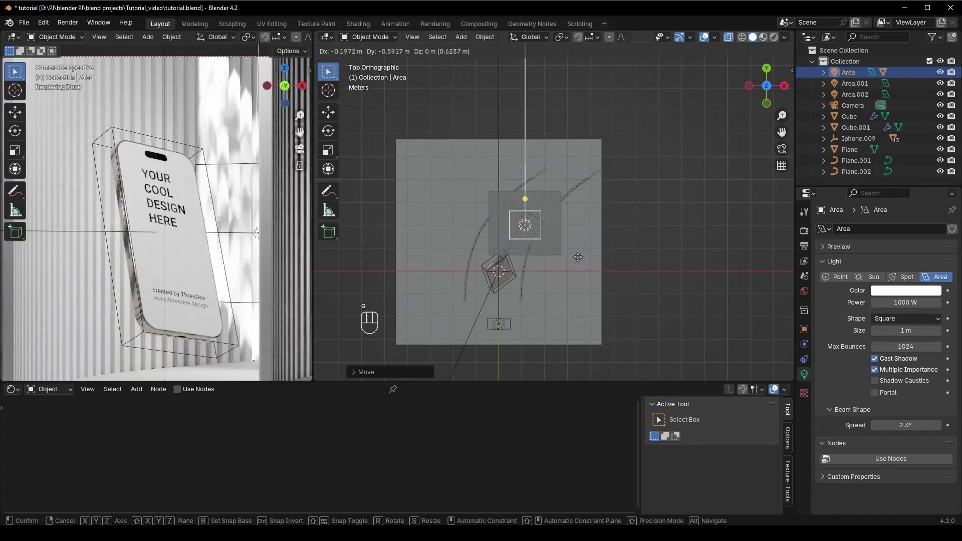
left_click(578, 257)
scroll(188, 320, "down", 2)
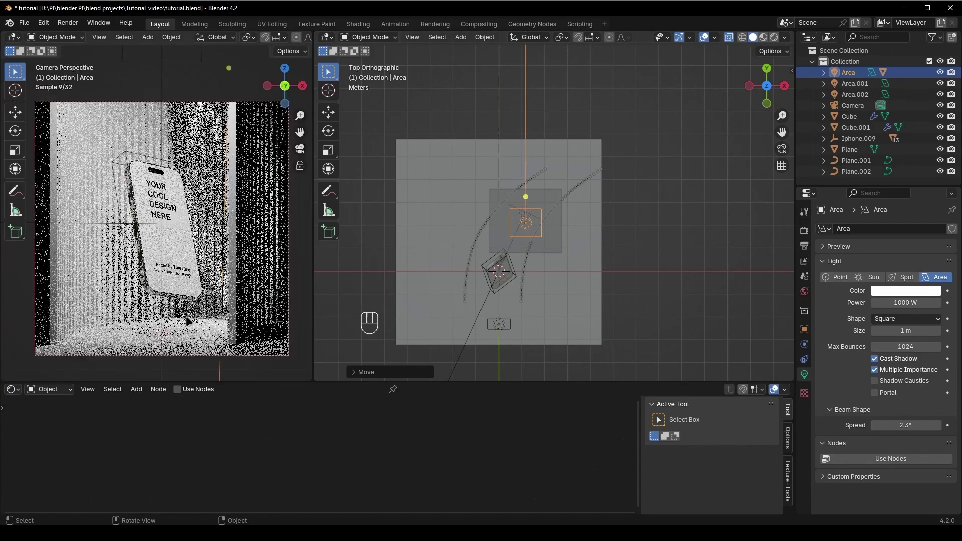
middle_click_drag(501, 261, 591, 311)
Step: Reposition Area.001 from the top view and stretch it 2.749× along Z
left_click(530, 260)
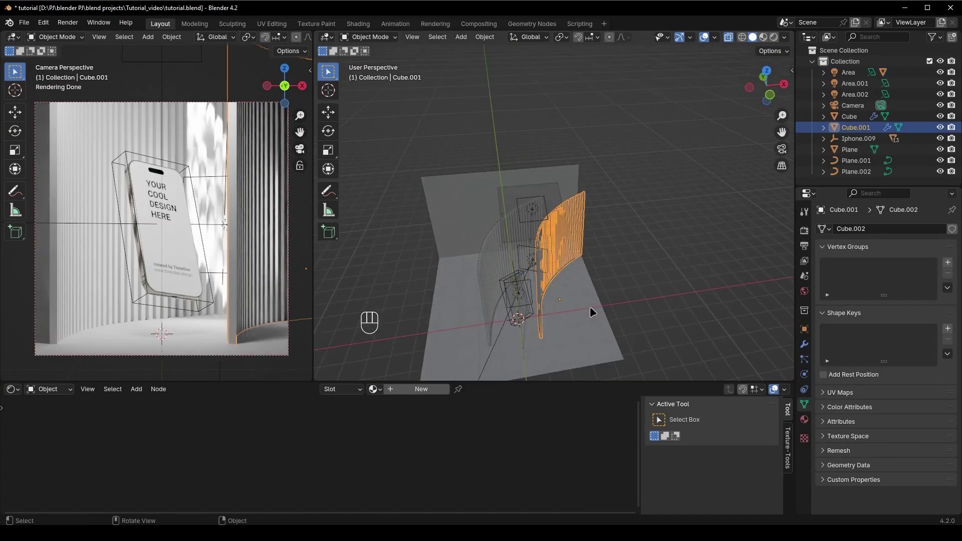
left_click(530, 261)
key("KP_7")
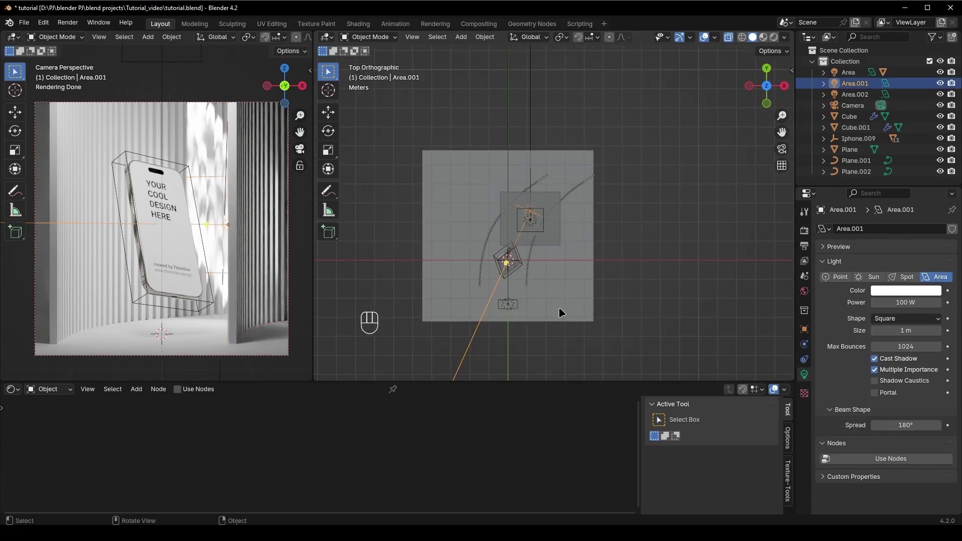
key("g")
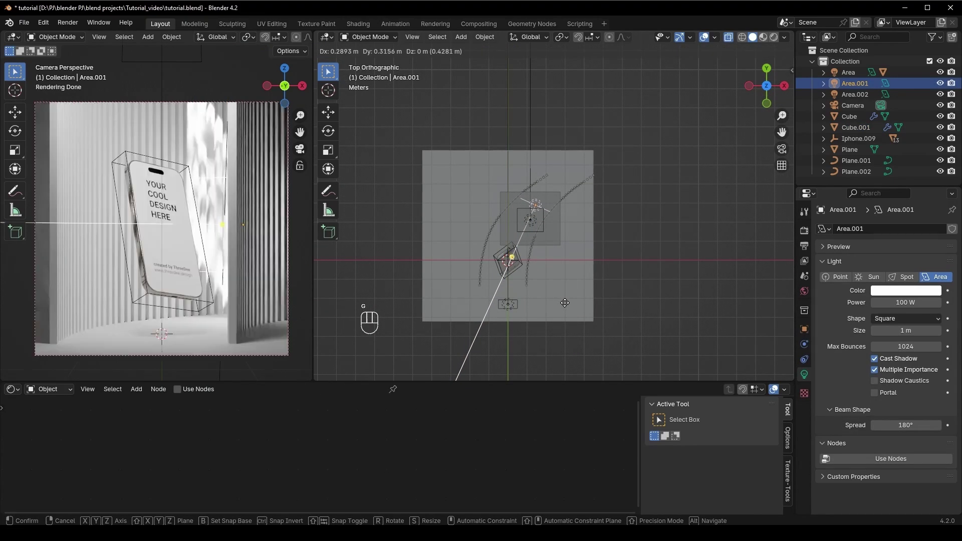
left_click(564, 302)
middle_click_drag(565, 302, 558, 242)
key("s")
key("z")
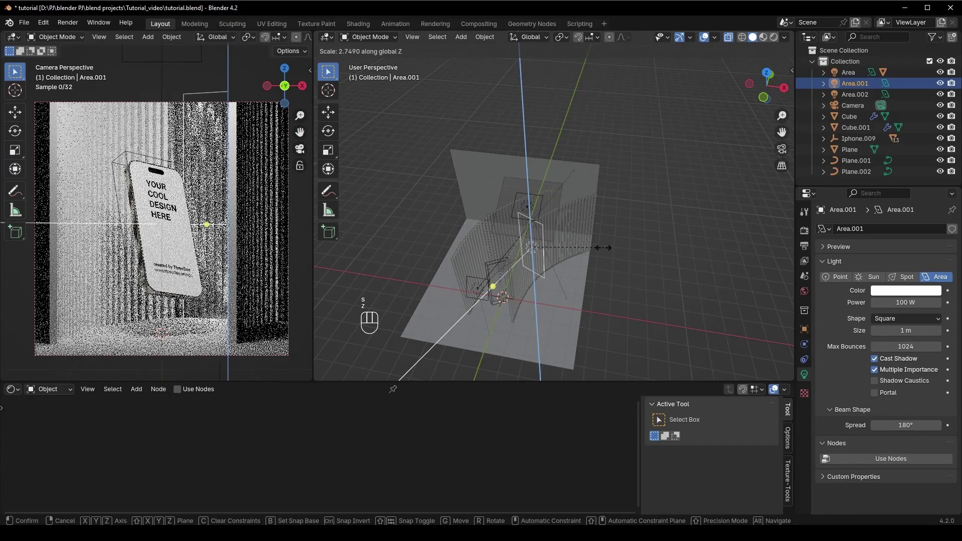
left_click(577, 254)
scroll(160, 323, "down", 1)
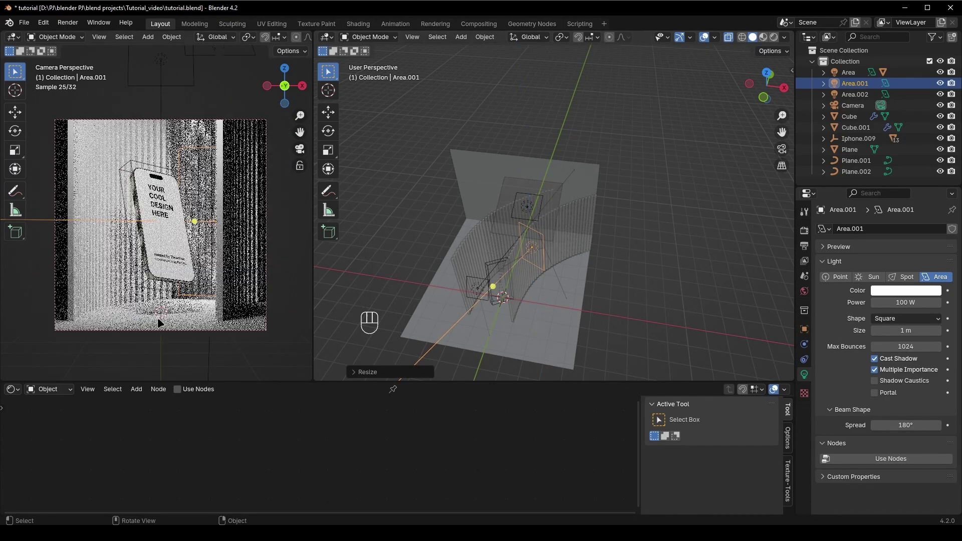
scroll(480, 324, "down", 3)
middle_click_drag(481, 324, 618, 286)
Step: Pull the camera back along the Y axis
left_click(599, 269)
key("g")
key("y")
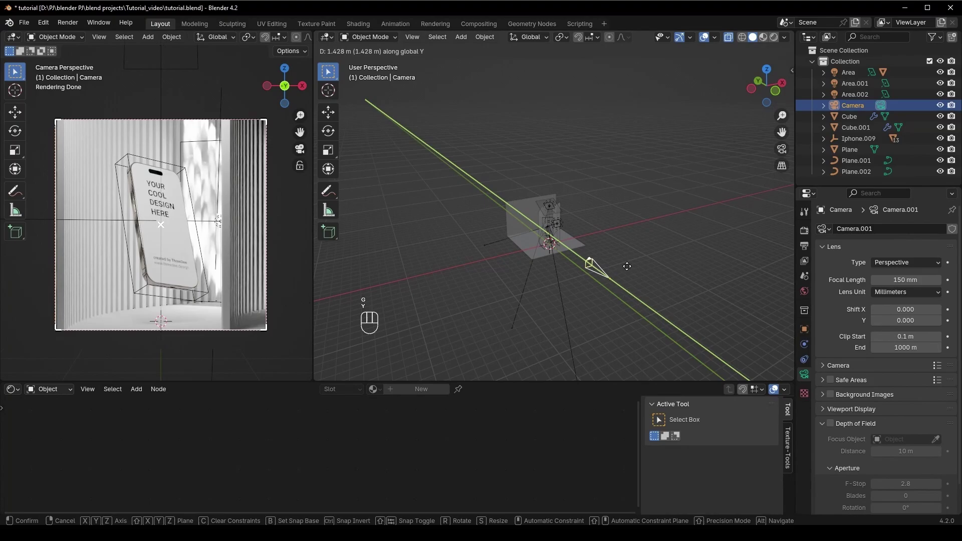
left_click(611, 277)
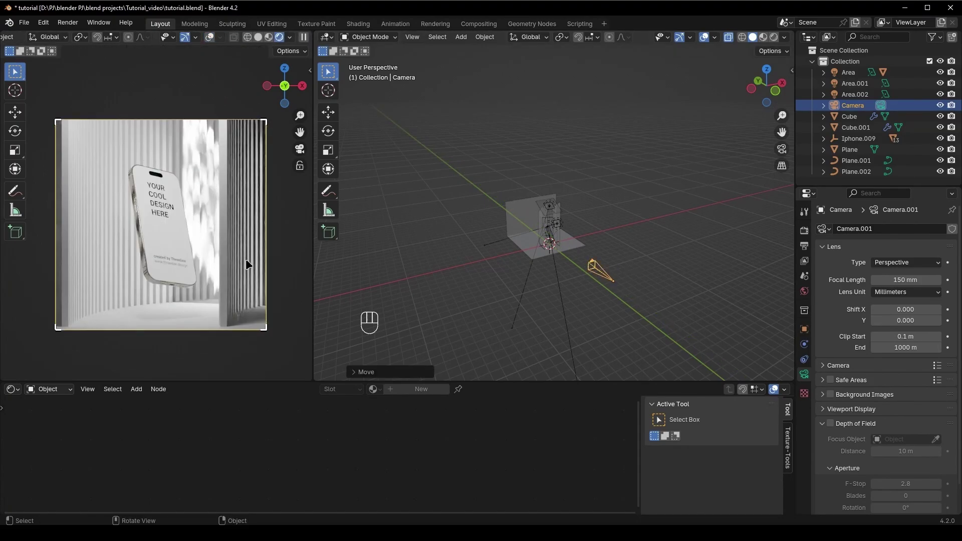
Step: Rotate the Plane.001 curve and shift it along Y to reshape the slat wall
scroll(247, 264, "up", 1)
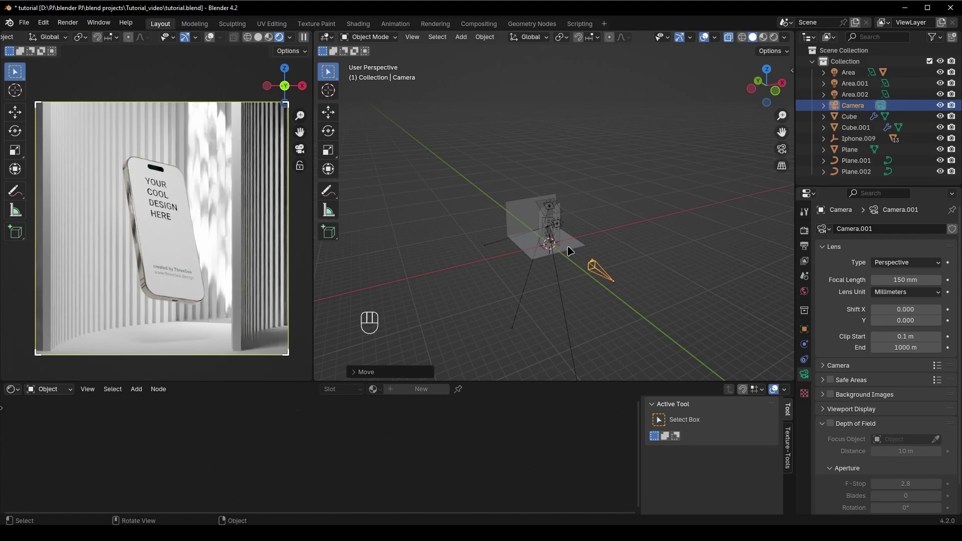
middle_click_drag(570, 251, 551, 295)
scroll(474, 266, "up", 5)
left_click(490, 302)
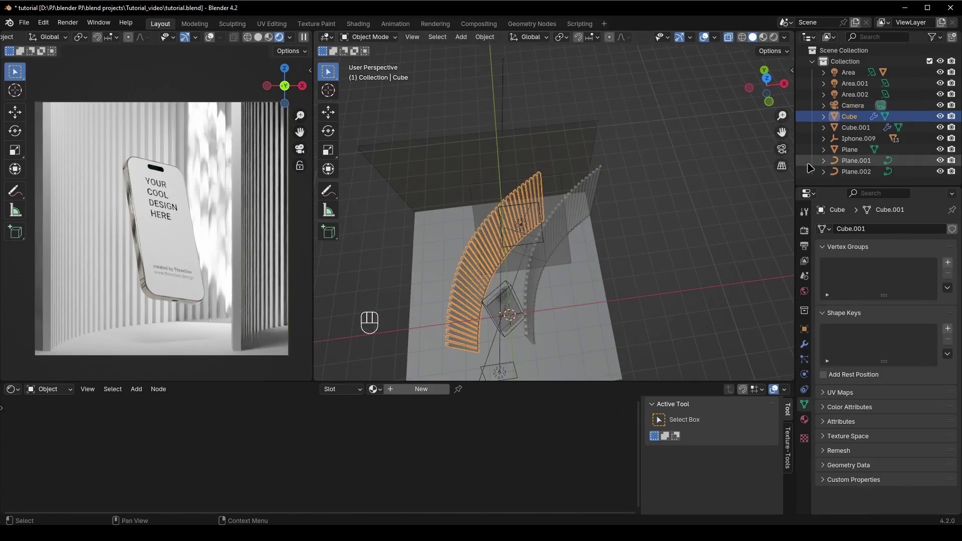
left_click(848, 164)
middle_click_drag(522, 282, 515, 312, "alt")
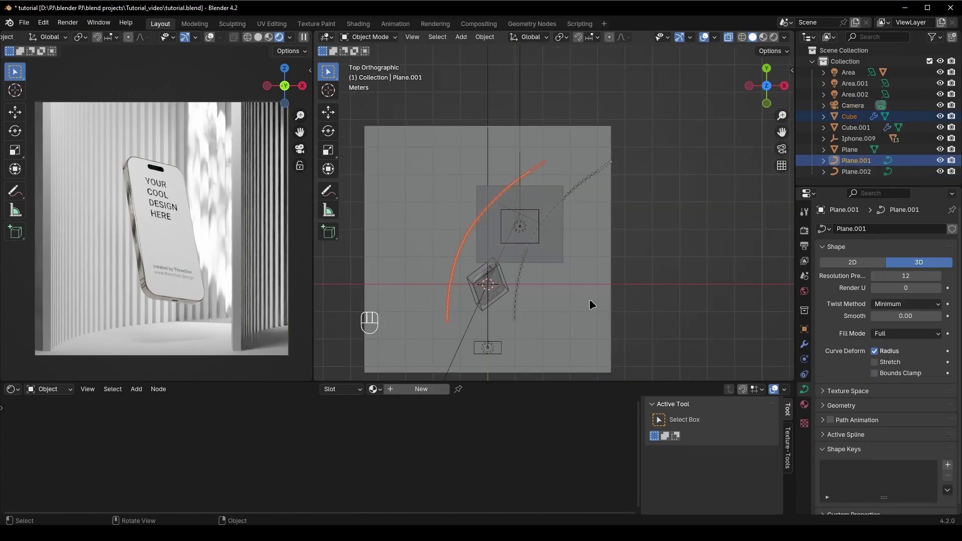
key("g")
key("r")
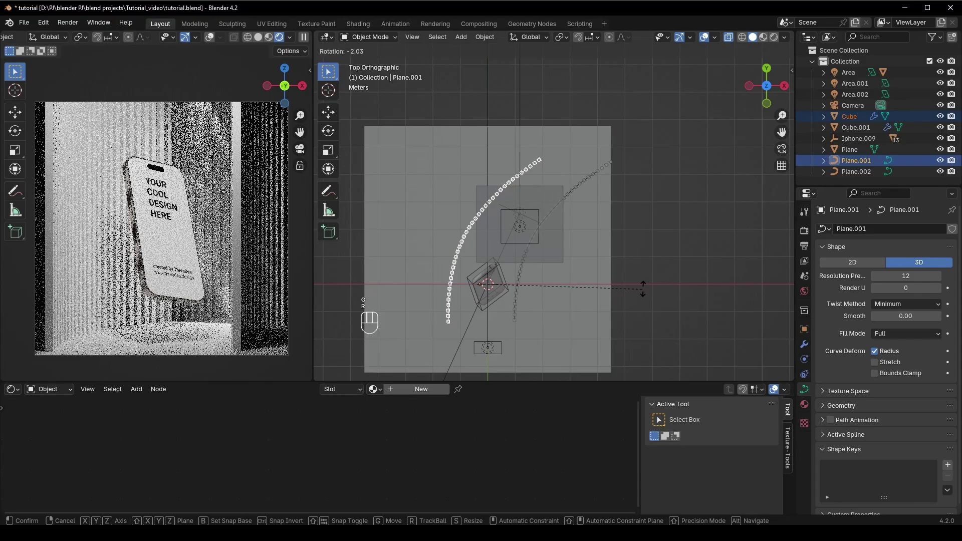
left_click(645, 267)
key("g")
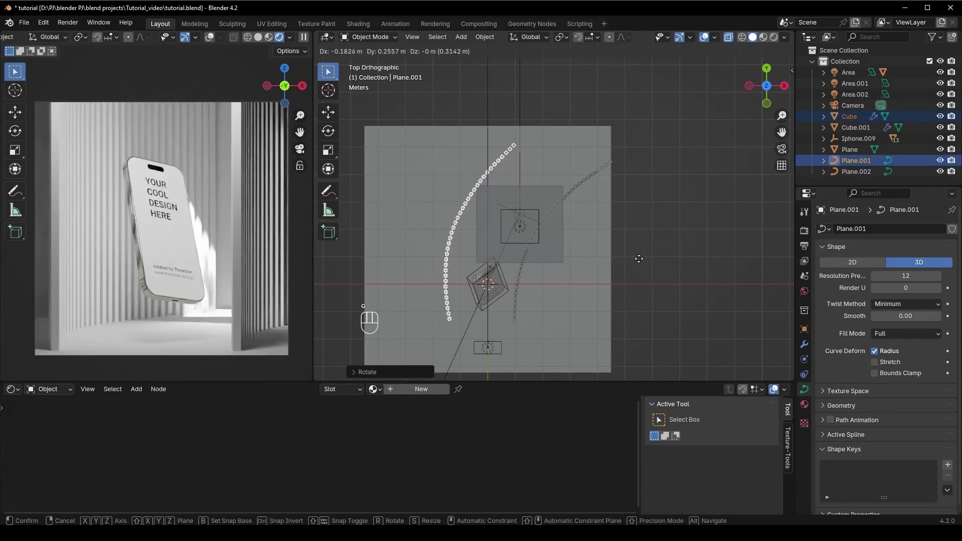
key("y")
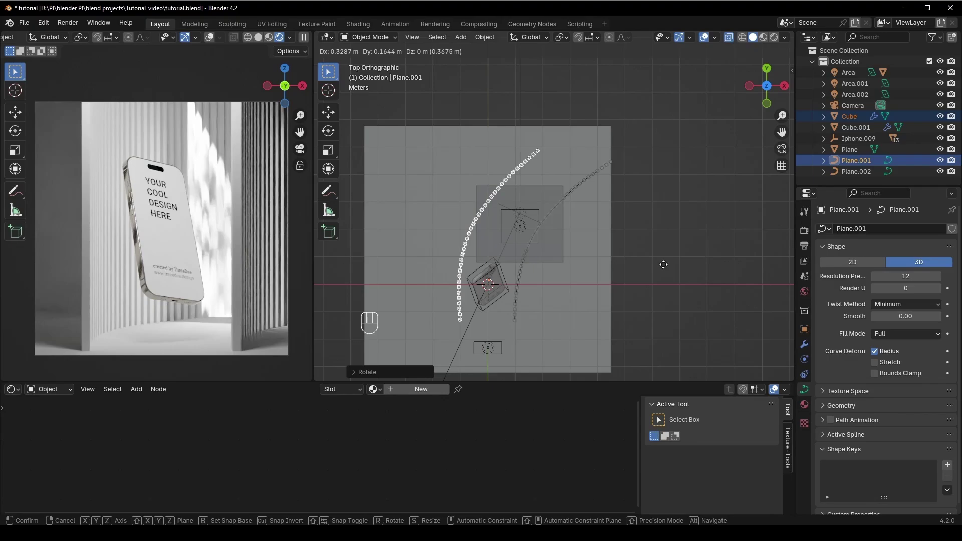
left_click(661, 267)
middle_click_drag(661, 267, 616, 283)
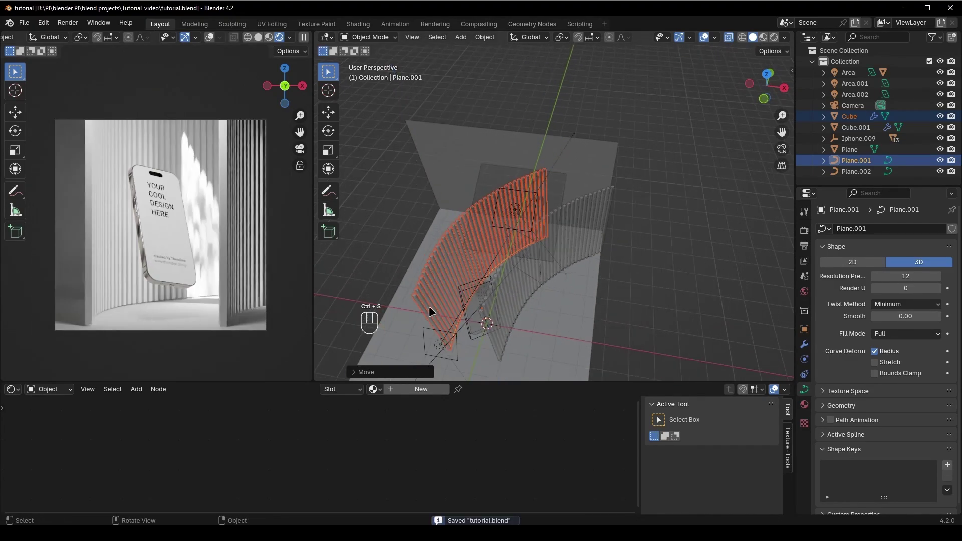
Step: Pull the camera back along the Y axis, about 3.1 m
middle_click_drag(431, 311, 511, 260)
left_click(609, 288)
key("g")
key("y")
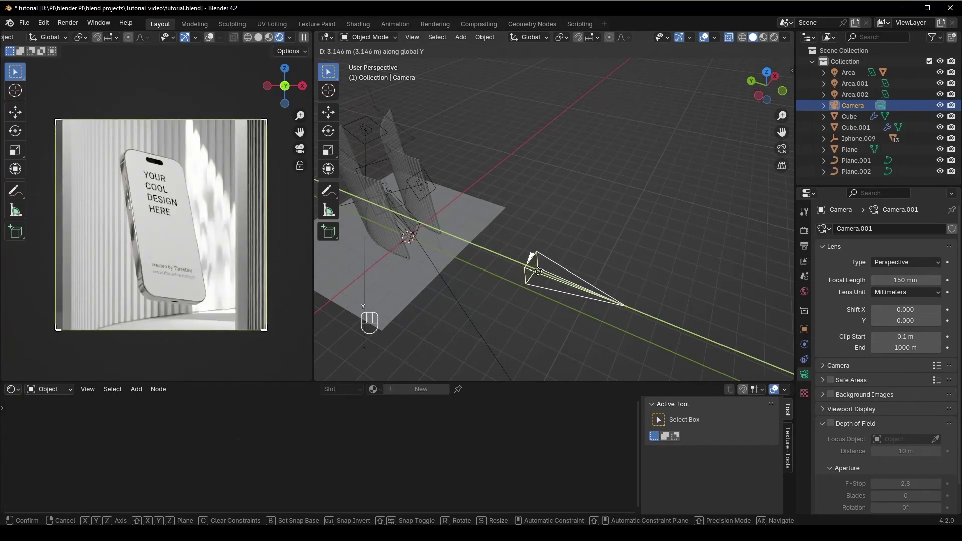
left_click(538, 271)
Step: Scale the Iphone.009 phone mockup down slightly, then select the floor Plane
middle_click_drag(538, 271, 422, 234)
left_click(430, 205)
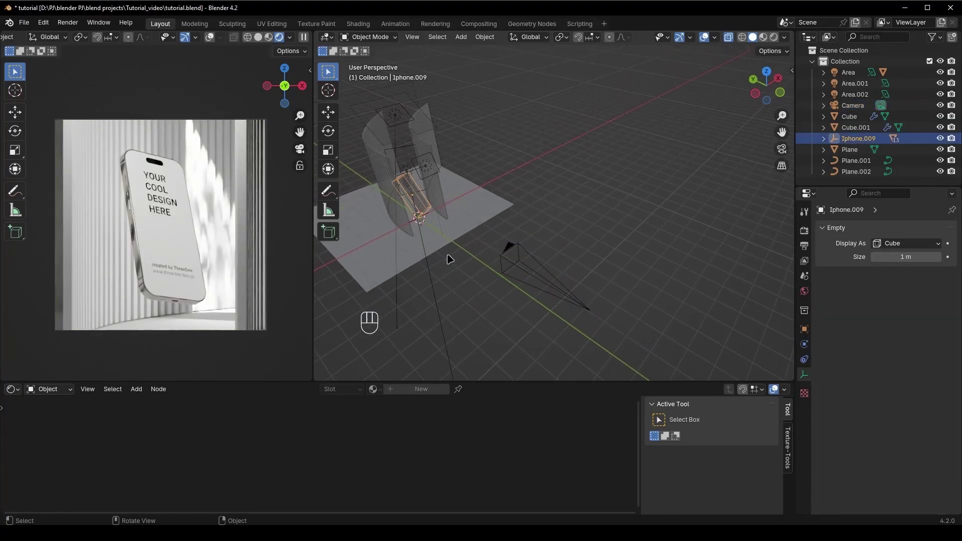
key("s")
left_click(241, 252, "ctrl")
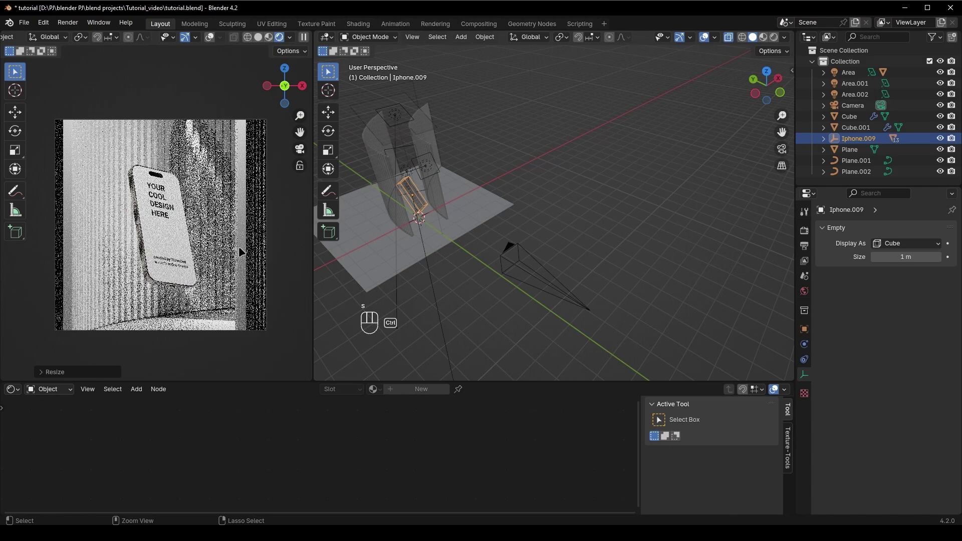
left_click(275, 367)
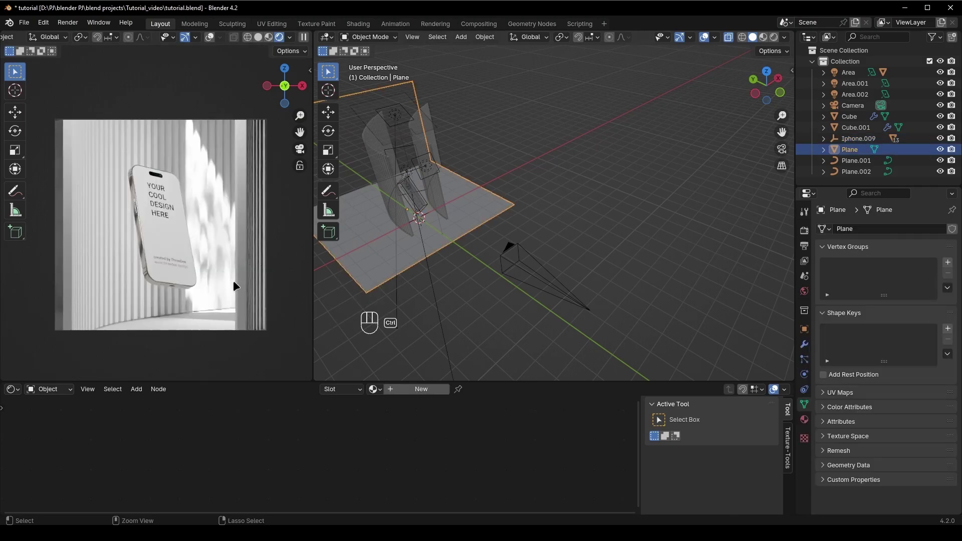
middle_click_drag(540, 238, 517, 200)
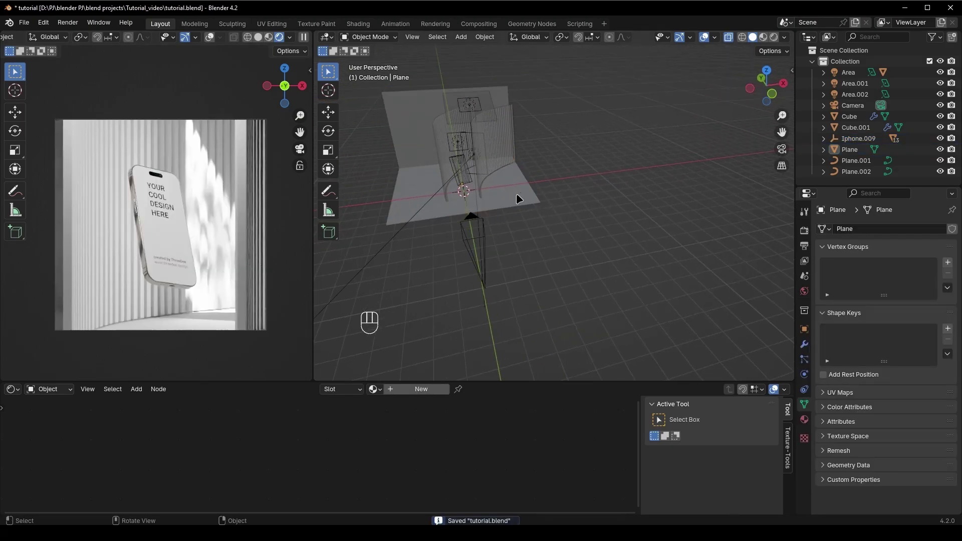
Step: Add a new material to the Plane and check the 'blen' asset add-on in Preferences
left_click(415, 389)
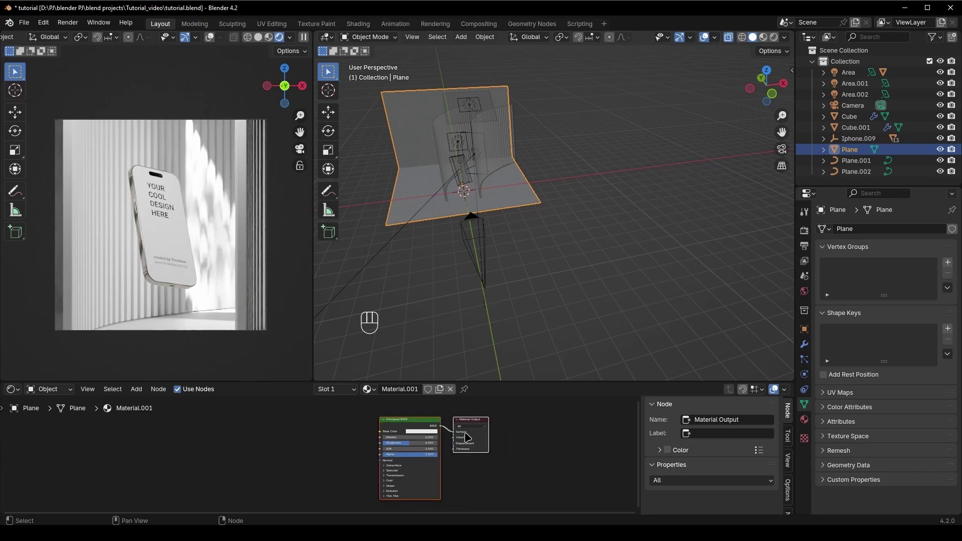
left_click(44, 23)
left_click(43, 23)
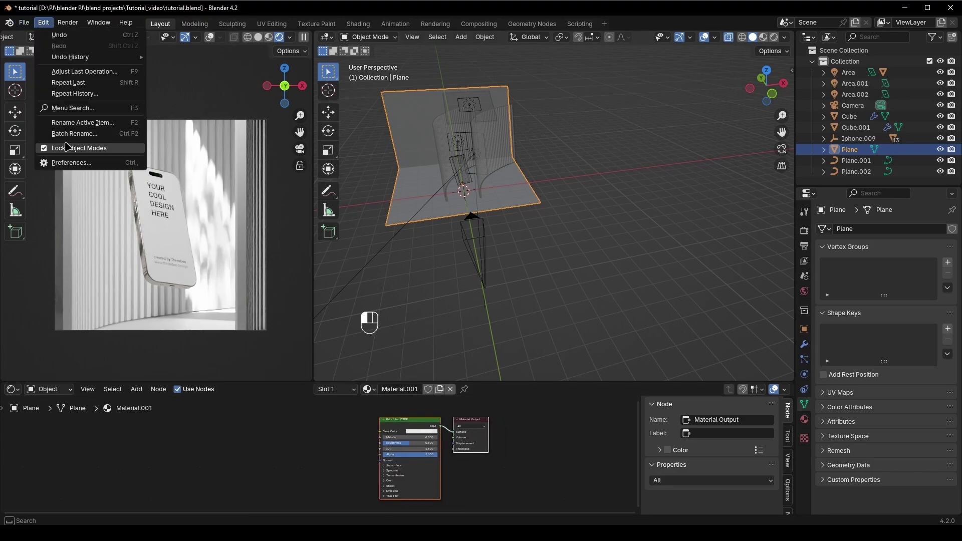
left_click(80, 163)
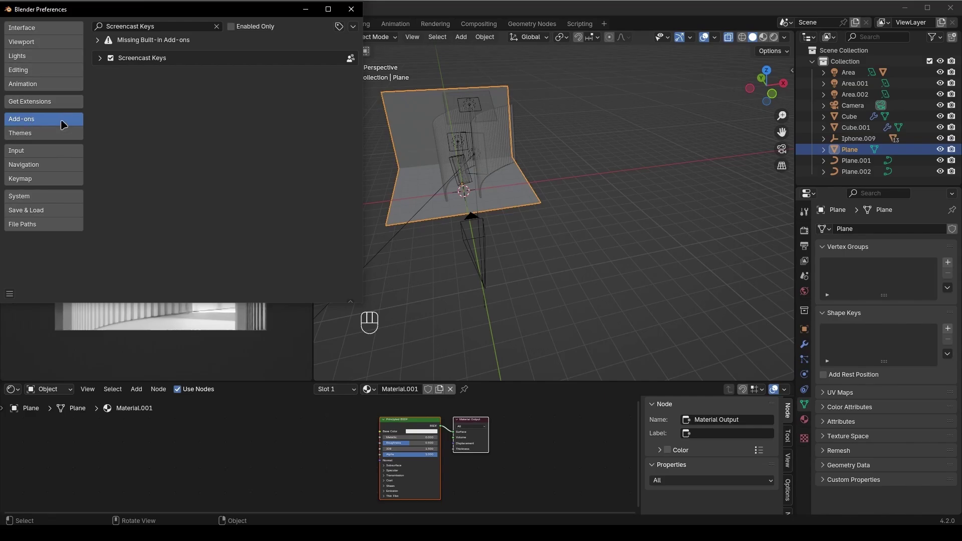
type("blen")
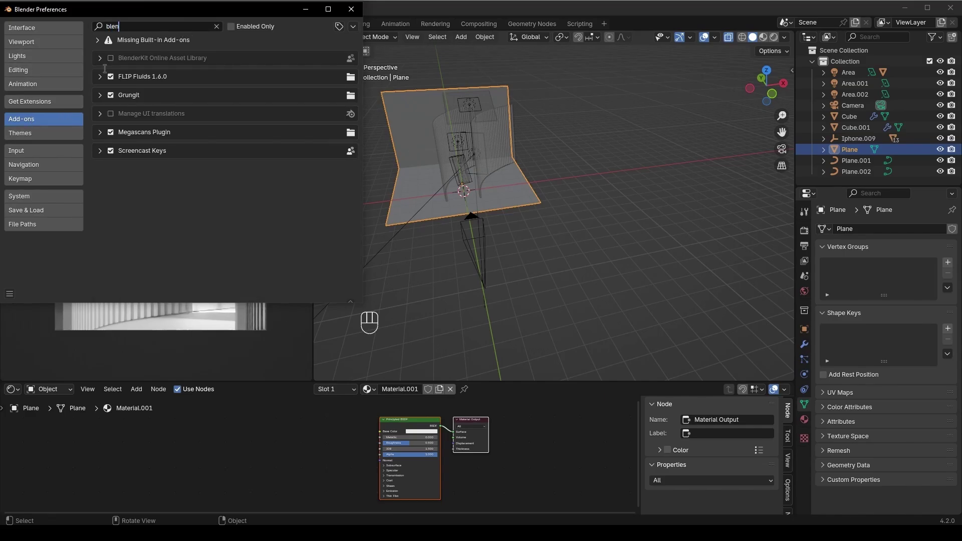
left_click(350, 10)
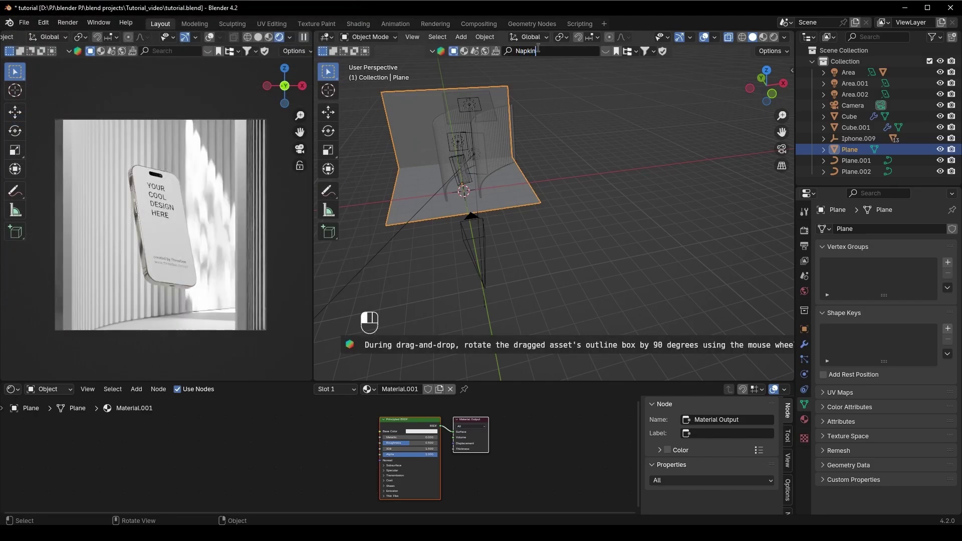
Step: In material preview, search BlenderKit for Napkin and apply that material to the floor Plane
left_click(464, 51)
left_click(558, 50)
type("N")
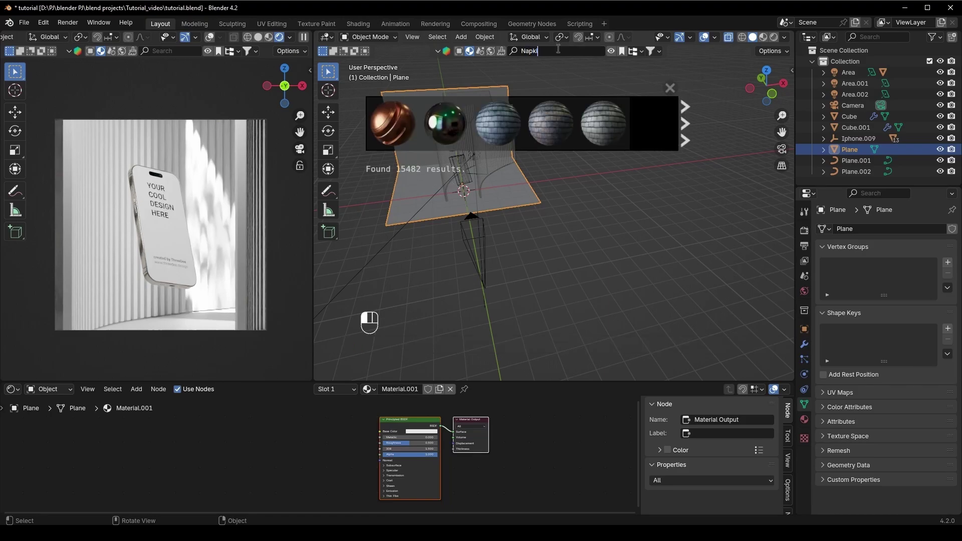
key("Return")
left_click(419, 138)
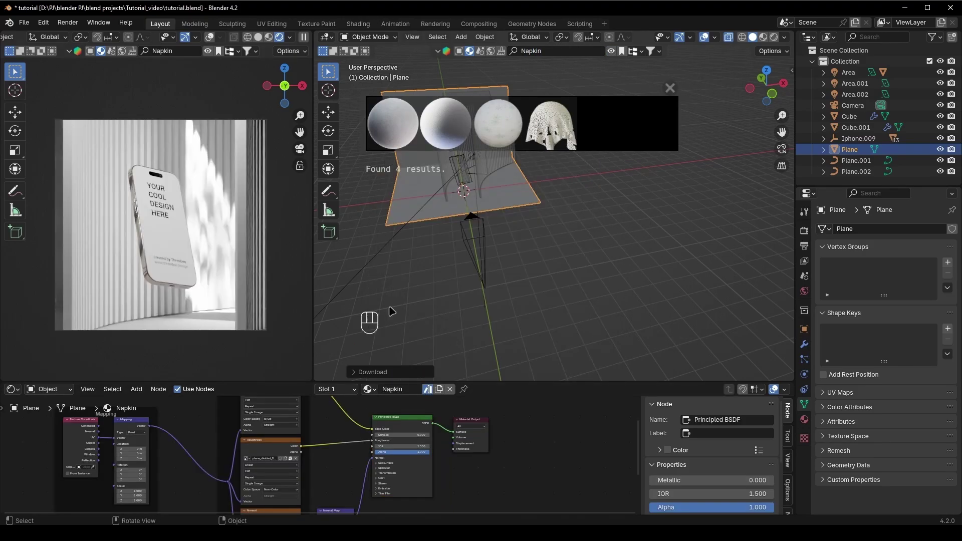
scroll(393, 312, "up", 2)
scroll(226, 310, "up", 4)
scroll(249, 296, "down", 2, "shift")
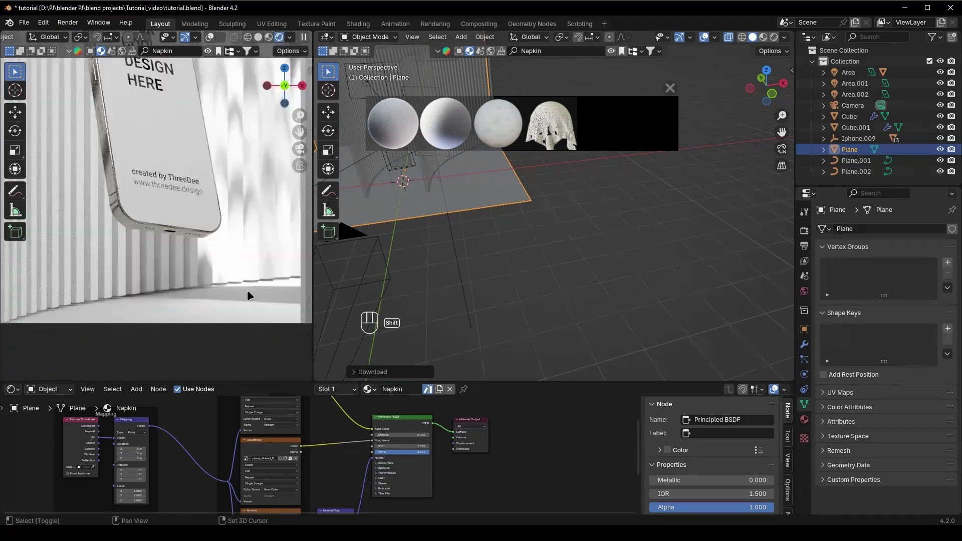
middle_click_drag(417, 426, 435, 456)
key("Home")
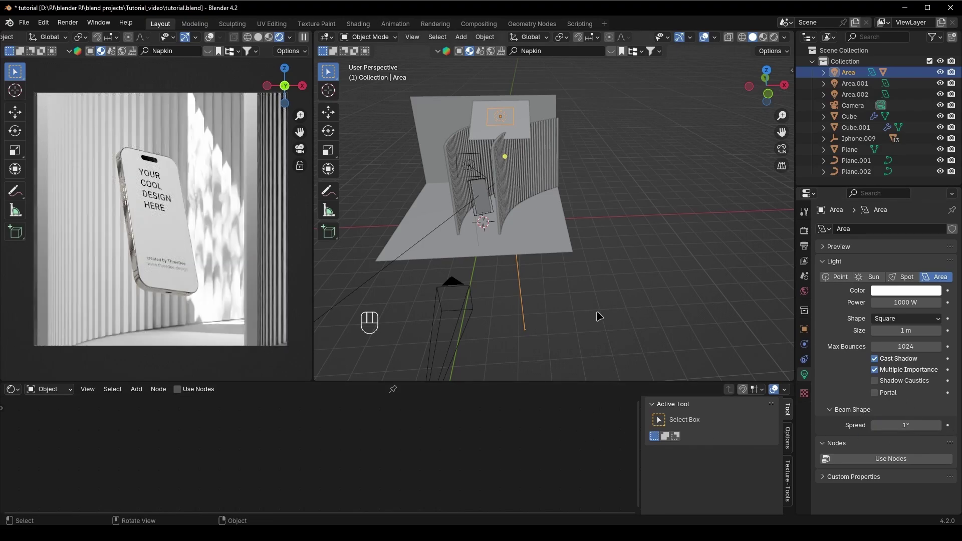
Step: Raise the area light vertically along Z above the gobo
scroll(505, 172, "up", 1)
key("g")
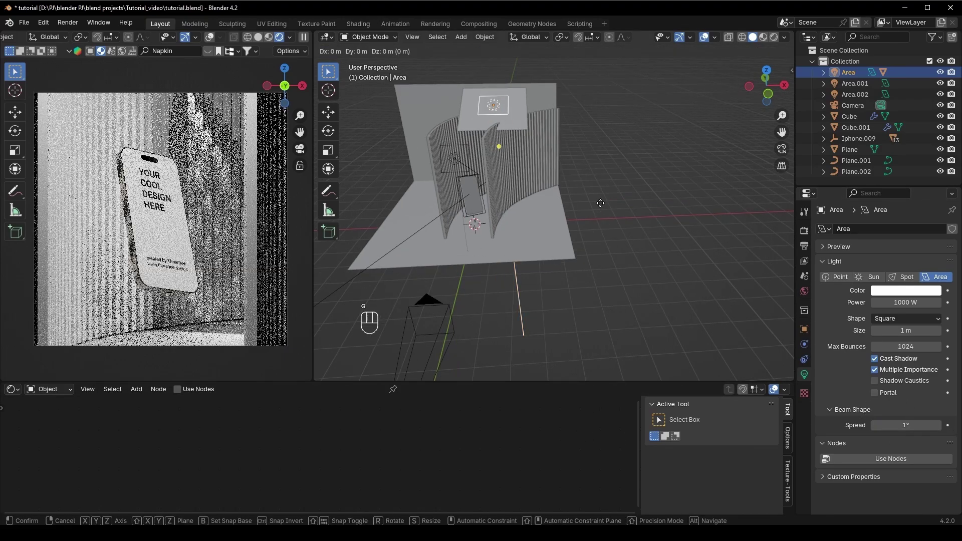
key("z")
left_click(600, 177)
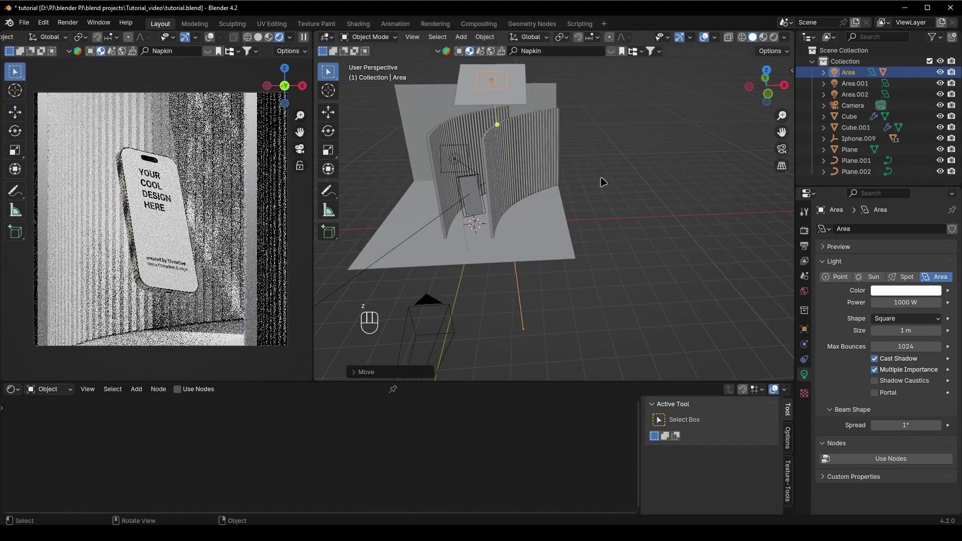
Step: Enlarge the Gobo plane about 2.2 times
left_click(516, 95)
key("s")
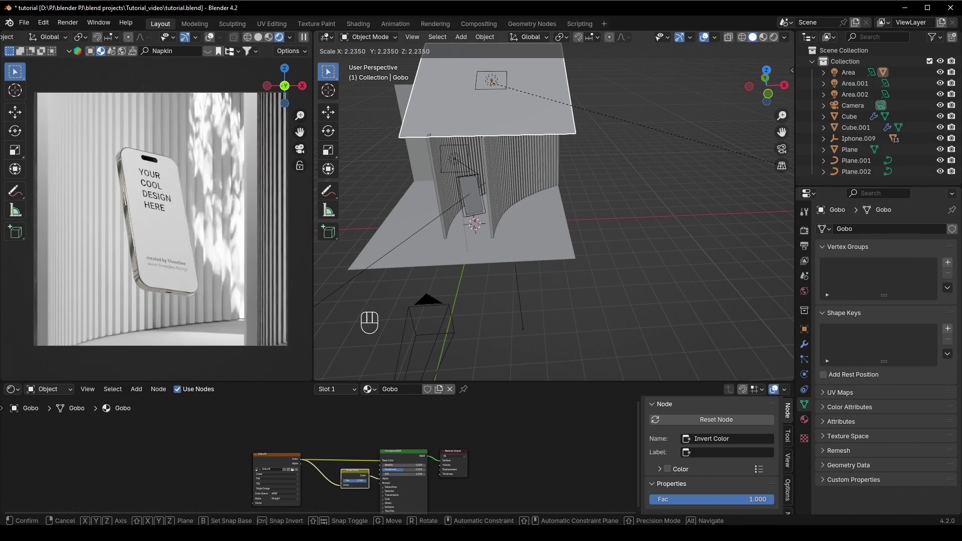
left_click(505, 350)
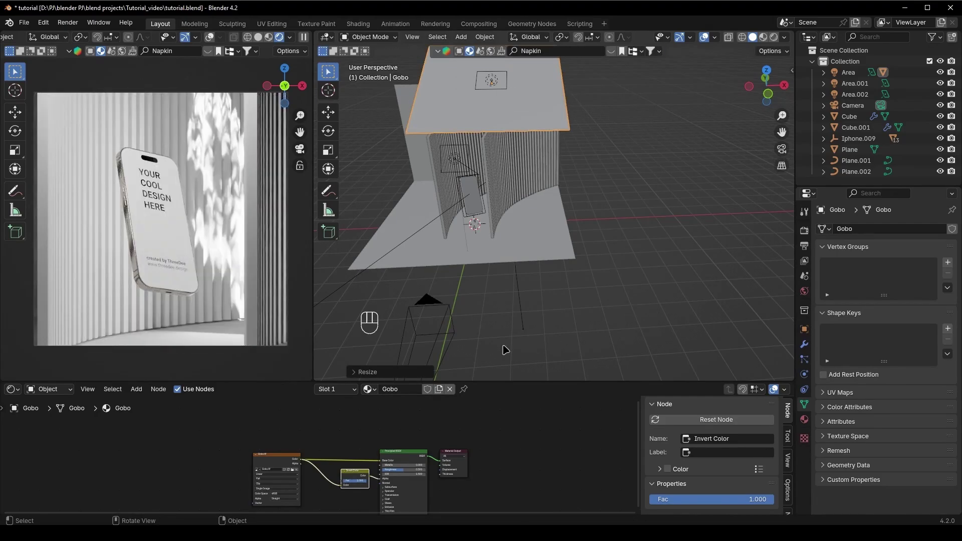
scroll(608, 229, "down", 1)
Step: Rotate the area light roughly 19° around Z to reposition the leaf shadows
left_click(496, 95)
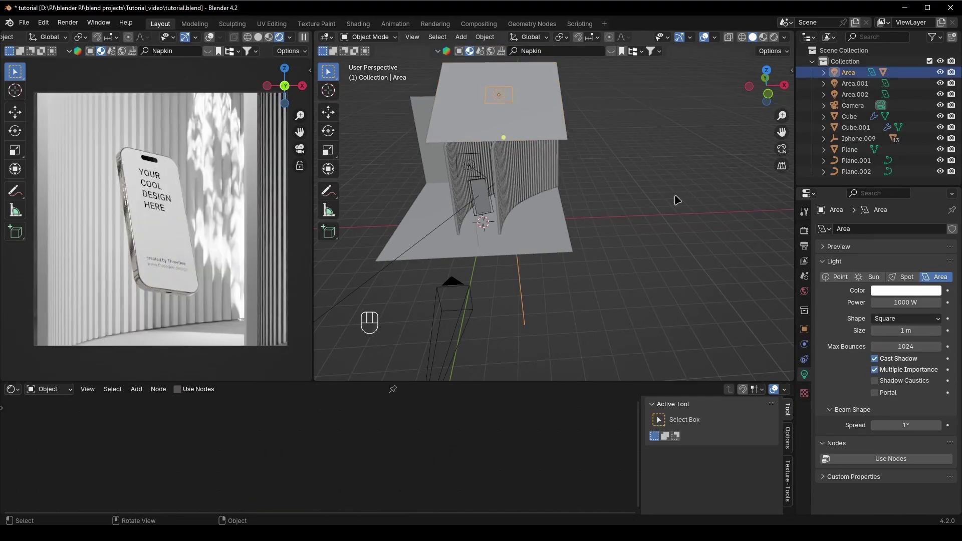
key("r")
key("z")
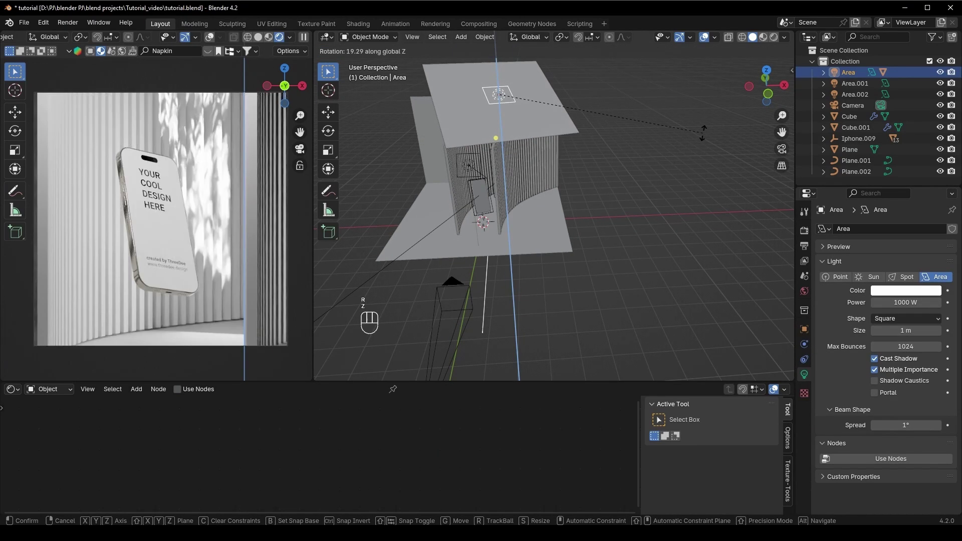
left_click(702, 139)
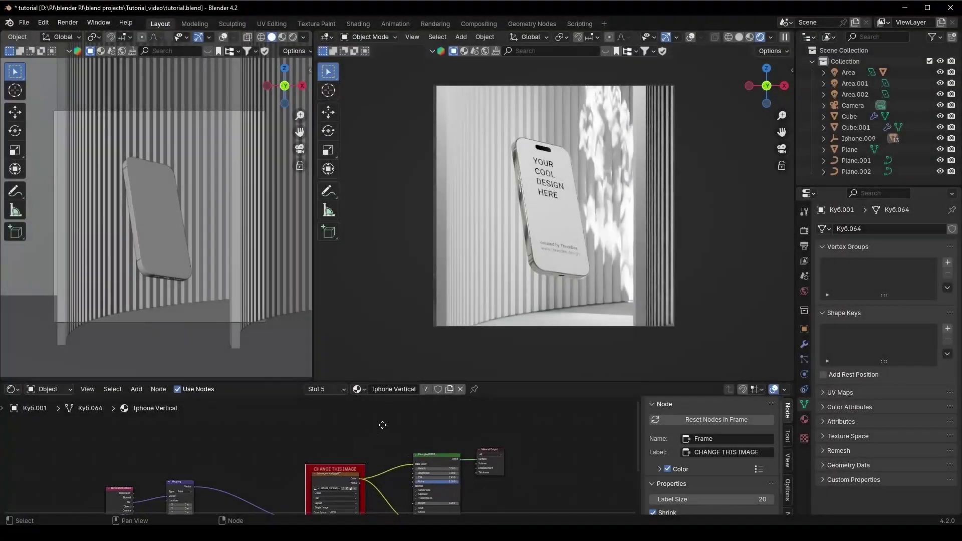
Step: Turn overlays back on and replace phone Ky6.001's placeholder screen image with screen.png
middle_click_drag(396, 504, 422, 495)
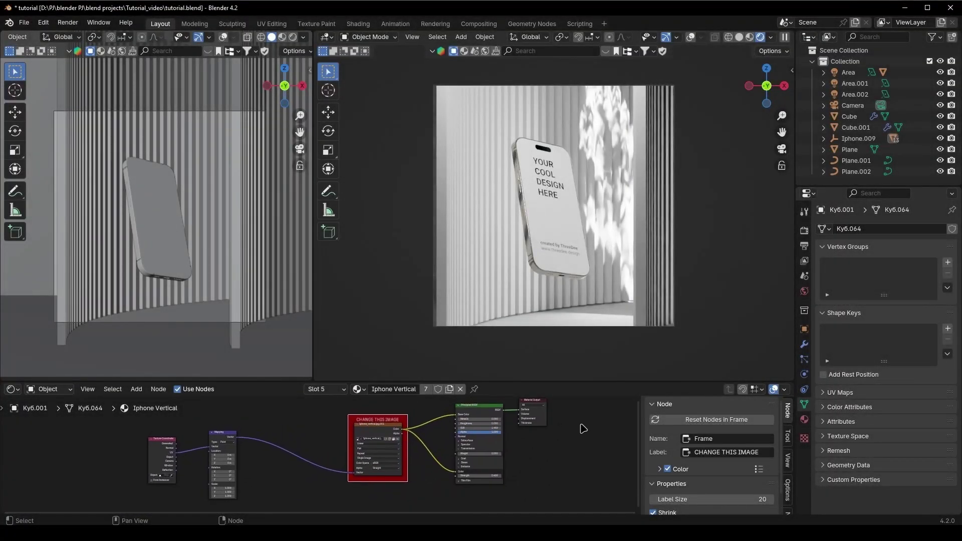
left_click(551, 214)
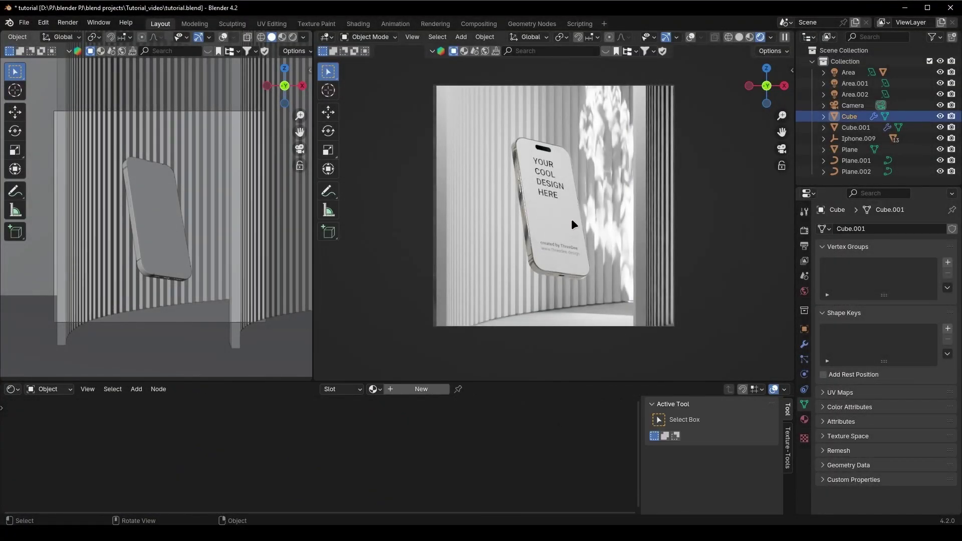
left_click(570, 218)
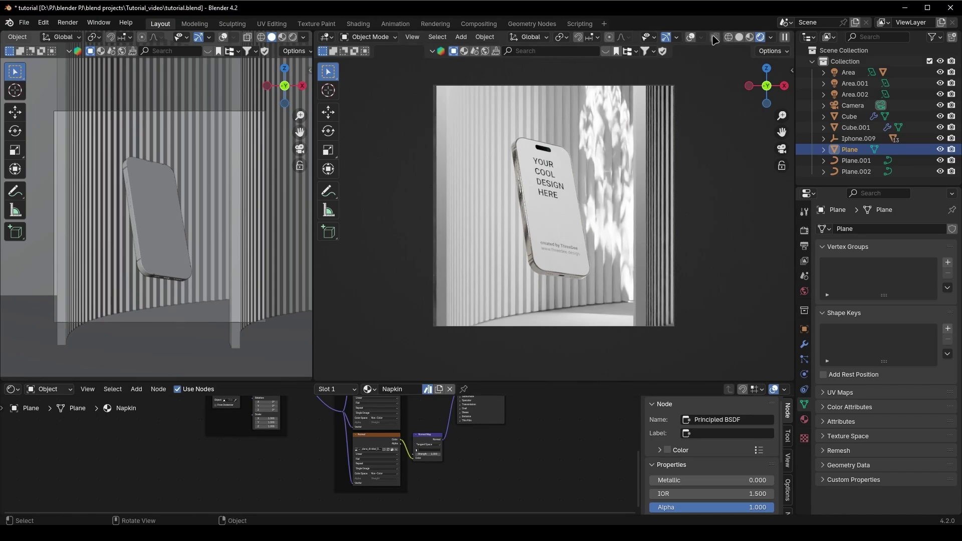
left_click(690, 36)
left_click(549, 218)
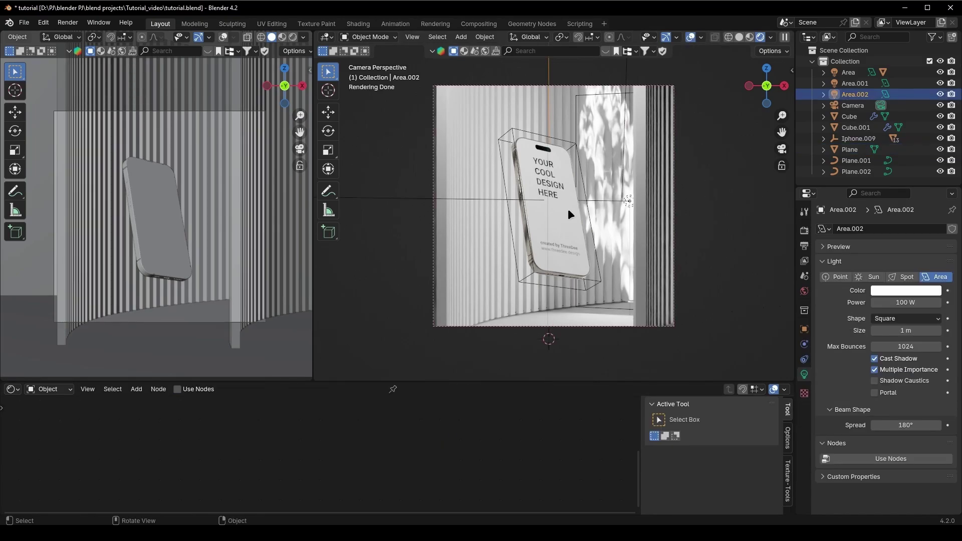
scroll(384, 473, "up", 6)
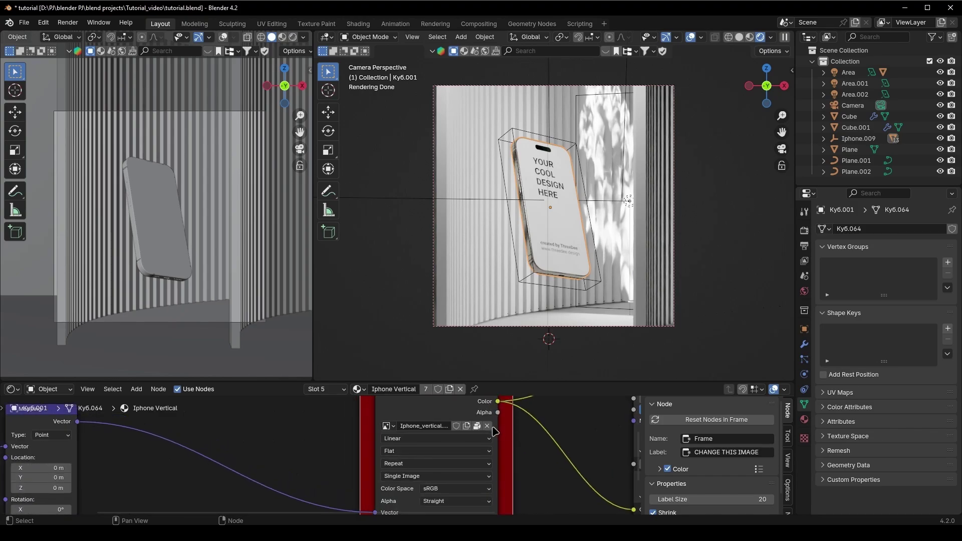
left_click(487, 426)
left_click(471, 425)
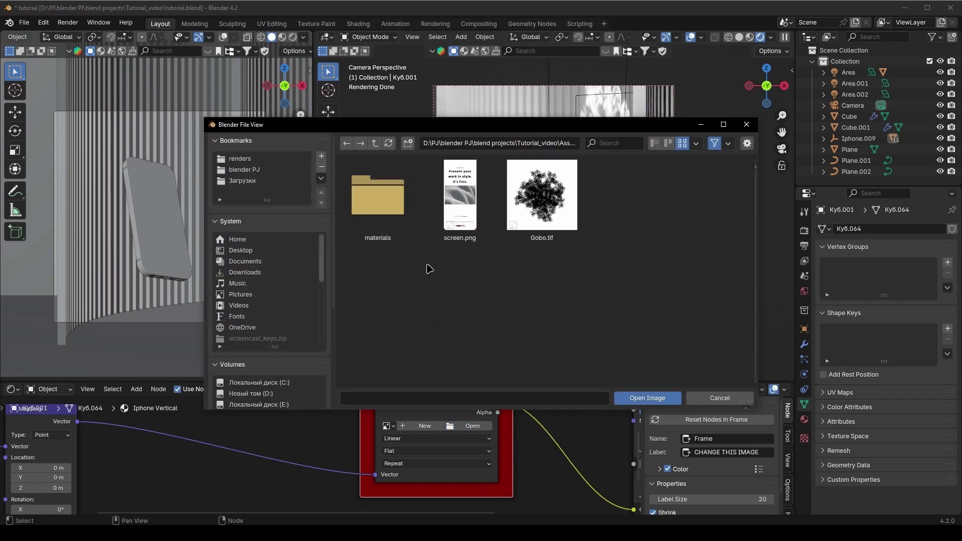
left_click(460, 198)
left_click(646, 397)
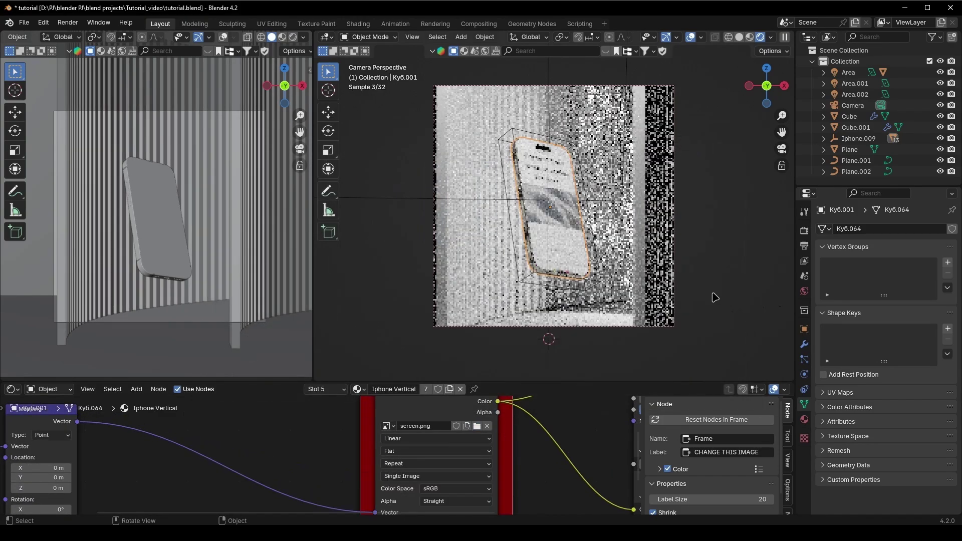
Step: Shift the screen image to -0.05 m on Y and hide the viewport overlays
left_click(725, 294)
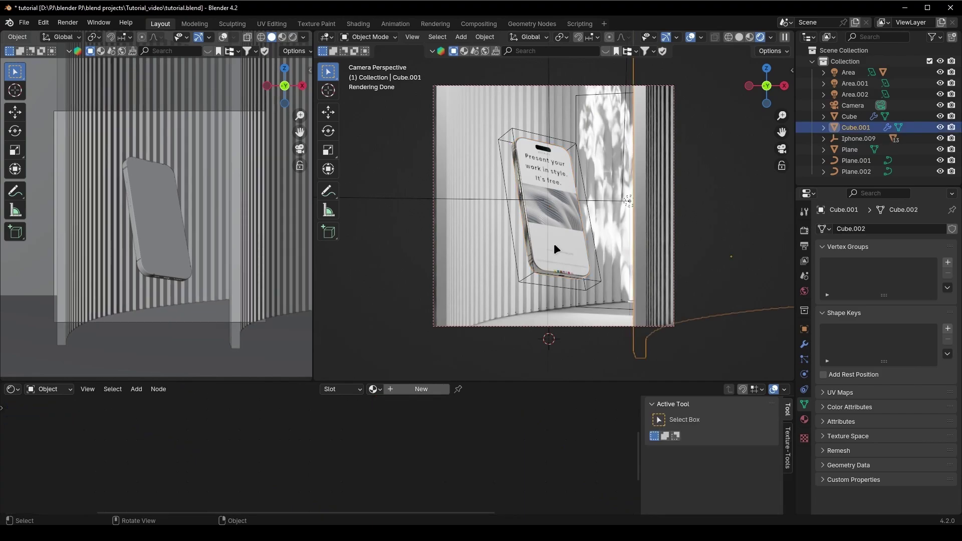
left_click(570, 233)
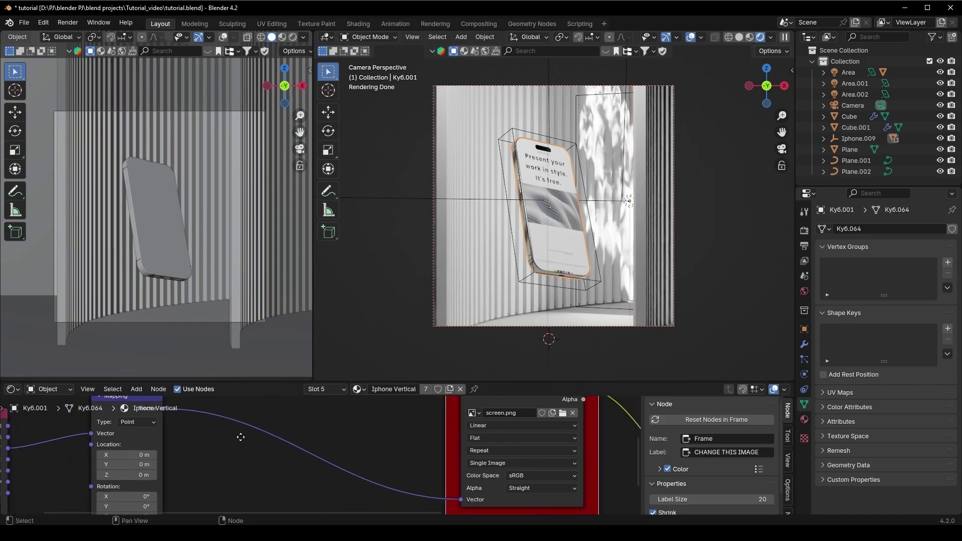
scroll(190, 456, "up", 1, "shift")
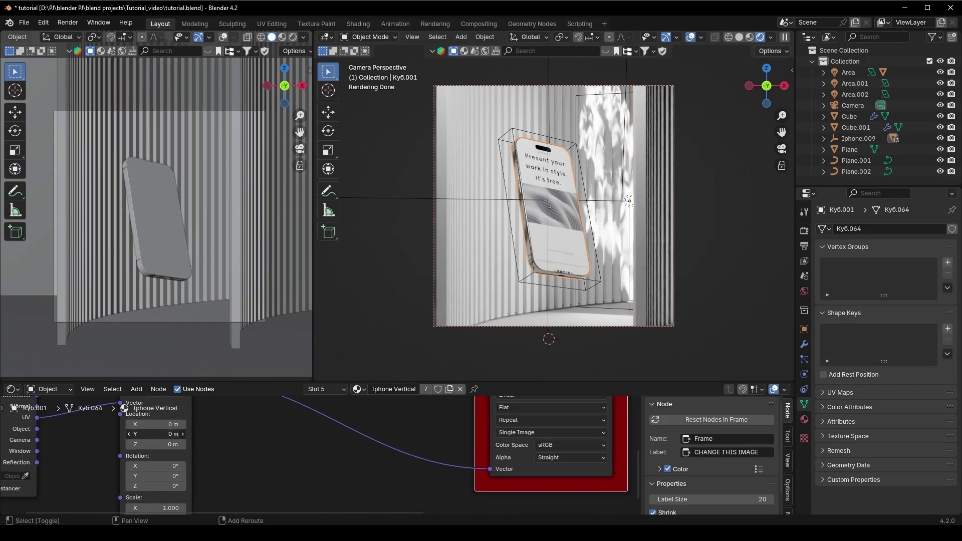
mouse_move(156, 433)
left_mouse_down()
mouse_move(145, 434)
mouse_move(158, 434)
left_mouse_up()
left_click(311, 468)
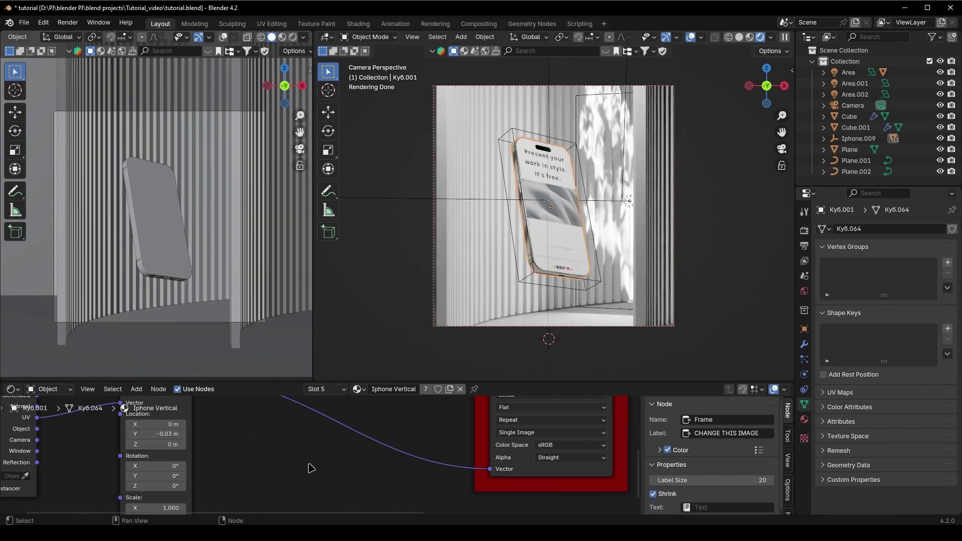
left_click(690, 39)
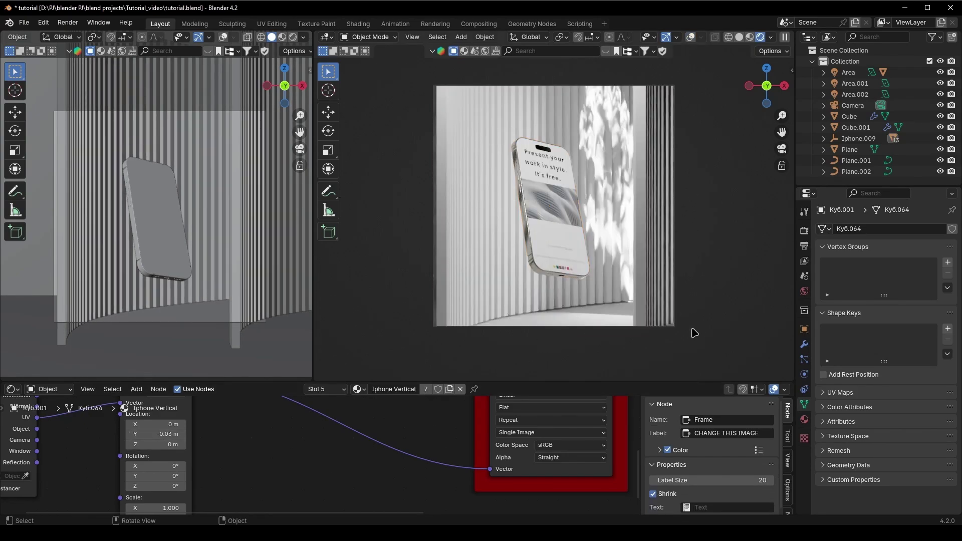